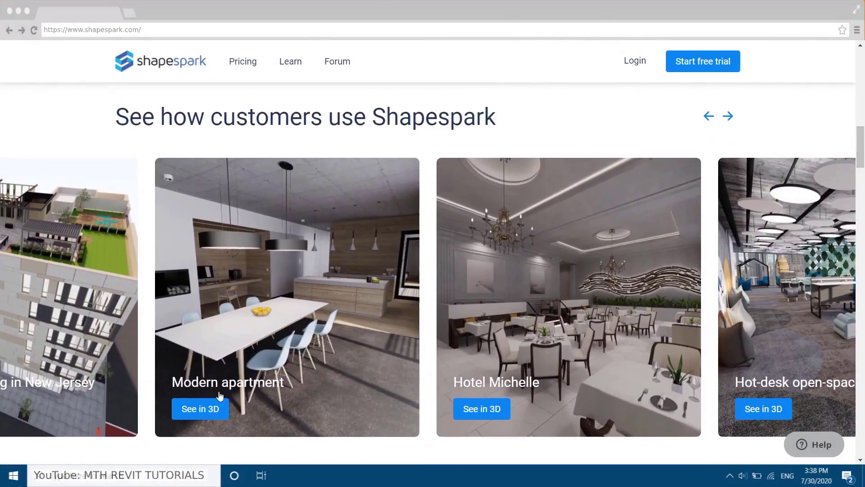
Step: Open the Modern apartment showcase on the Shapespark site and walk through its entry, dining area and kitchen in 3D
left_click(229, 384)
left_click(557, 210)
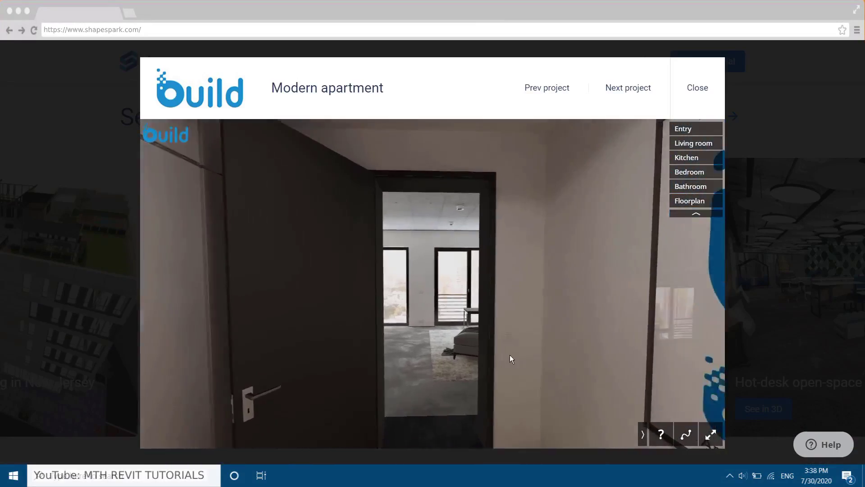
key("w")
left_click_drag(510, 355, 160, 366)
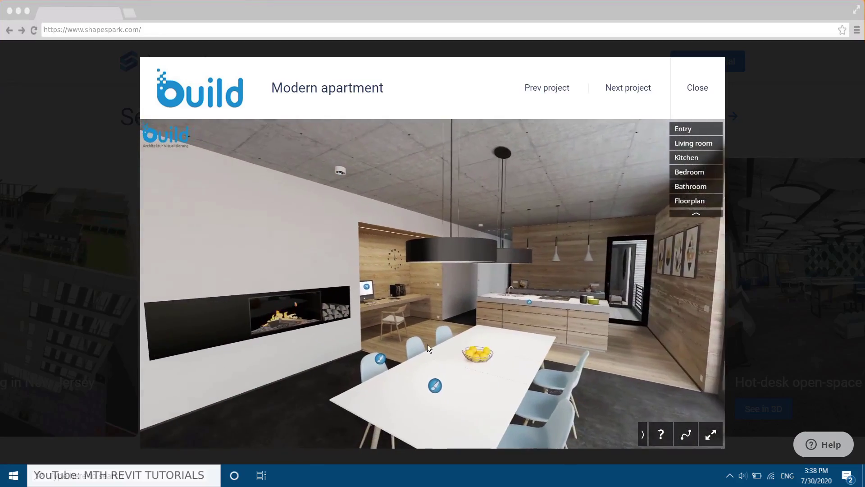
left_click(427, 344)
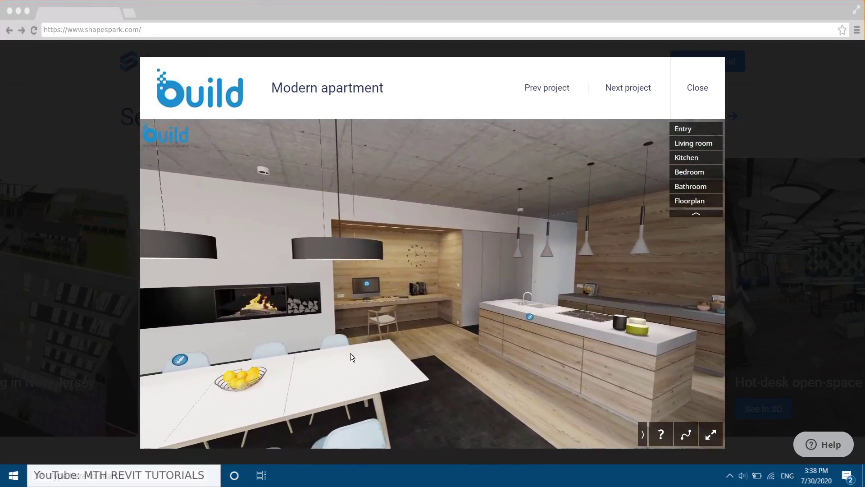
left_click(350, 352)
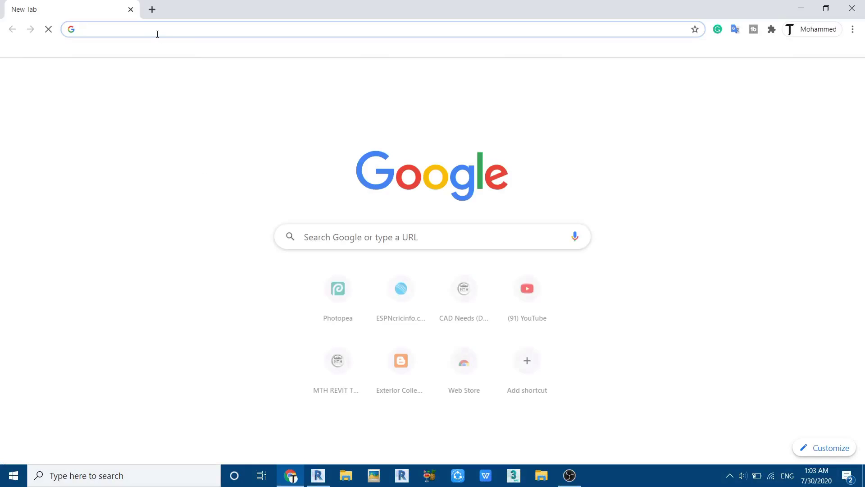
Step: Go to Shapespark.com and review the plans on its pricing page
type("Shapespark.com/#")
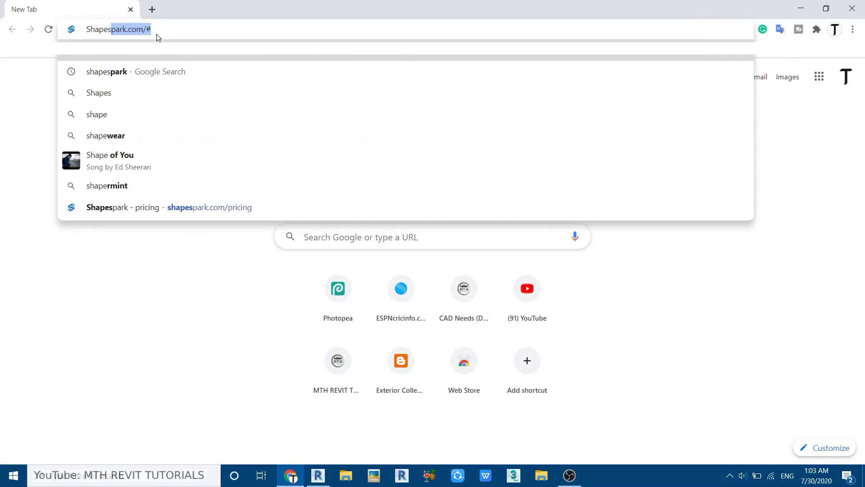
key("Return")
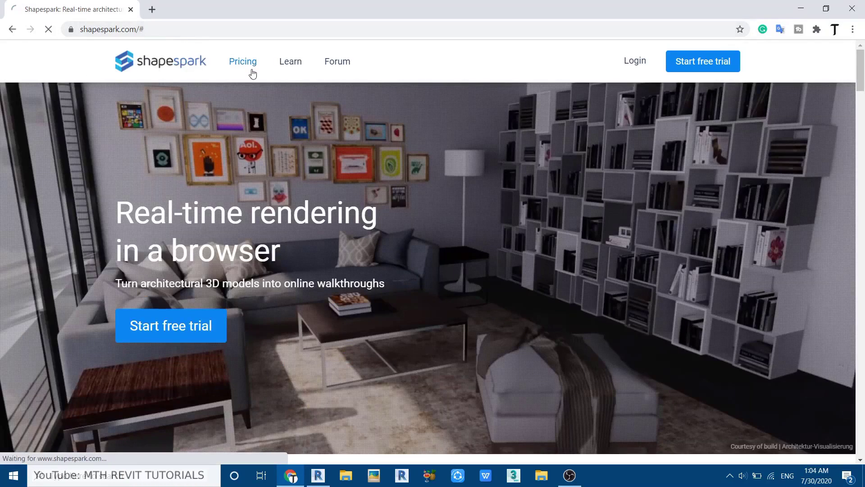
left_click(252, 70)
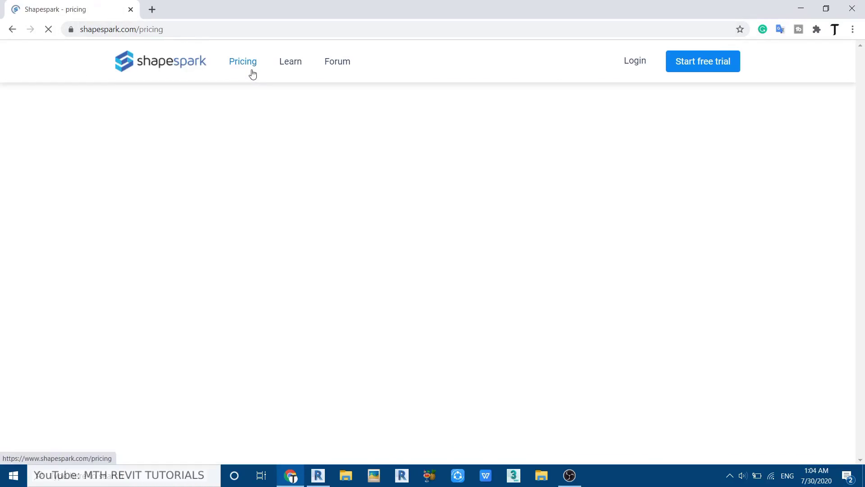
scroll(177, 221, "down", 3)
scroll(310, 237, "up", 1)
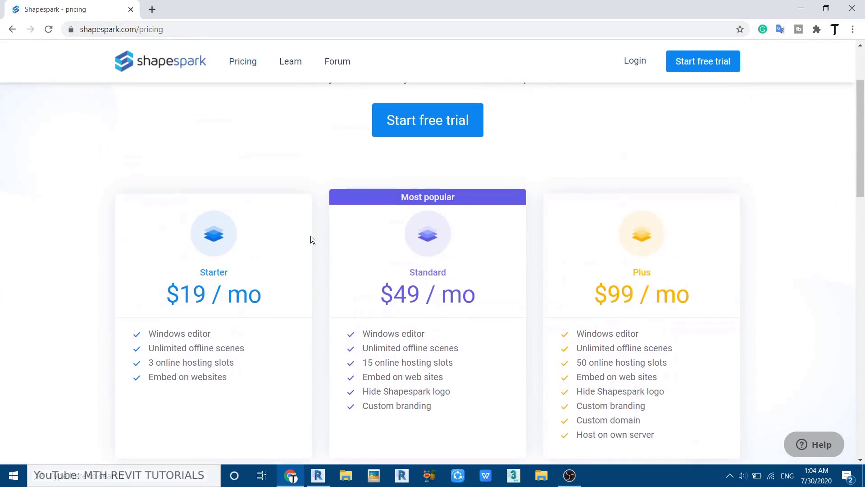
scroll(357, 305, "up", 3)
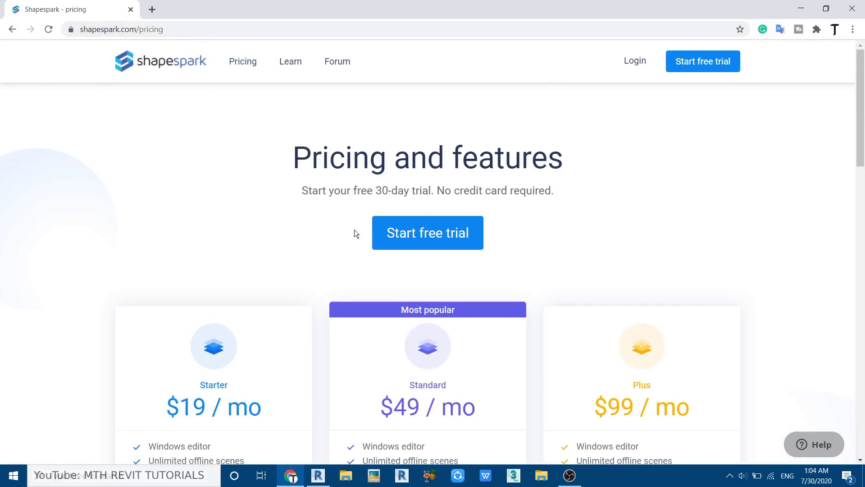
Step: Go from the free-trial sign-up page to the login page and log in with the account username and password
left_click(421, 244)
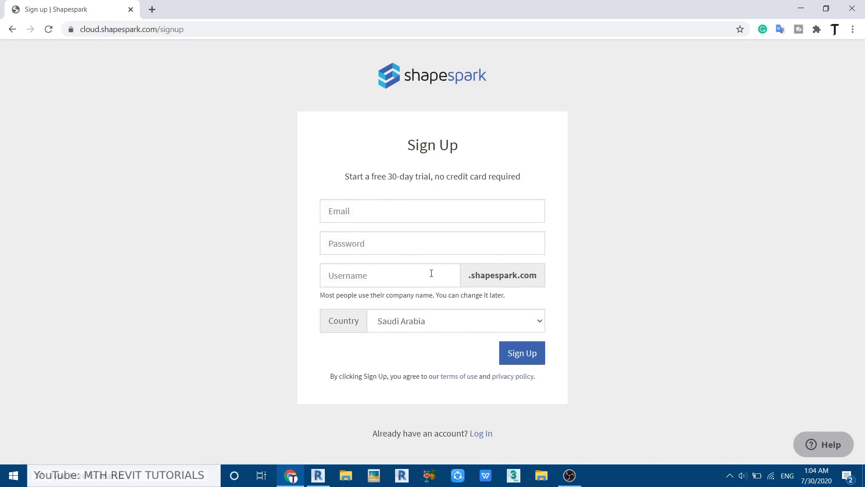
left_click(480, 433)
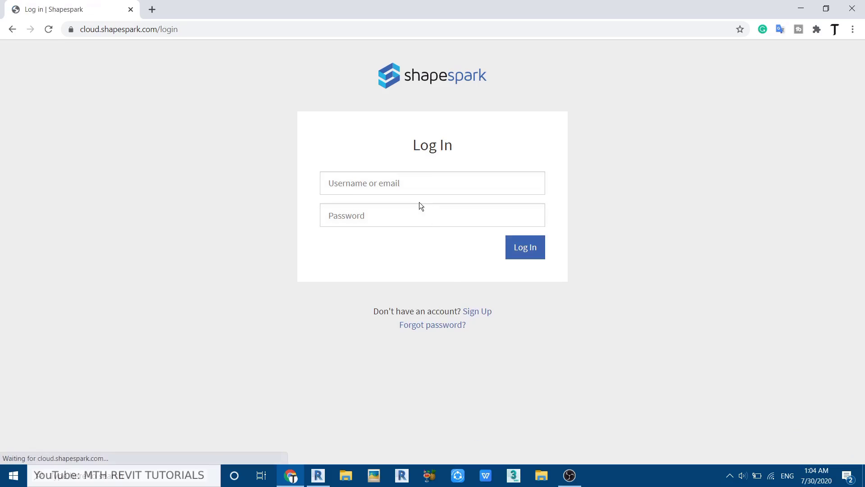
left_click(416, 184)
type("CADNeeds")
key("Tab")
type("••")
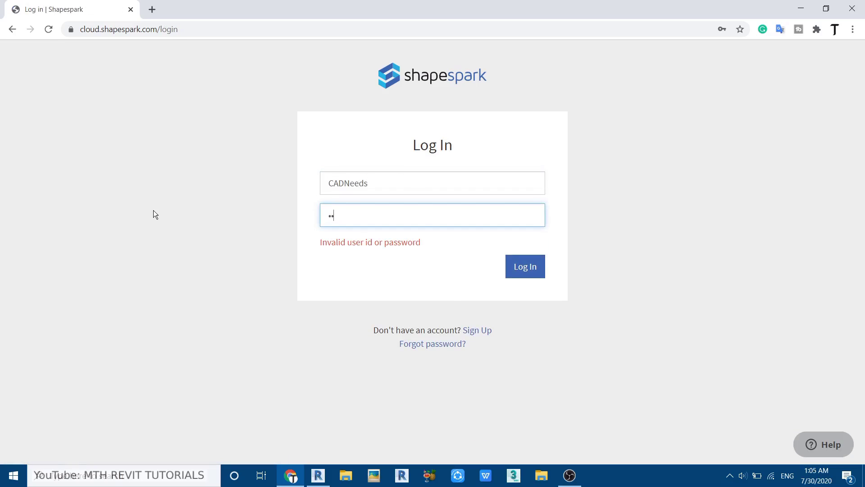
key("Return")
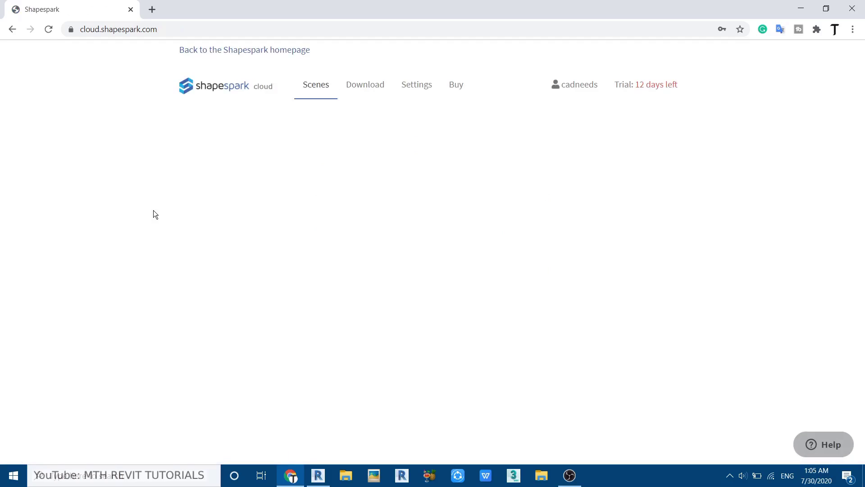
Step: Start downloading the Shapespark editor installer from the cloud account and cancel the download
left_click(364, 92)
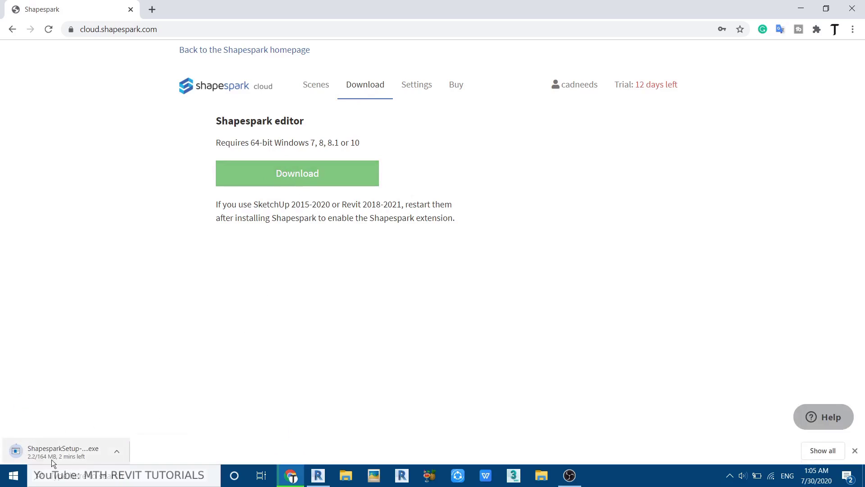
left_click(118, 452)
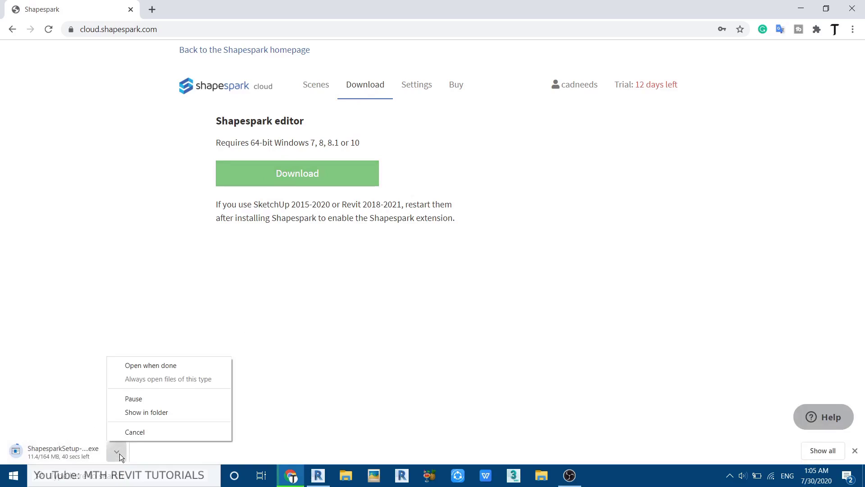
left_click(140, 432)
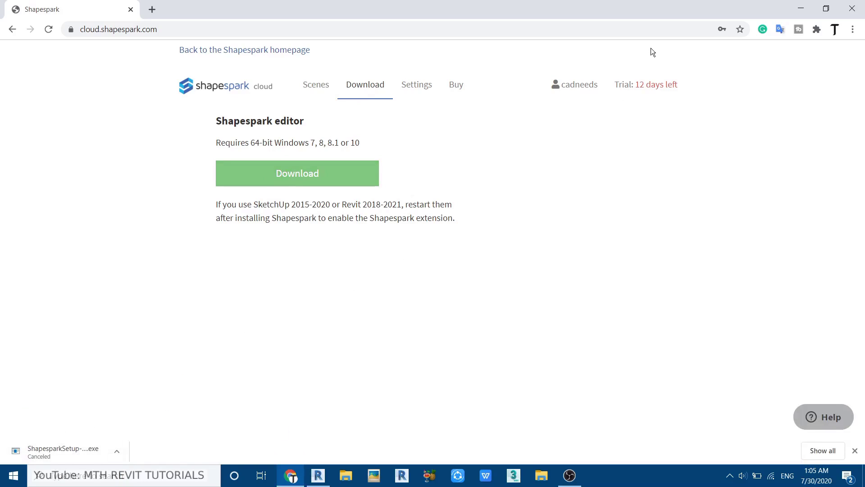
Step: Switch to Revit and look over the furnished bedroom in the Level 1 floor plan
left_click(801, 8)
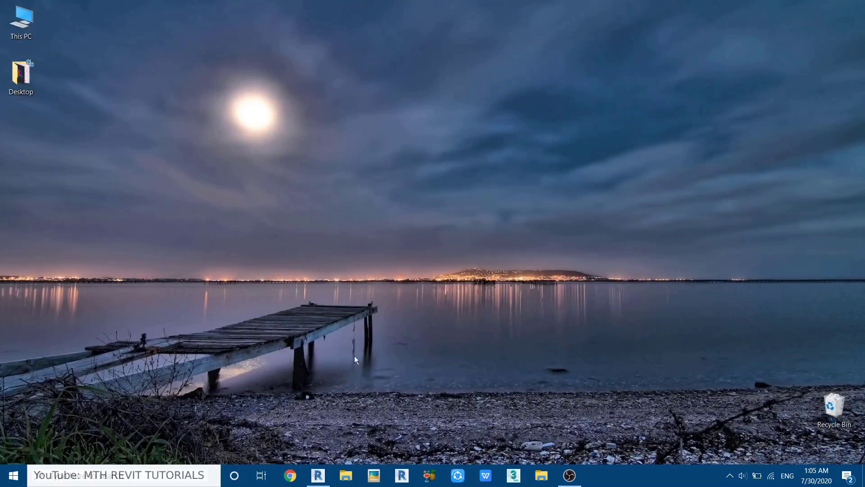
left_click(318, 475)
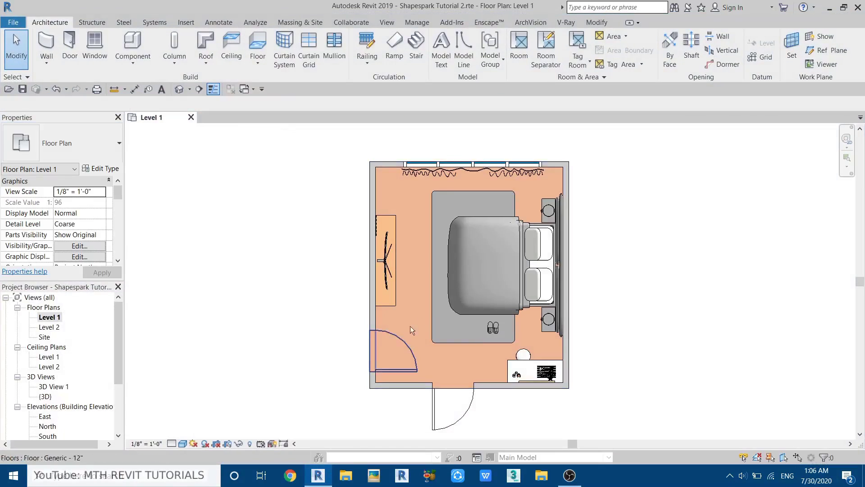
scroll(421, 215, "up", 3)
scroll(375, 288, "up", 3)
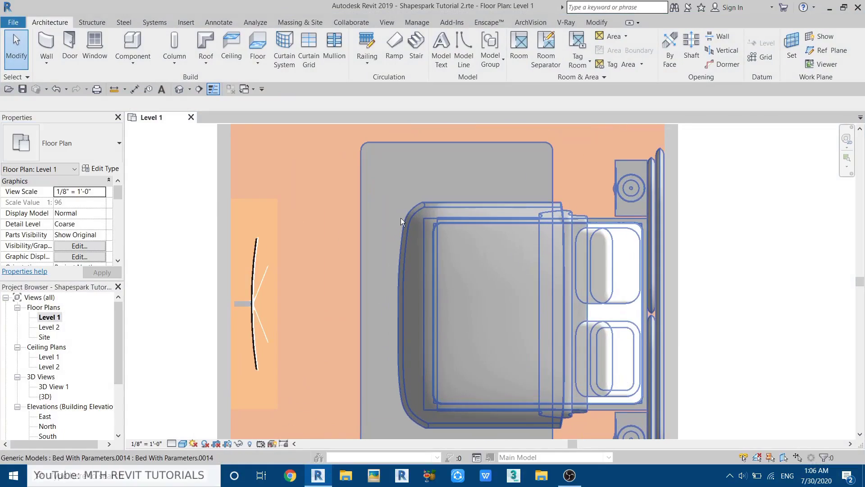
scroll(401, 218, "down", 5)
middle_click_drag(442, 279, 423, 225)
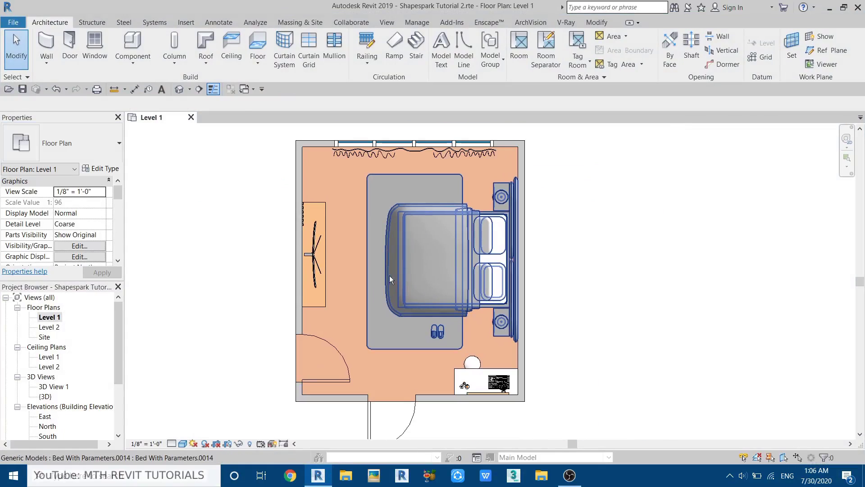
middle_click_drag(366, 170, 452, 186)
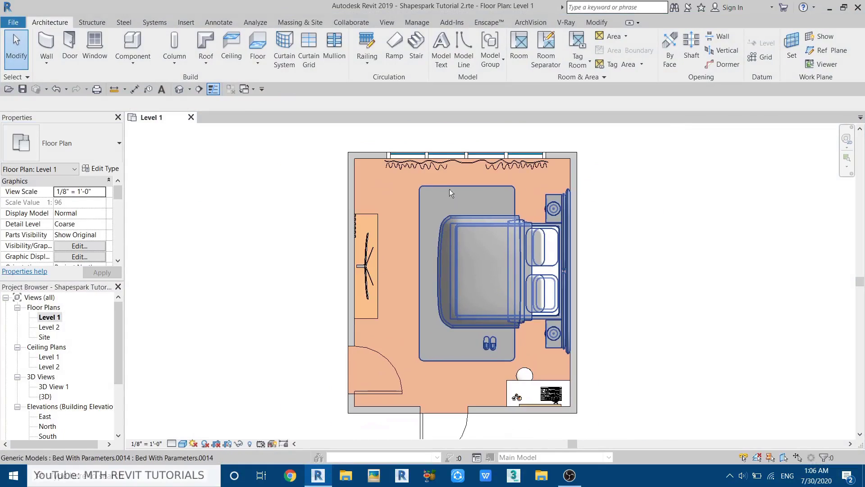
Step: Try to export the model to Shapespark from the Level 1 floor plan
left_click(445, 22)
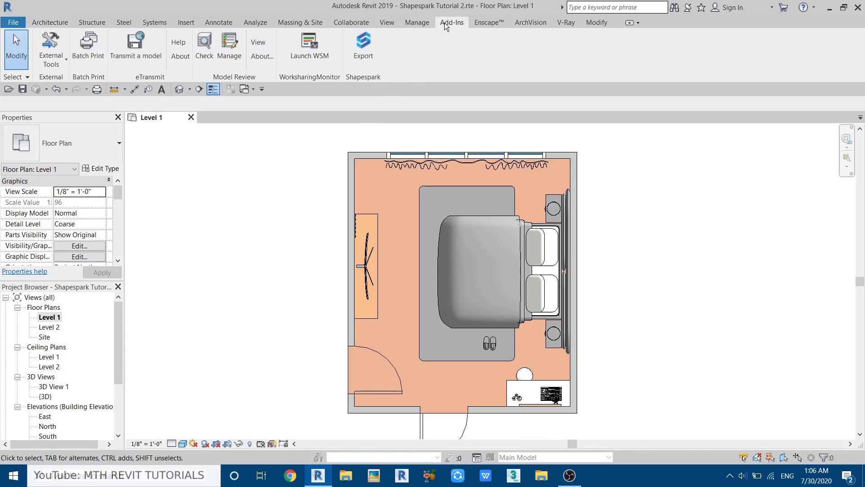
left_click(363, 48)
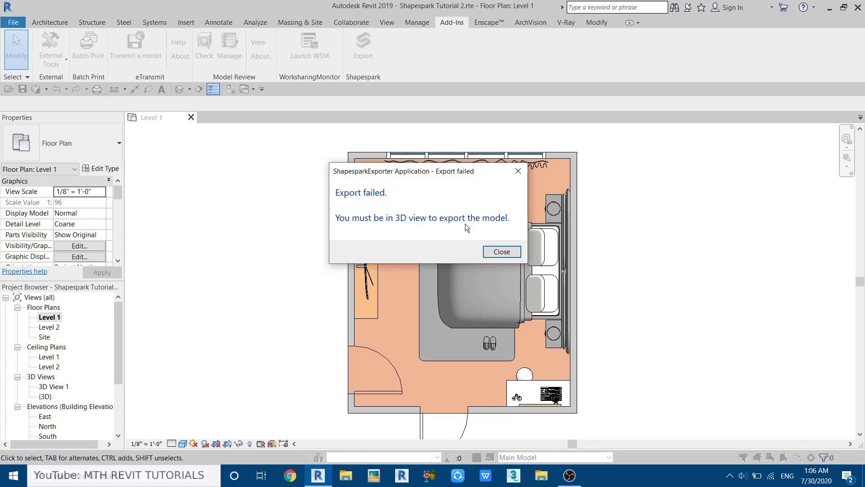
left_click(518, 171)
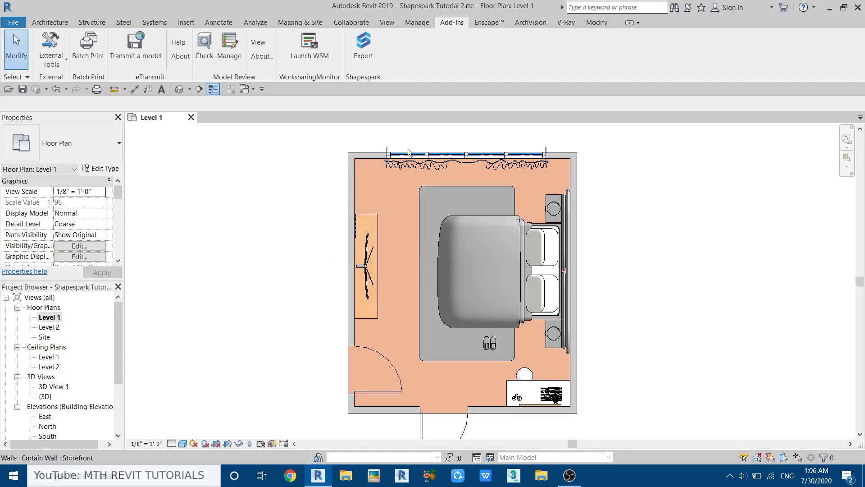
Step: Open the default 3D view and try to export the model to Shapespark from it
left_click(179, 90)
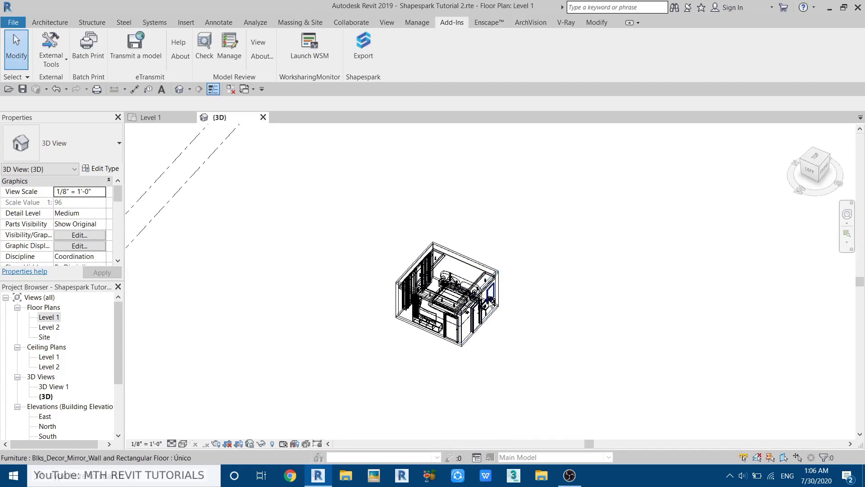
scroll(490, 274, "up", 3)
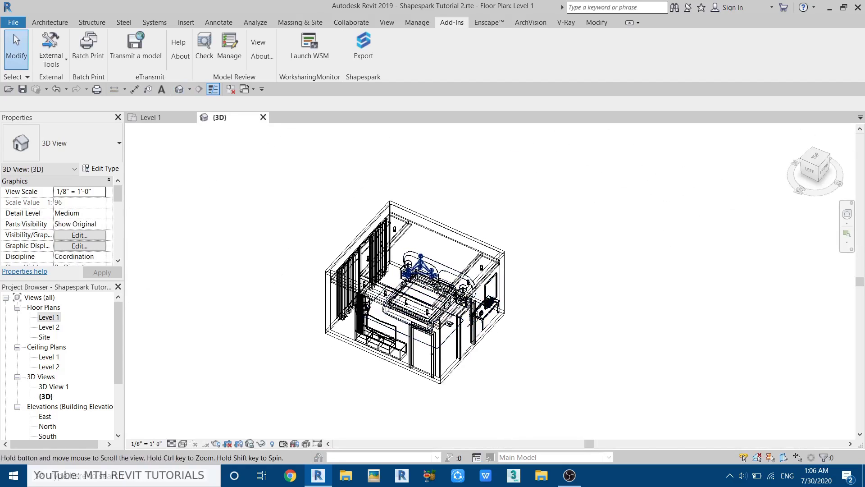
left_click(364, 55)
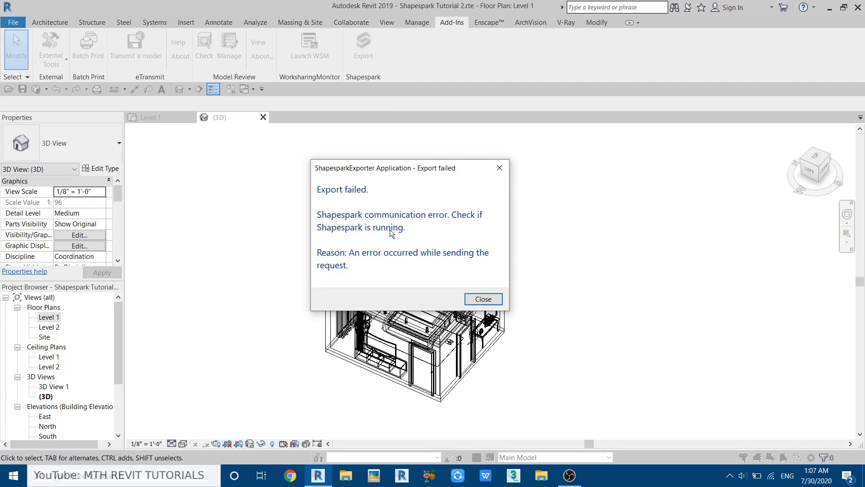
left_click(500, 168)
Step: Launch the Shapespark desktop application and return to the 3D view in Revit
left_click(113, 478)
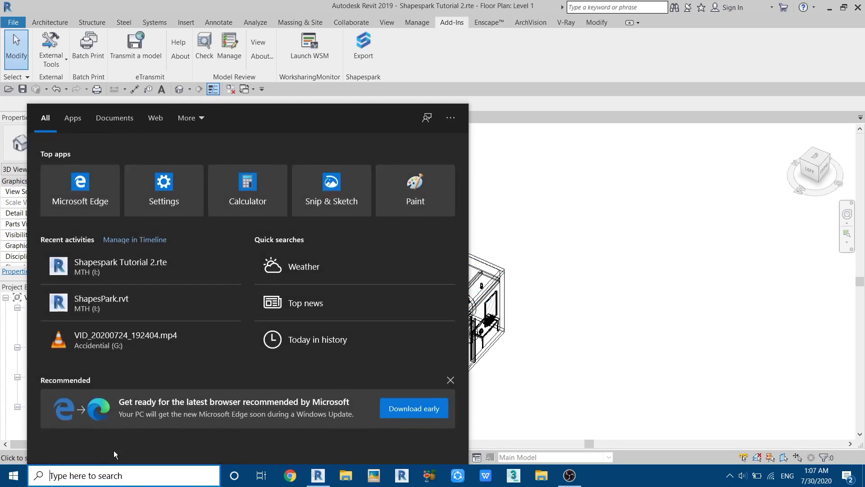
type("shapes")
left_click(82, 175)
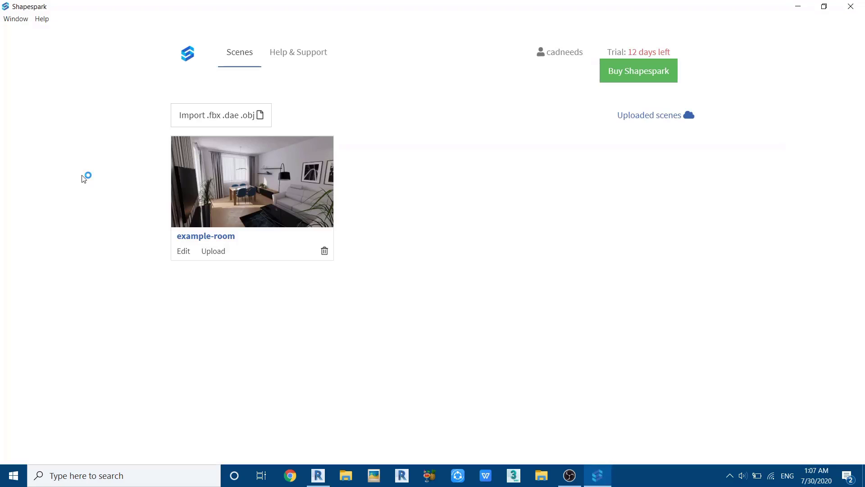
left_click(794, 6)
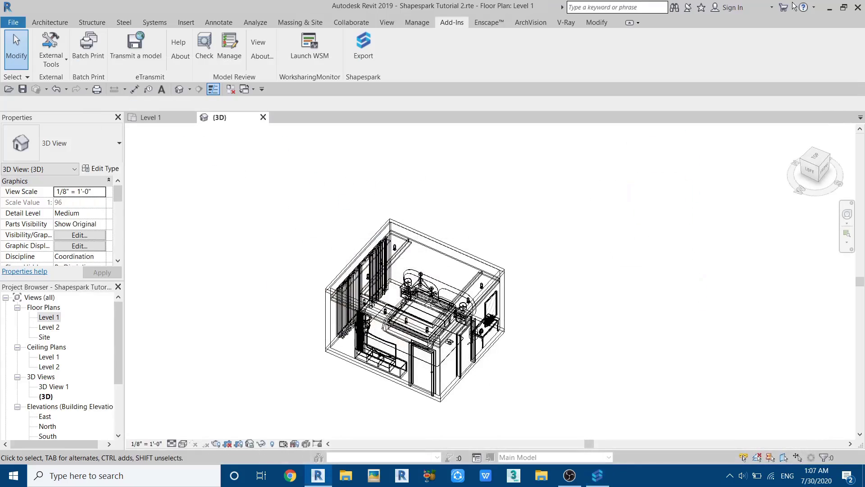
Step: Export the 3D model to Shapespark with the export type Create a new scene, entering a scene name
left_click(369, 52)
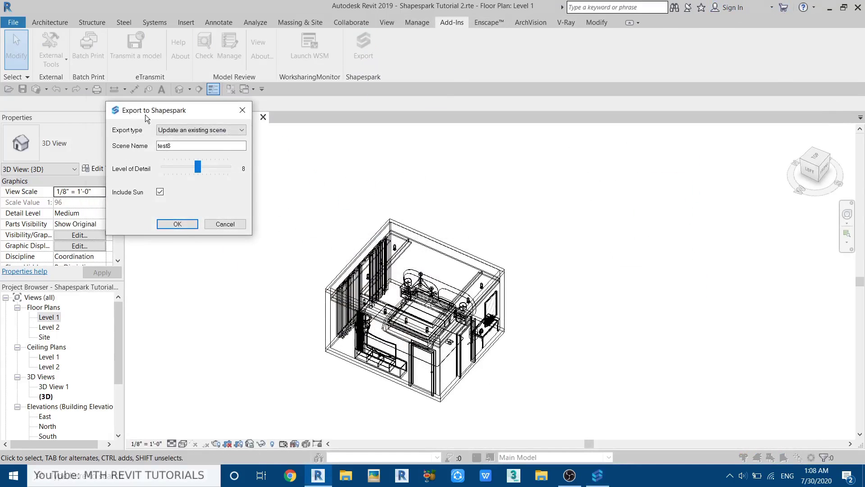
left_click_drag(143, 110, 282, 162)
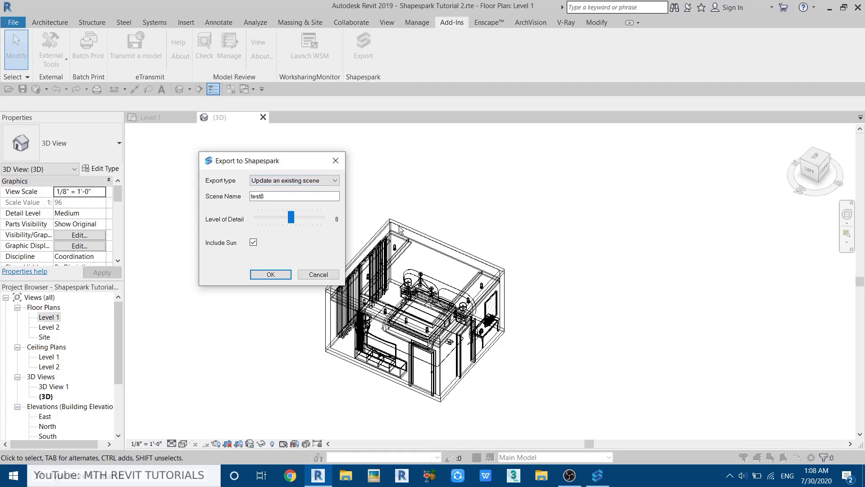
left_click(272, 180)
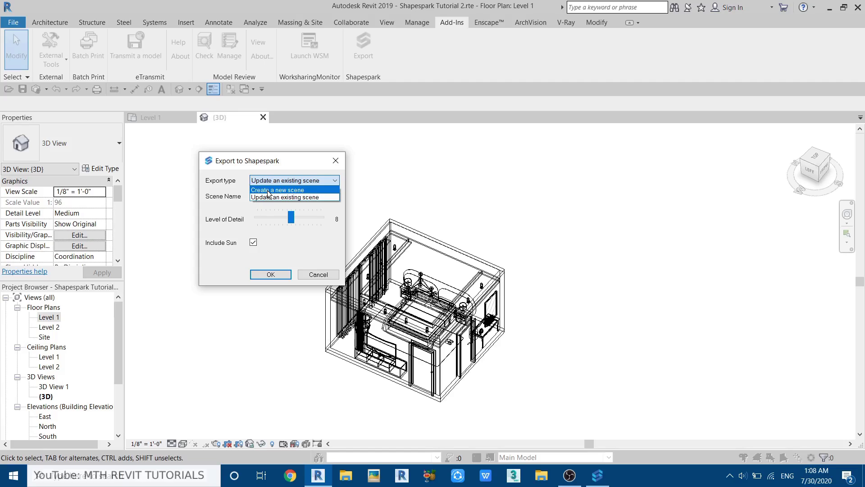
left_click(273, 190)
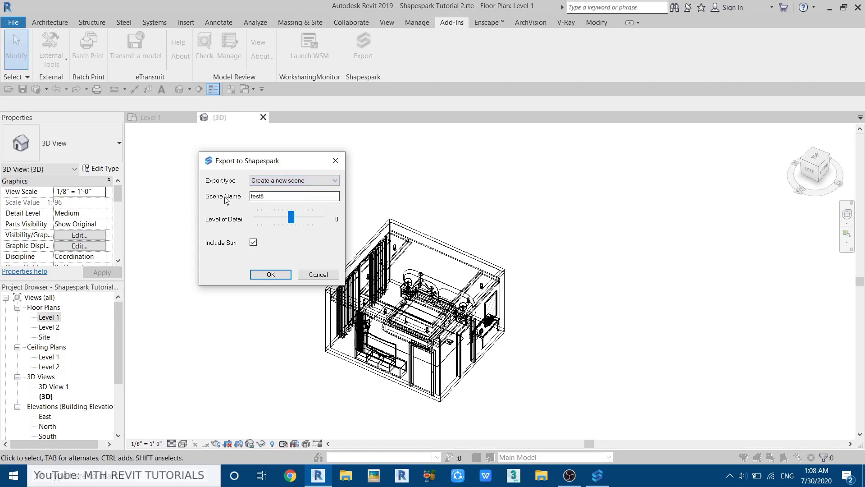
type("tes")
left_click(272, 274)
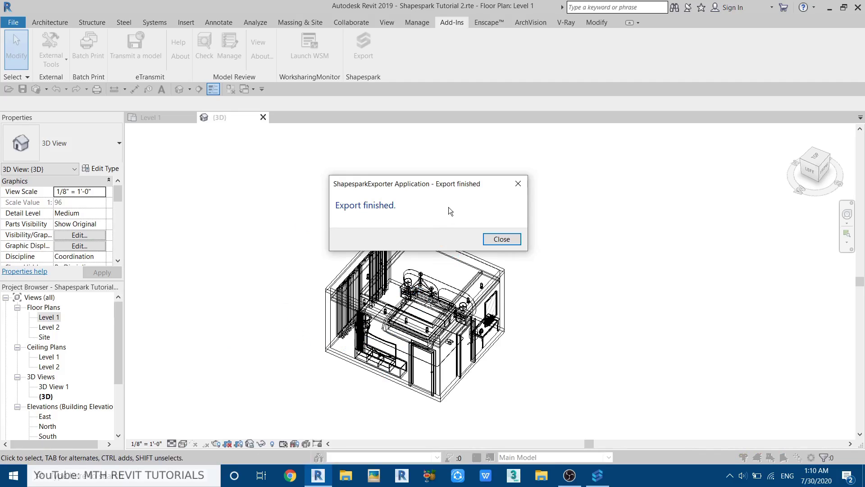
Step: Dismiss the export message, switch from Revit to Shapespark and open the exported test1 scene in the 3D viewer
left_click(519, 185)
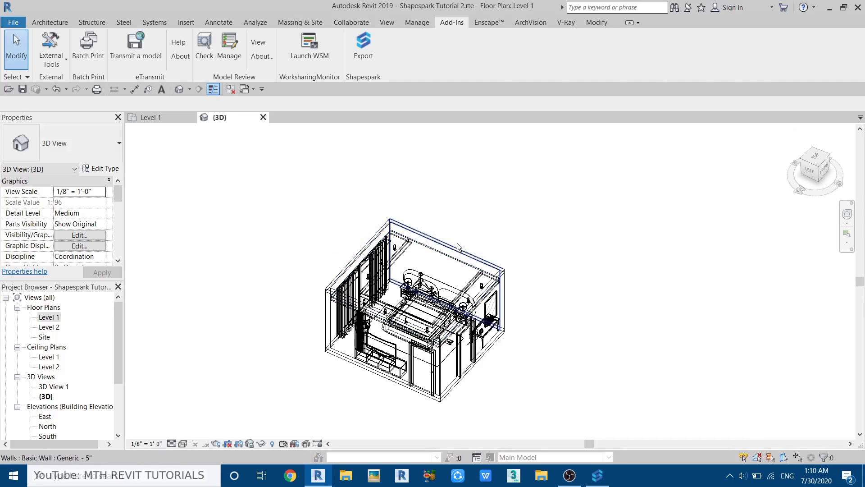
left_click(830, 8)
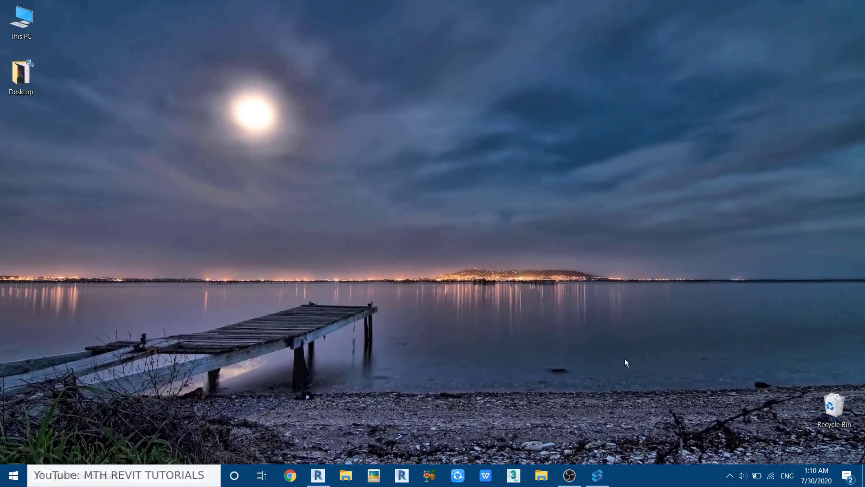
mouse_move(598, 480)
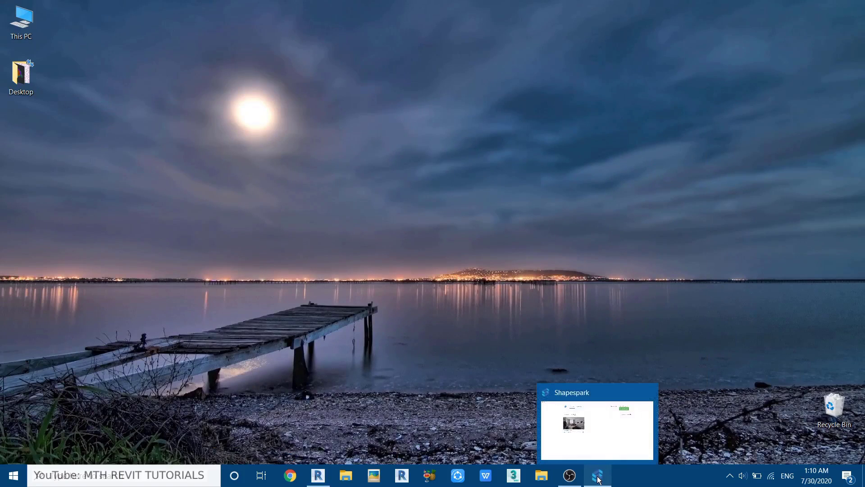
left_click(608, 422)
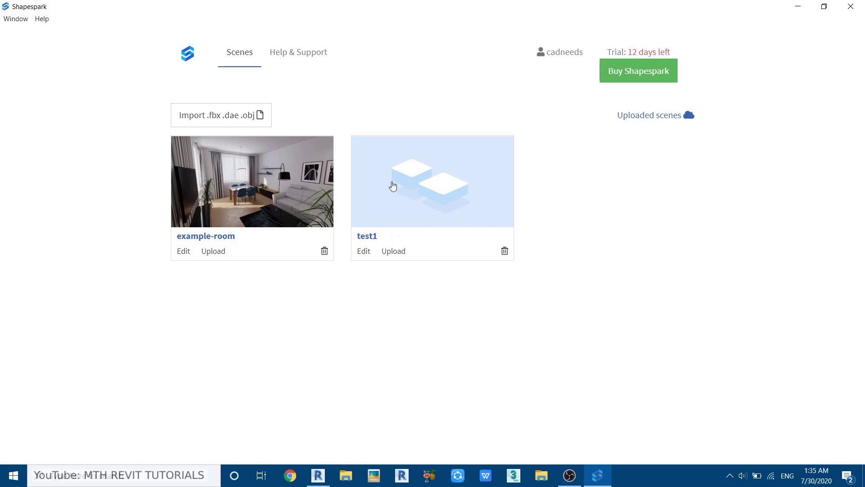
left_click(433, 191)
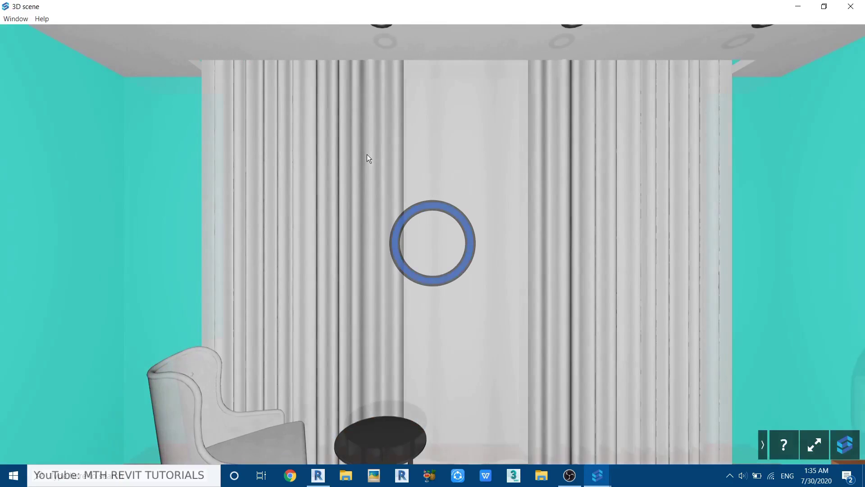
Step: Look around the test1 bedroom and walk backwards until the bed, curtains and chandelier can be viewed together
left_click_drag(319, 253, 416, 255)
scroll(416, 255, "down", 5)
left_click_drag(239, 248, 272, 263)
scroll(331, 260, "down", 3)
scroll(281, 274, "down", 5)
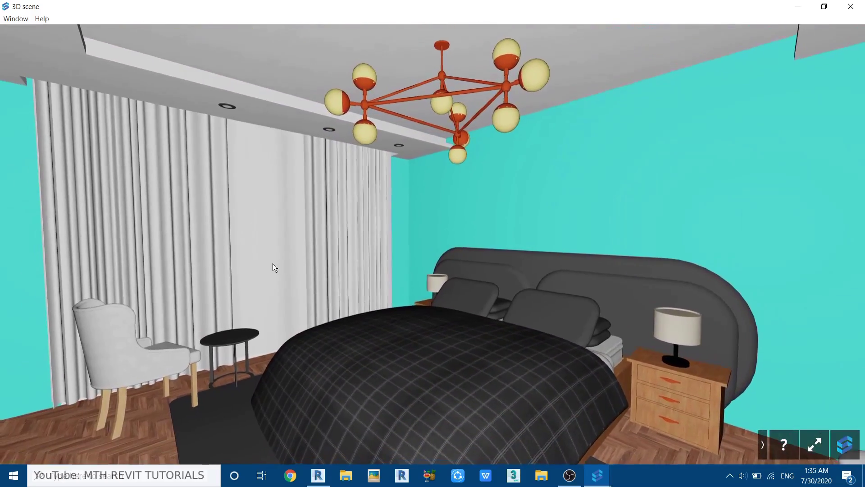
scroll(272, 263, "down", 3)
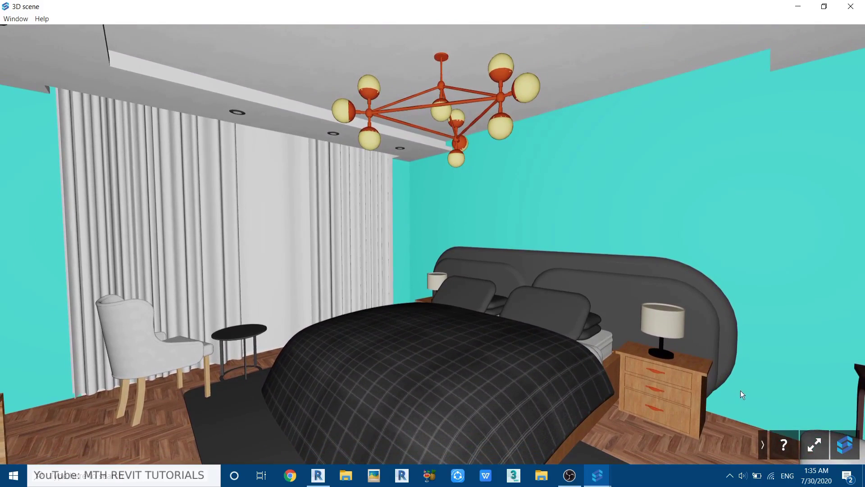
Step: Review the basic and advanced navigation help for the 3D scene and close the scene viewer
left_click(784, 446)
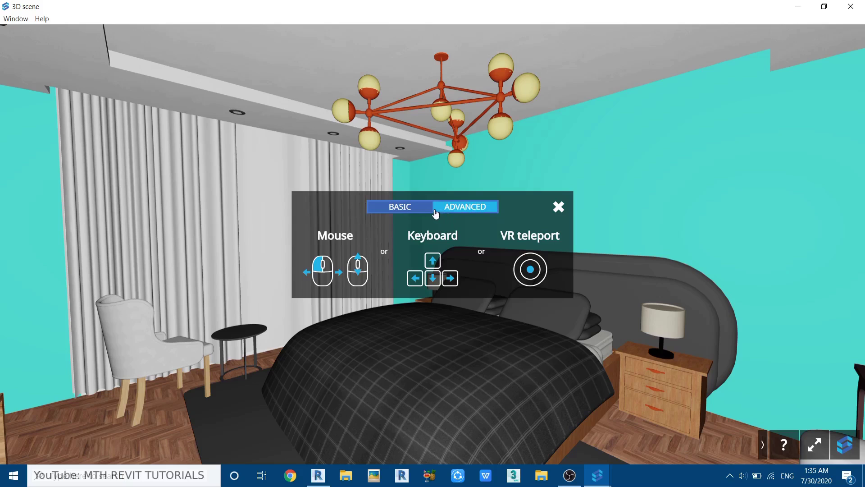
left_click(454, 209)
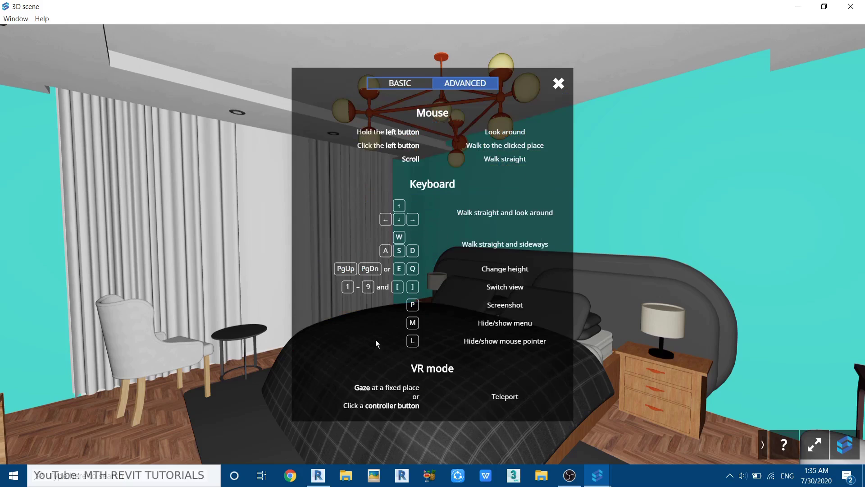
left_click_drag(217, 303, 251, 321)
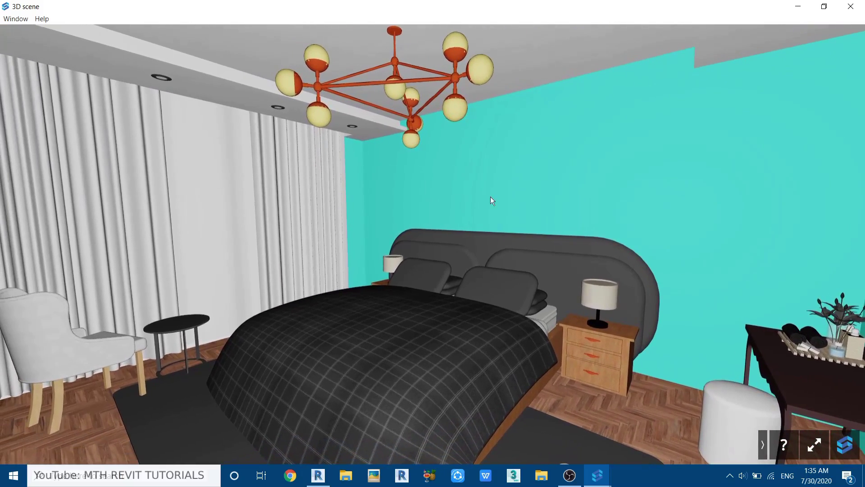
left_click(850, 6)
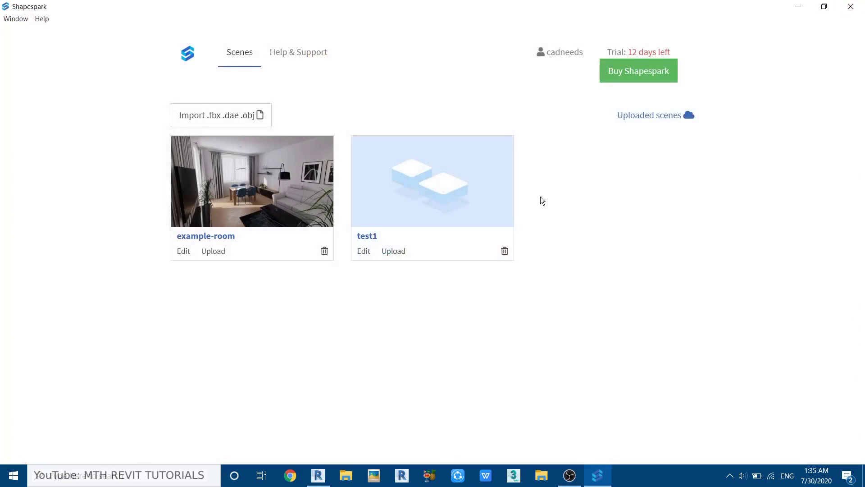
Step: Open the test1 scene for editing and consult the tutorial linked in the lighting notice before dismissing the notice
left_click(366, 252)
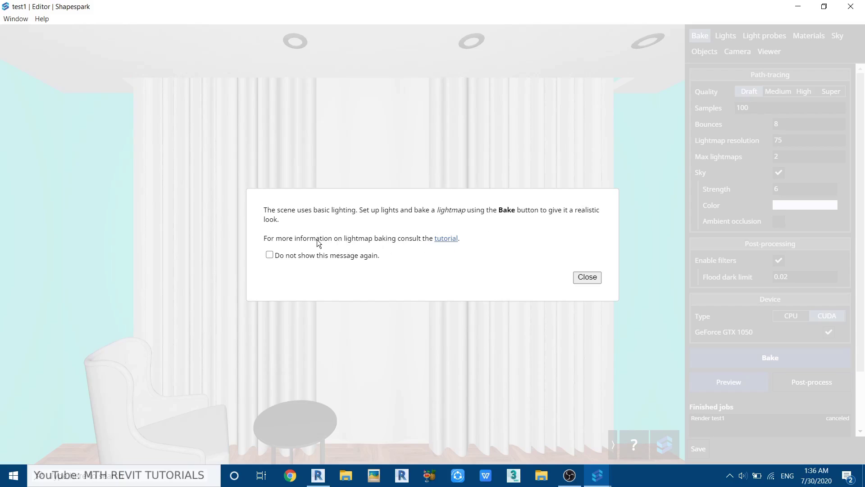
left_click(451, 244)
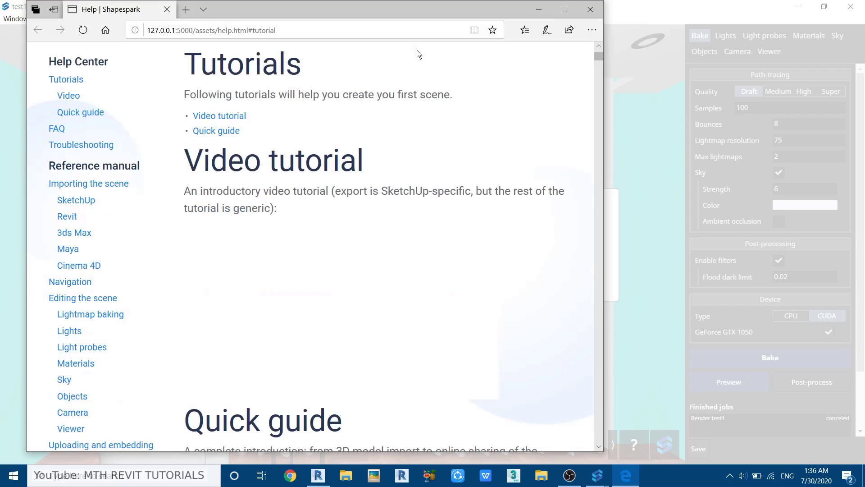
scroll(68, 189, "down", 4)
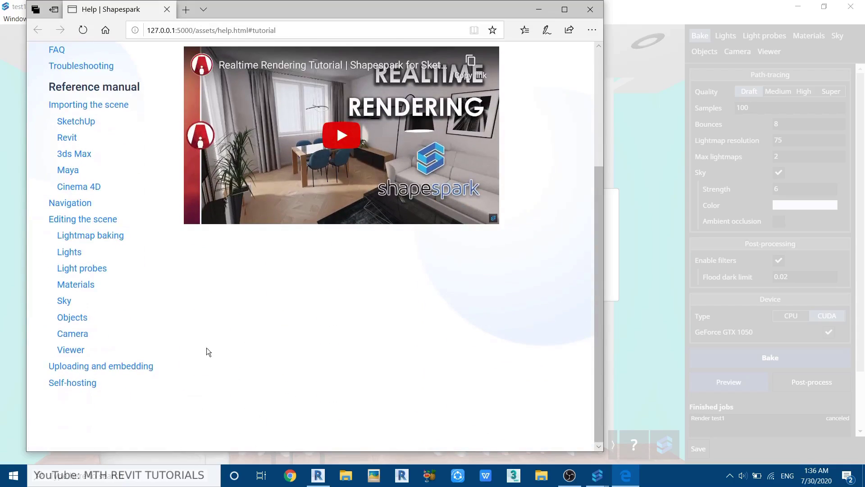
scroll(164, 205, "up", 4)
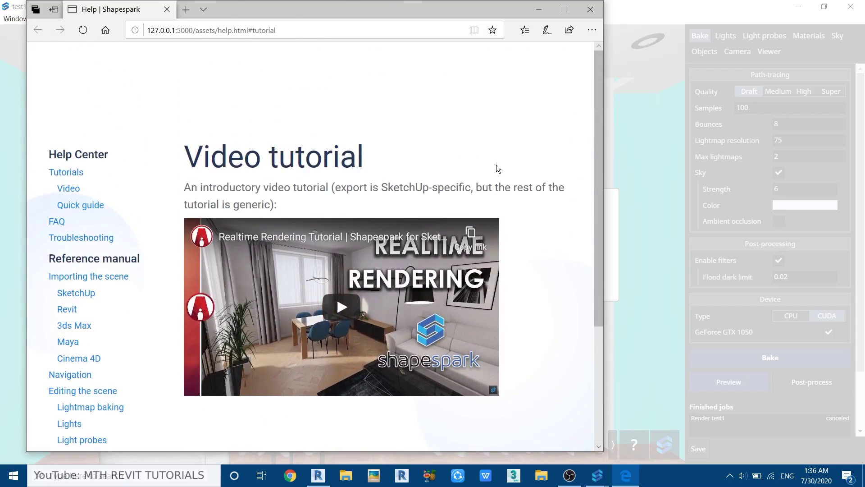
left_click(591, 13)
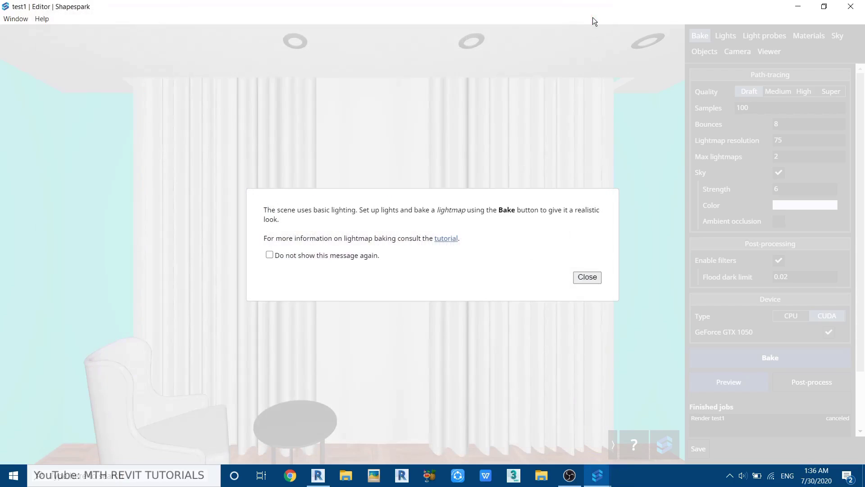
left_click(587, 277)
left_click_drag(299, 250, 247, 302)
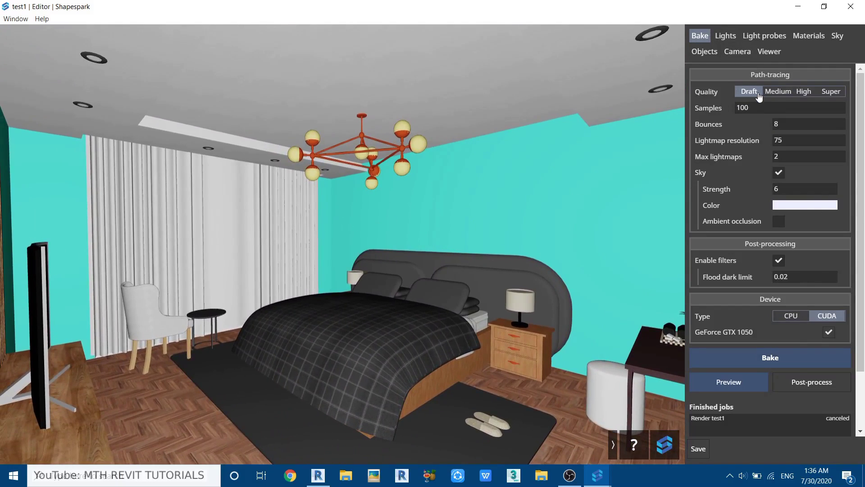
Step: Switch the bake device type to CPU and back to CUDA
scroll(791, 227, "down", 2)
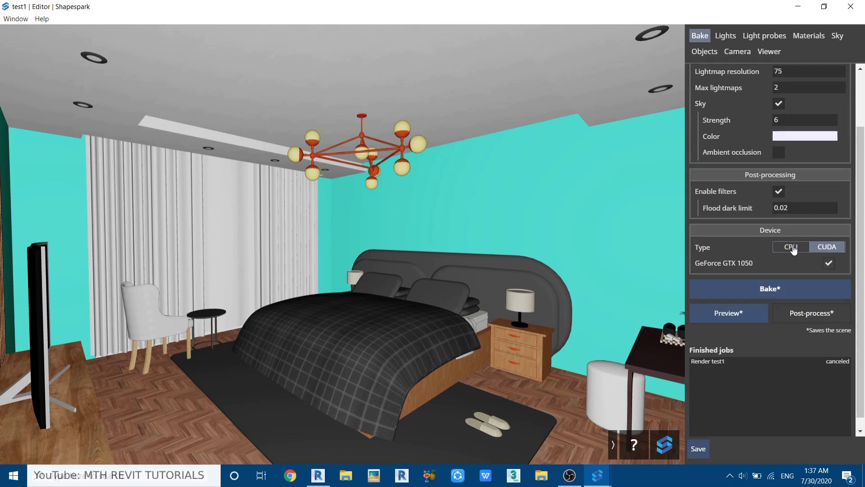
left_click(792, 247)
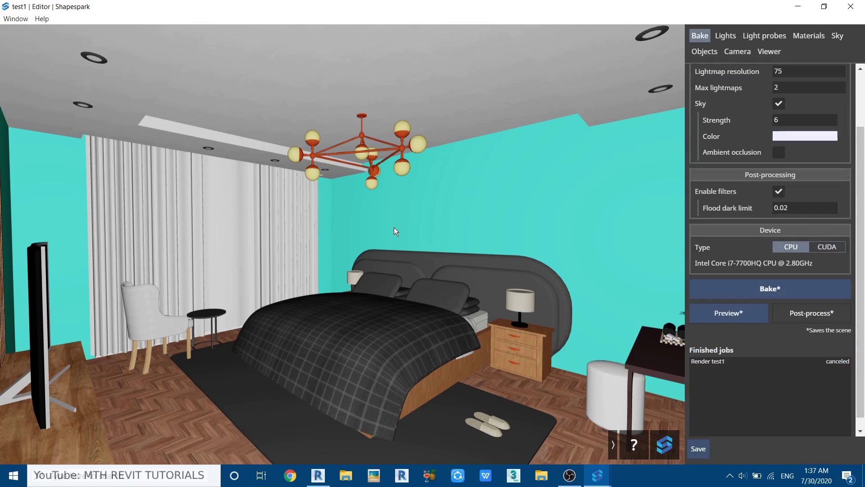
left_click(828, 247)
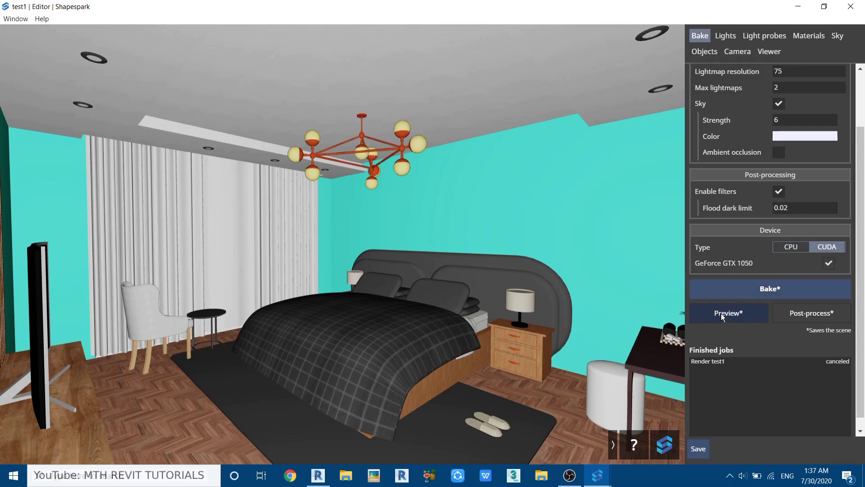
scroll(744, 235, "up", 3)
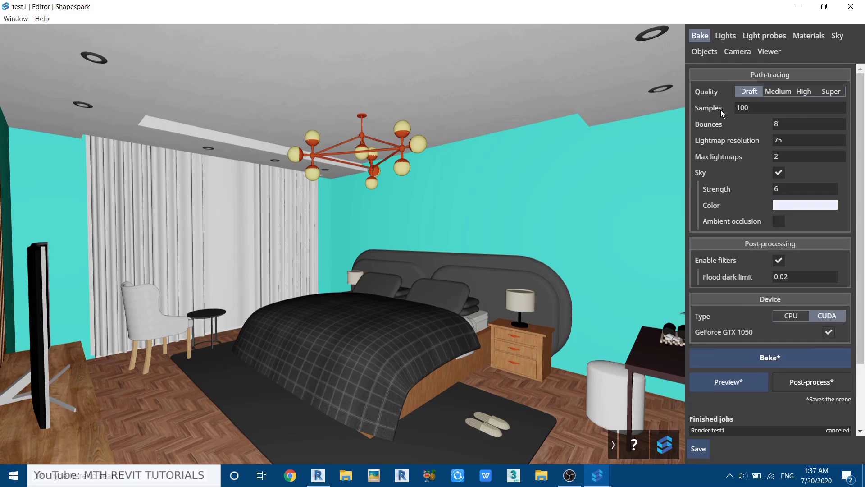
Step: Examine the scene's lights, including the settings of one ceiling spot light, and check the light probes
left_click(726, 36)
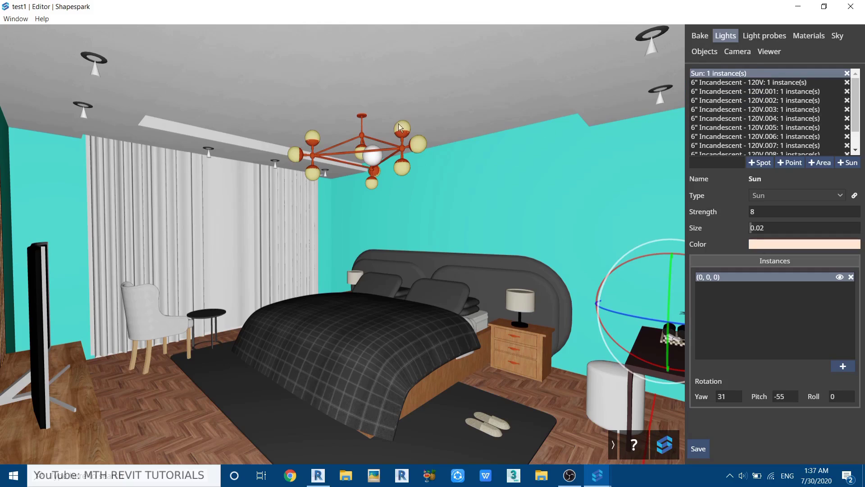
left_click(94, 72)
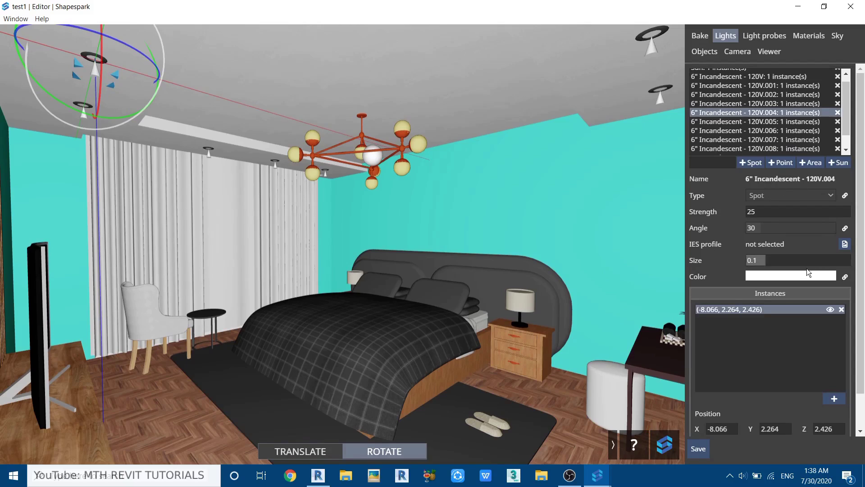
left_click(751, 212)
left_click(764, 35)
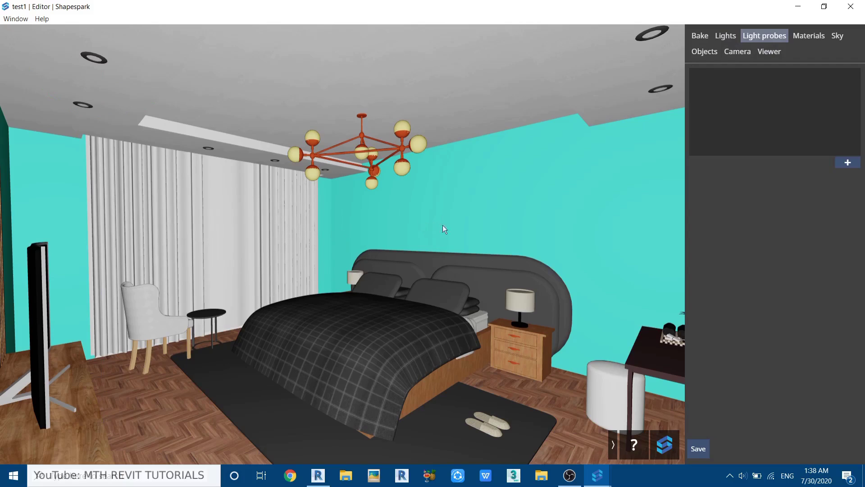
Step: Browse the scene's materials and inspect the properties of the Blks - Diffuser - Bottle - Label A and Carpet materials
left_click(808, 38)
scroll(766, 126, "down", 5)
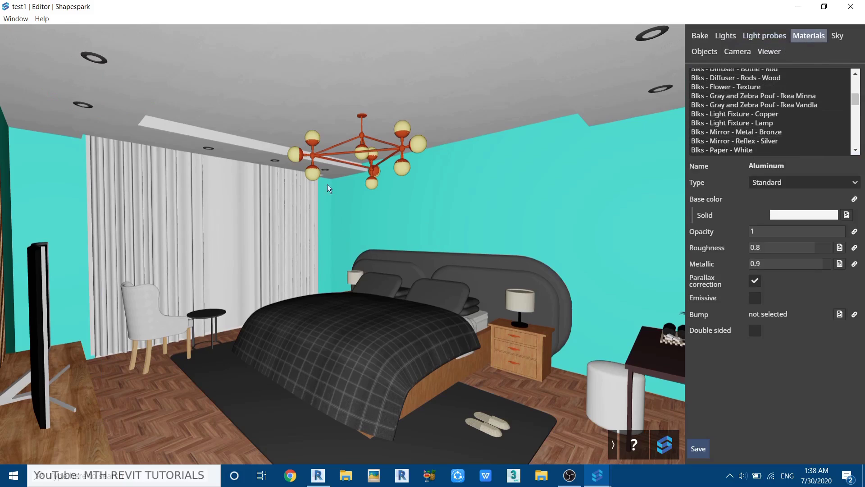
scroll(766, 117, "up", 4)
left_click(733, 119)
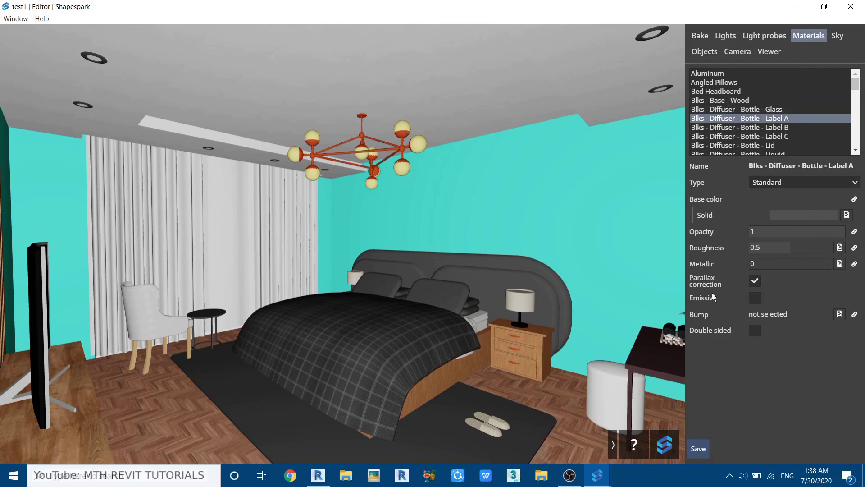
left_click(262, 393)
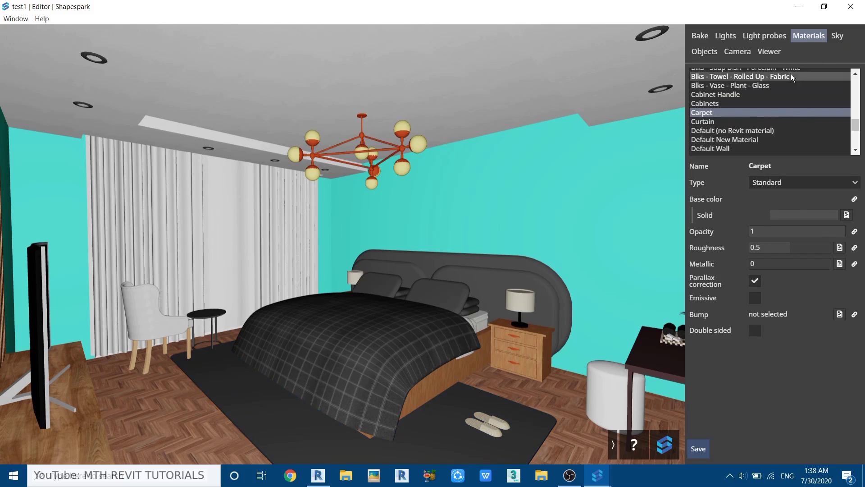
Step: Review the sky, object, camera and viewer settings, inspecting the bed's Sheet 1 object along the way
left_click(837, 36)
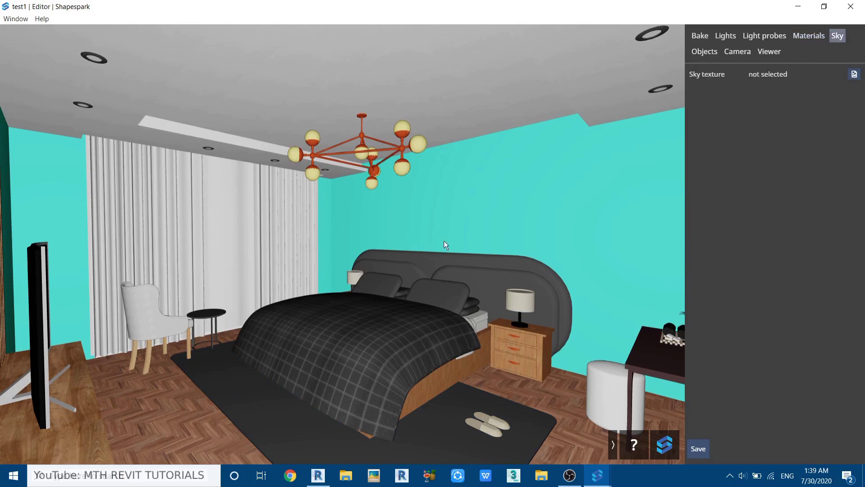
left_click(696, 52)
left_click(347, 359)
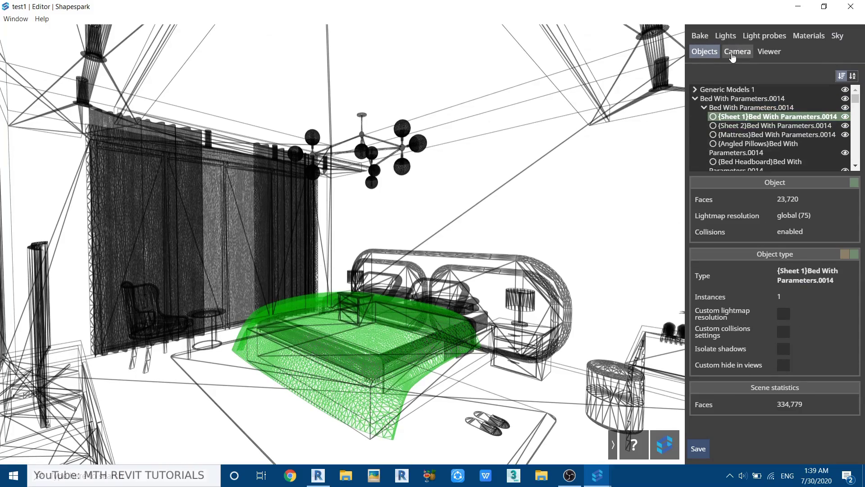
left_click(737, 52)
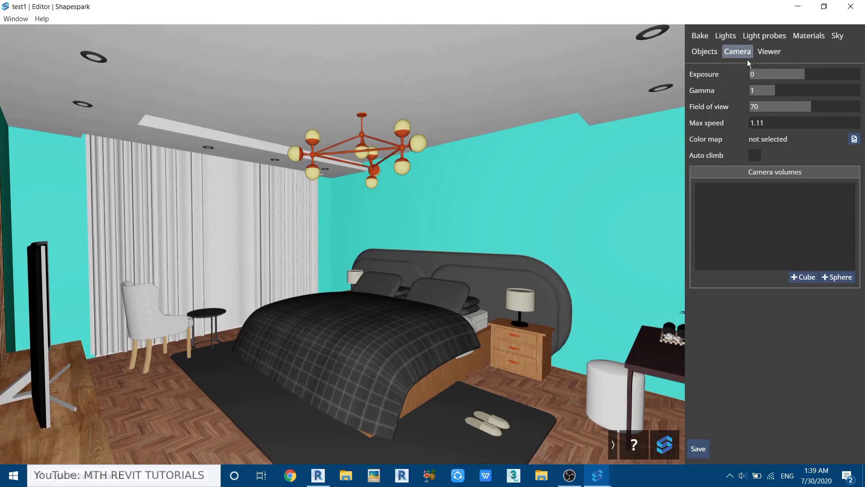
left_click(769, 51)
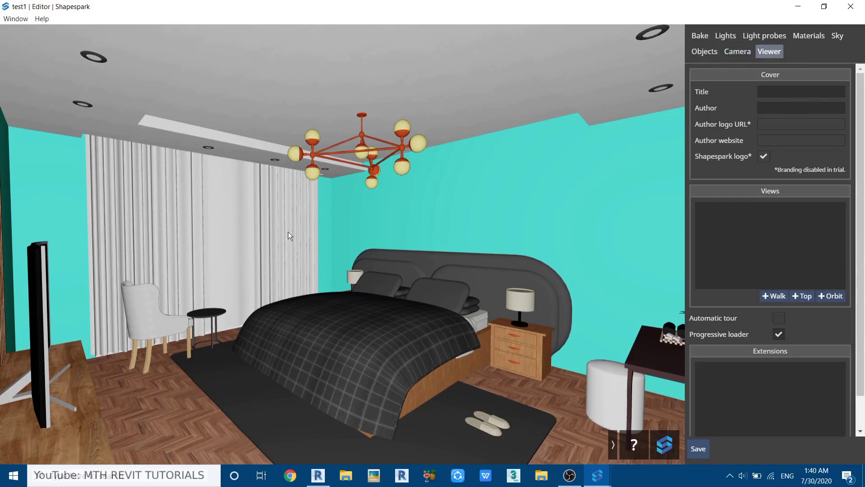
Step: Adjust the bedroom view, run a Draft-quality lighting preview on CUDA and close the preview window
left_click_drag(285, 231, 267, 238)
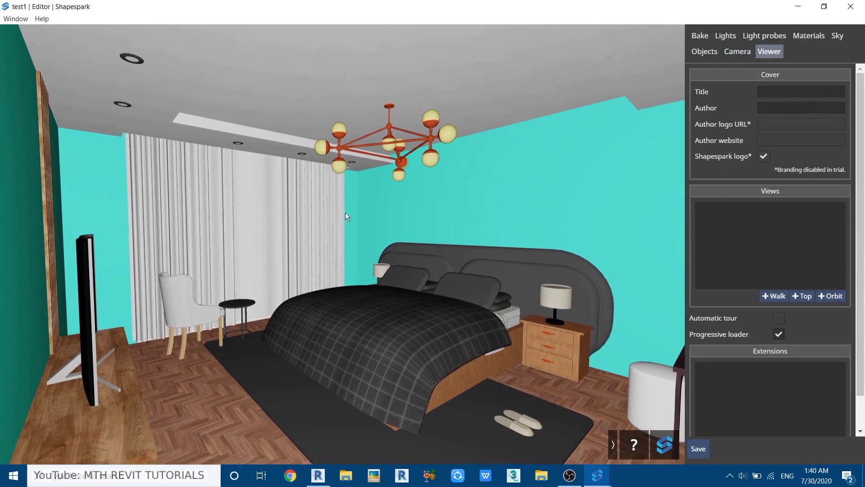
left_click(701, 36)
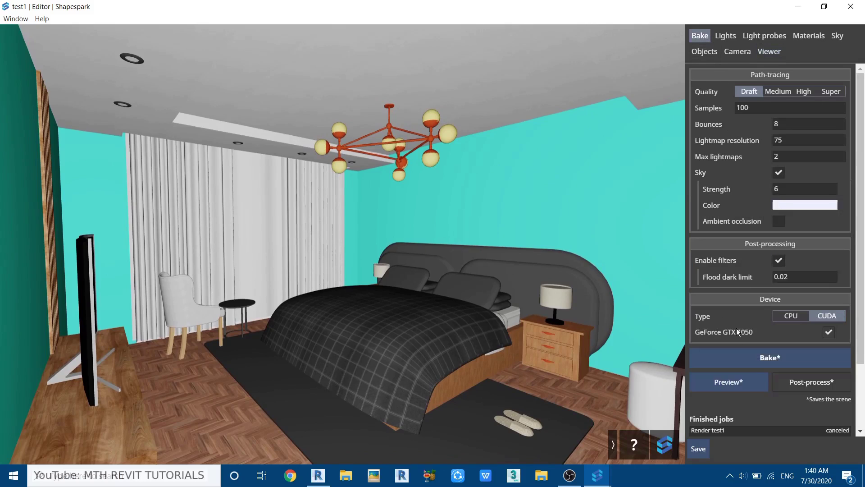
left_click(733, 386)
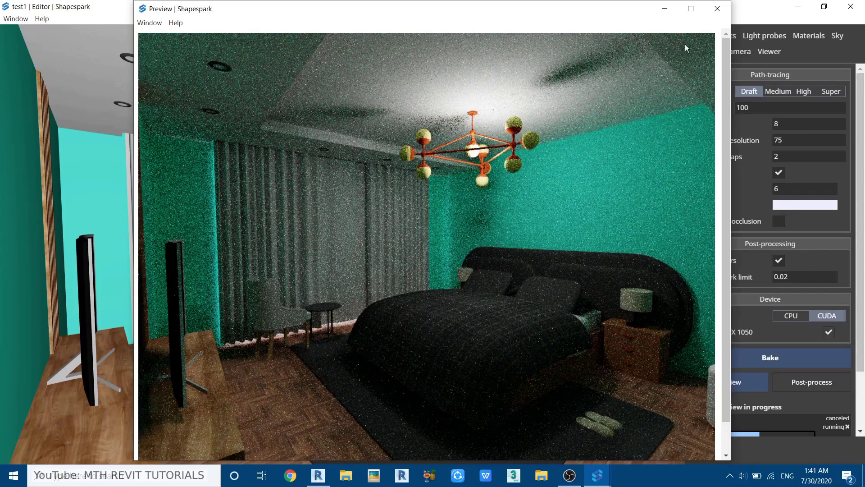
left_click(716, 9)
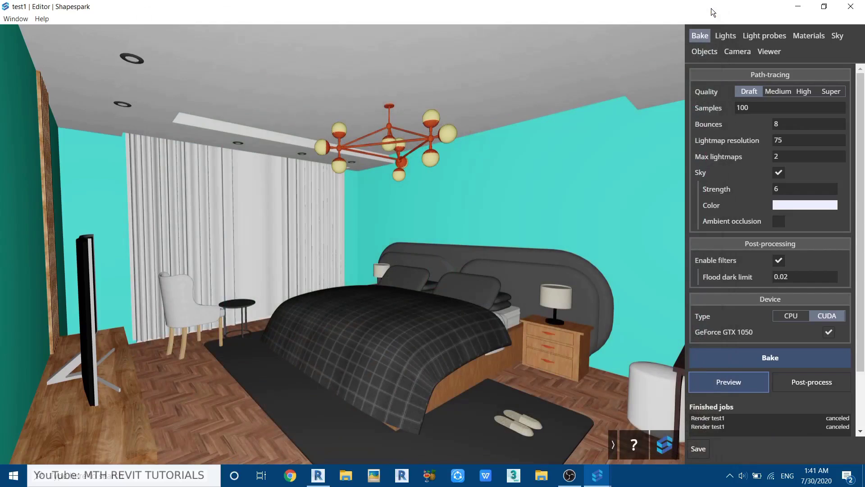
Step: Unlock the opacity of the Curtain material on the window curtains and lower it to 0.39
left_click(809, 35)
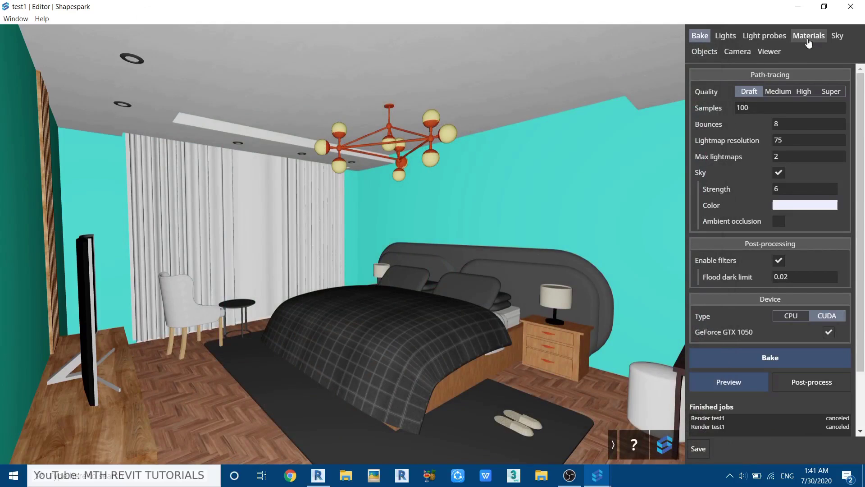
left_click_drag(467, 184, 268, 241)
key("w")
scroll(268, 242, "down", 6)
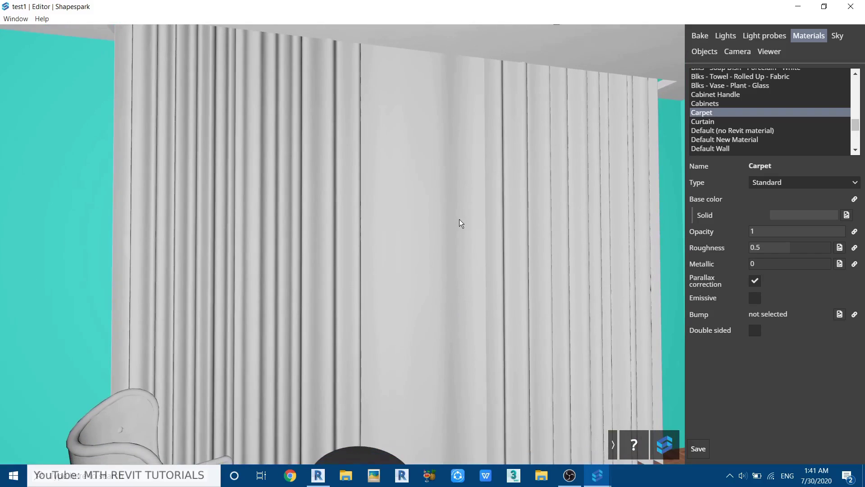
left_click(459, 220)
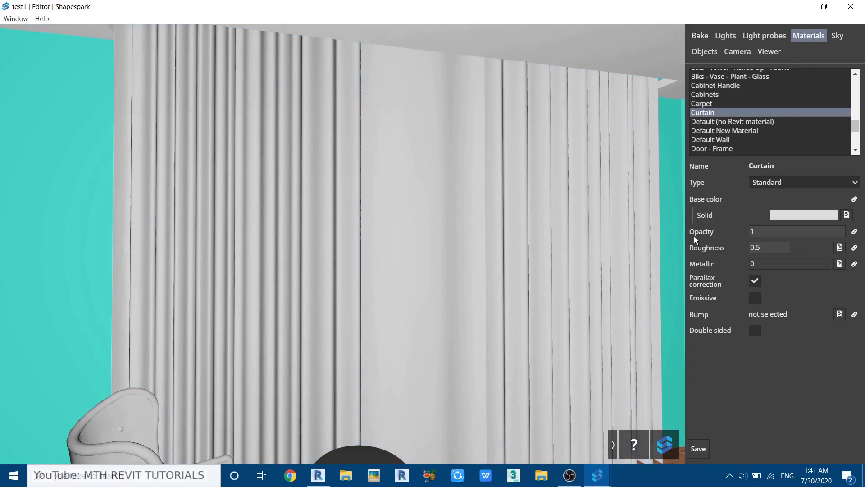
left_click(786, 231)
left_click(380, 234)
key("s")
left_click_drag(380, 234, 379, 255)
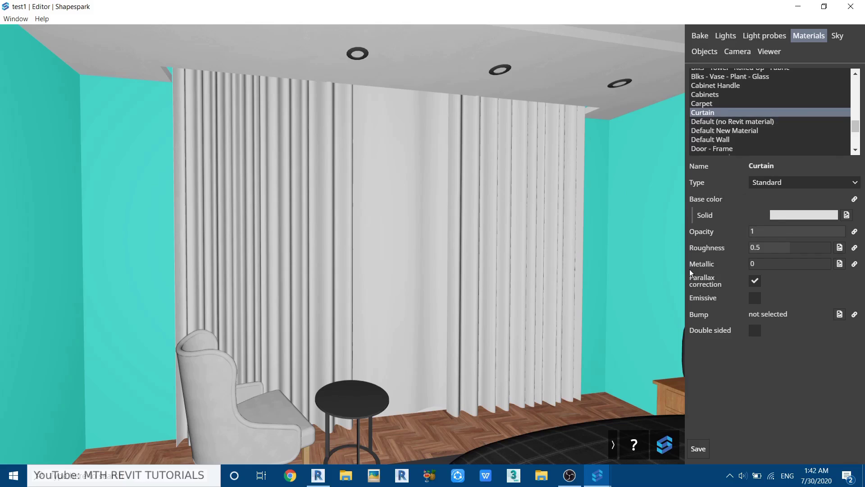
left_click(854, 232)
left_click_drag(842, 233, 785, 233)
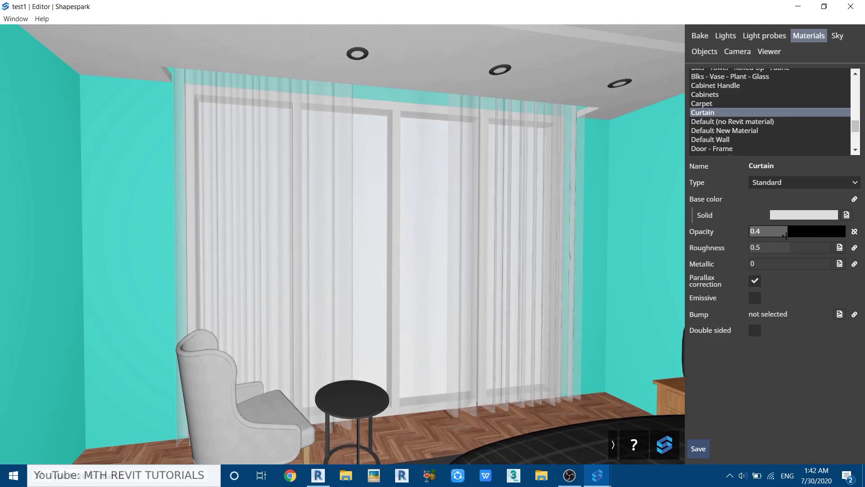
Step: Run a Draft-quality lighting preview of the bedroom with the translucent curtains and close the preview window
left_click_drag(216, 294, 309, 297)
key("Down")
key("Down")
key("Down")
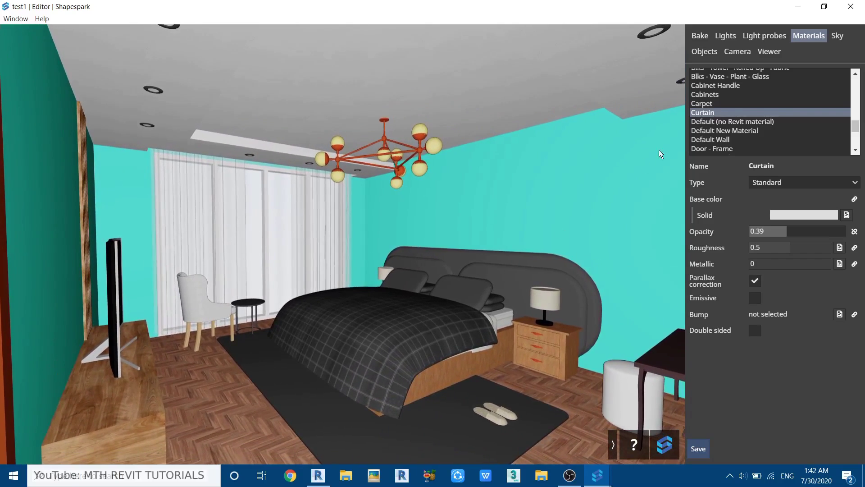
left_click(707, 38)
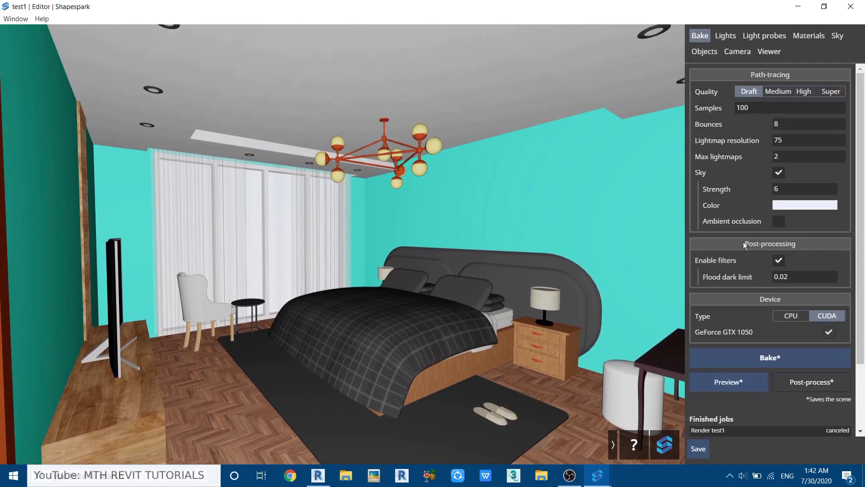
left_click(718, 382)
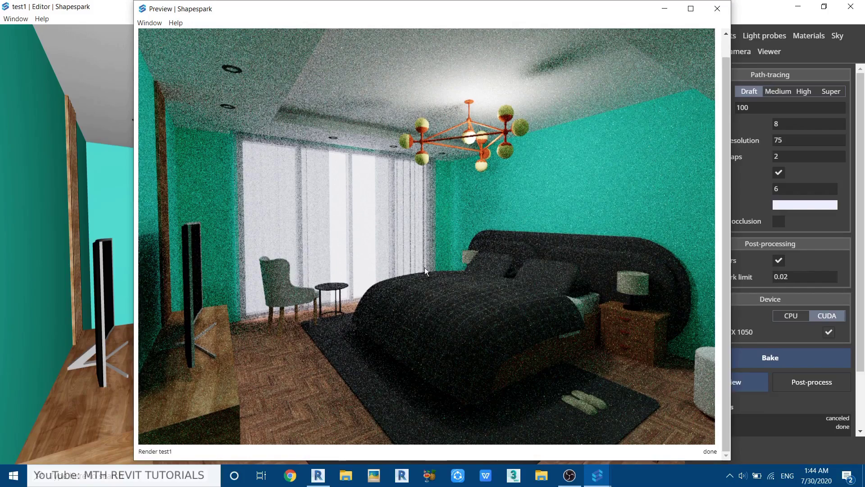
left_click(729, 6)
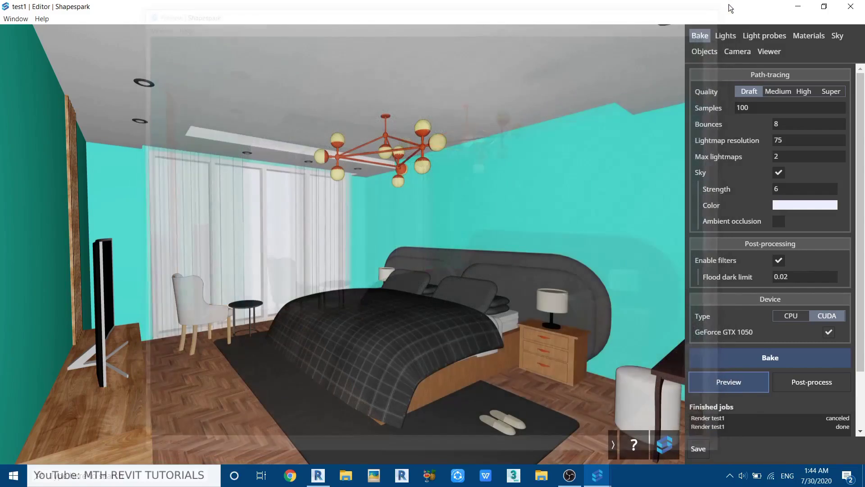
Step: Set the Sun light's strength to 35 and its yaw rotation to 159
left_click(720, 37)
scroll(746, 105, "up", 1)
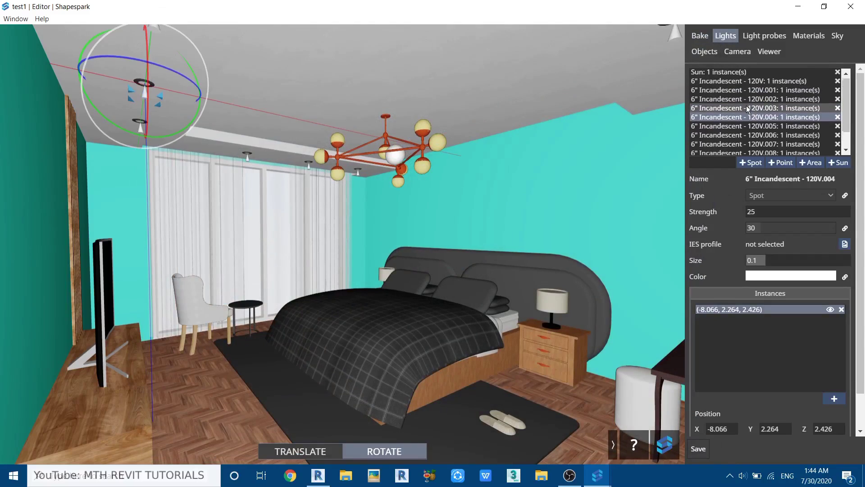
left_click(717, 73)
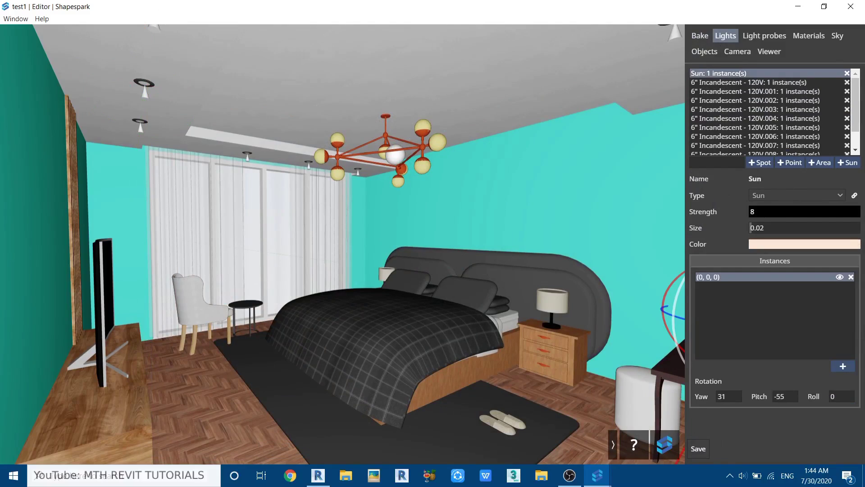
type("22")
left_click(743, 303)
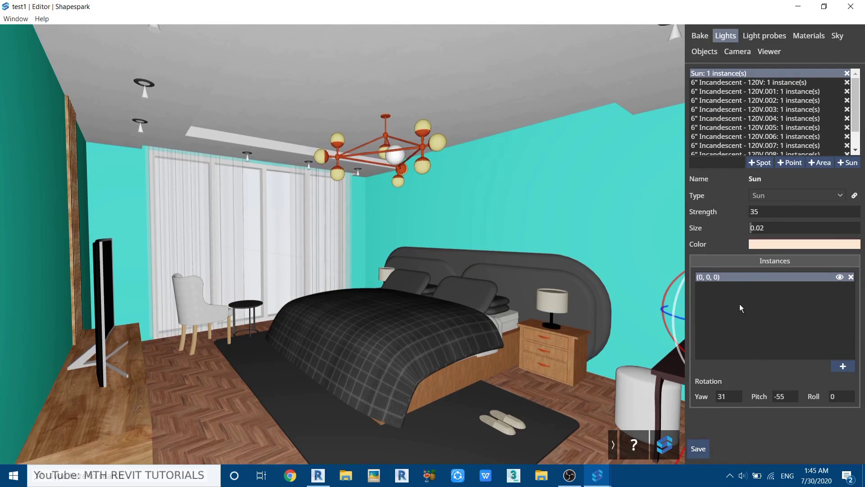
left_click(727, 396)
left_click_drag(739, 399, 799, 394)
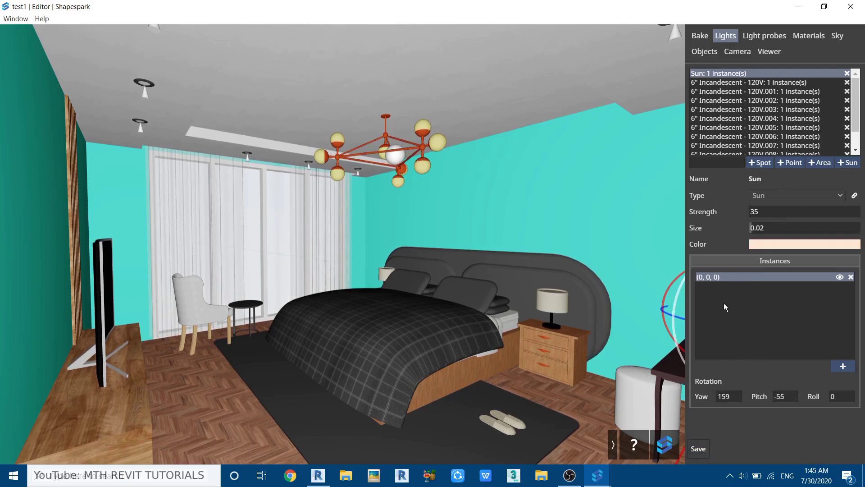
Step: Preview the bedroom lighting again with the changed sun settings and close the preview window
left_click(699, 36)
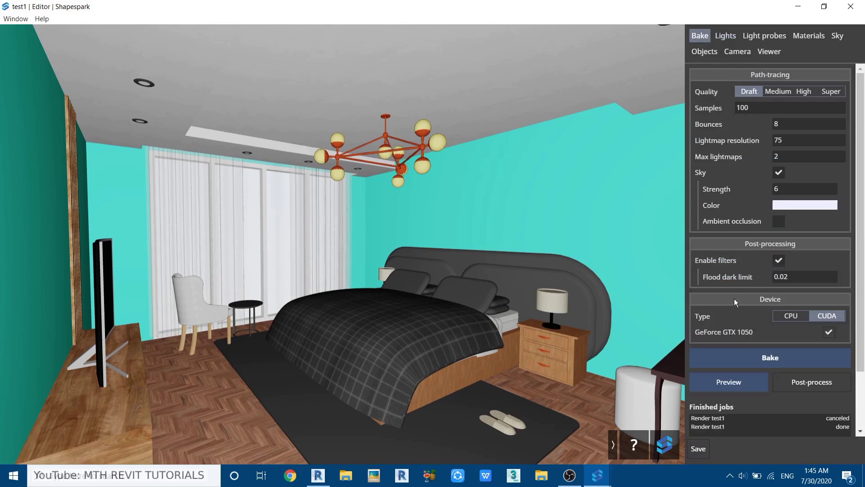
left_click(735, 385)
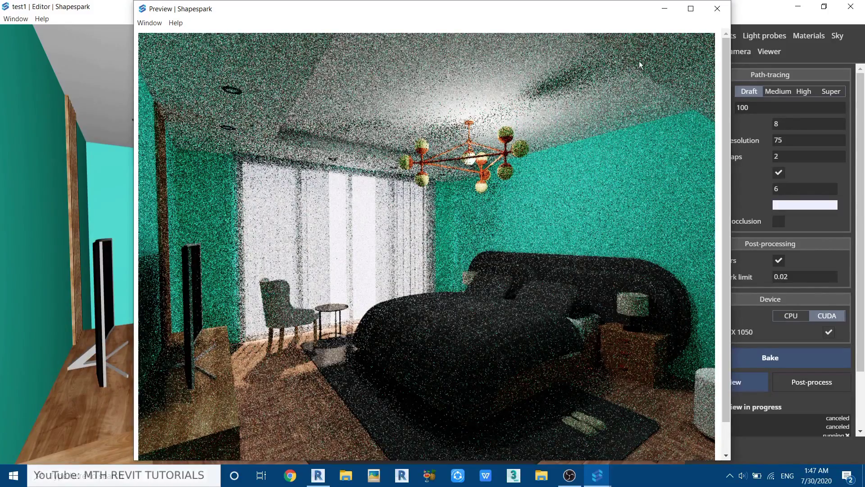
left_click(717, 10)
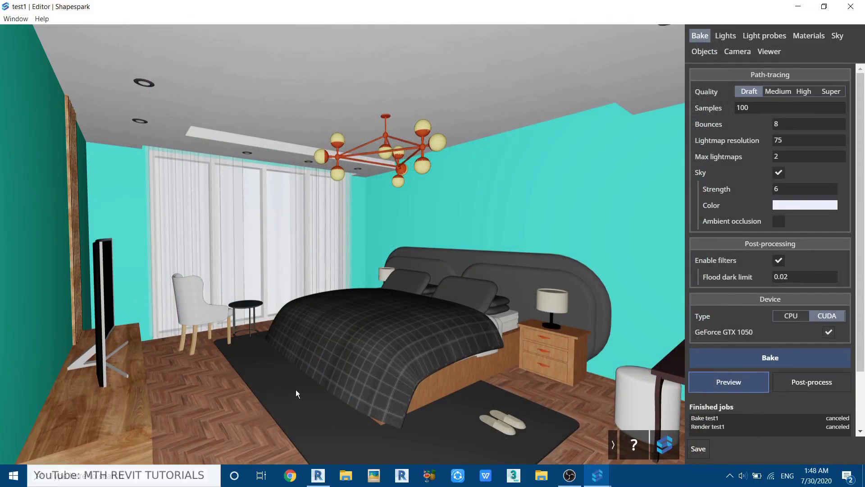
Step: Bake the scene's lighting at Draft quality with 100 samples on CUDA
left_click(776, 356)
scroll(768, 364, "down", 2)
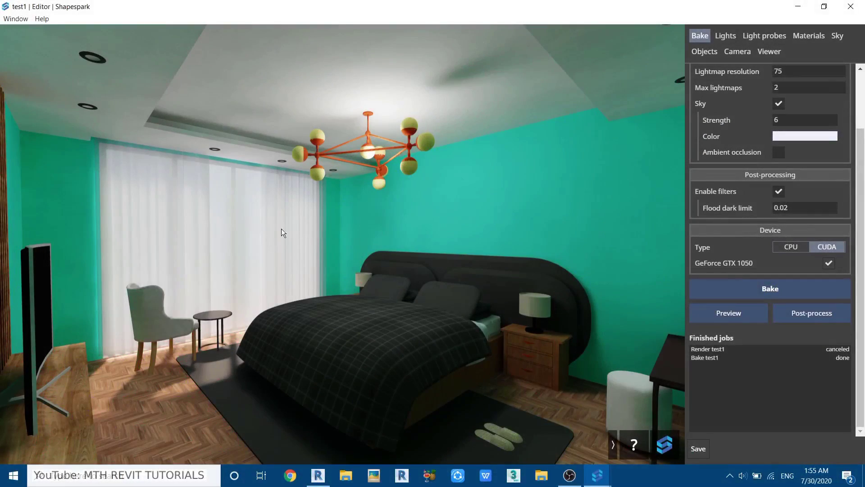
mouse_move(323, 314)
left_mouse_down()
mouse_move(293, 312)
mouse_move(297, 294)
mouse_move(326, 303)
mouse_move(321, 313)
left_mouse_up()
scroll(721, 118, "up", 3)
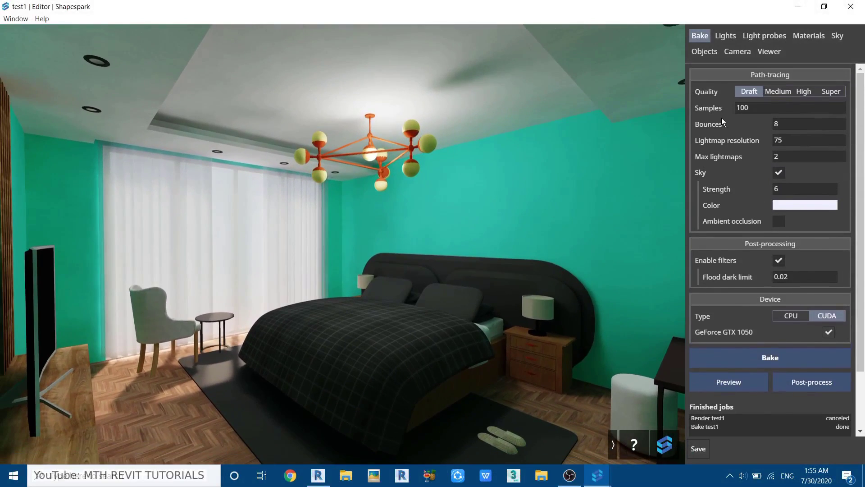
Step: Examine the baked lighting on the bed, curtains, walls and ceiling lamp from several viewpoints
left_click(743, 107)
left_click(629, 132)
left_click_drag(318, 227, 285, 254)
scroll(284, 254, "up", 3)
scroll(285, 254, "down", 3)
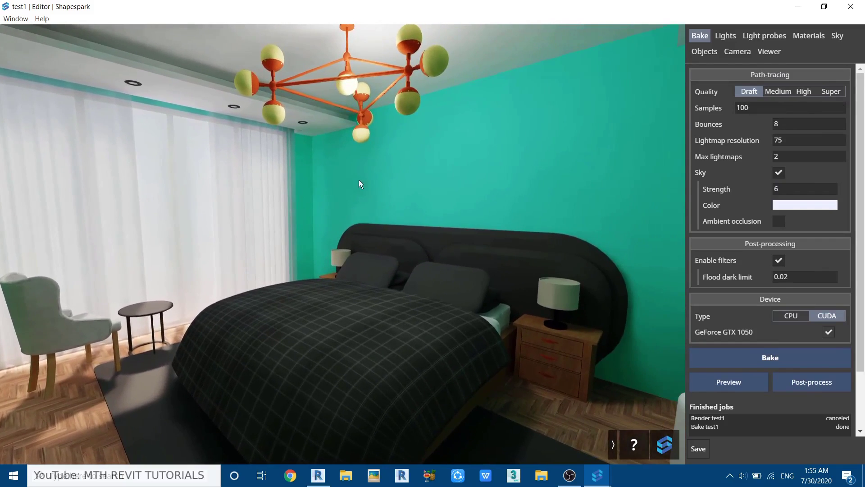
left_click_drag(218, 347, 235, 332)
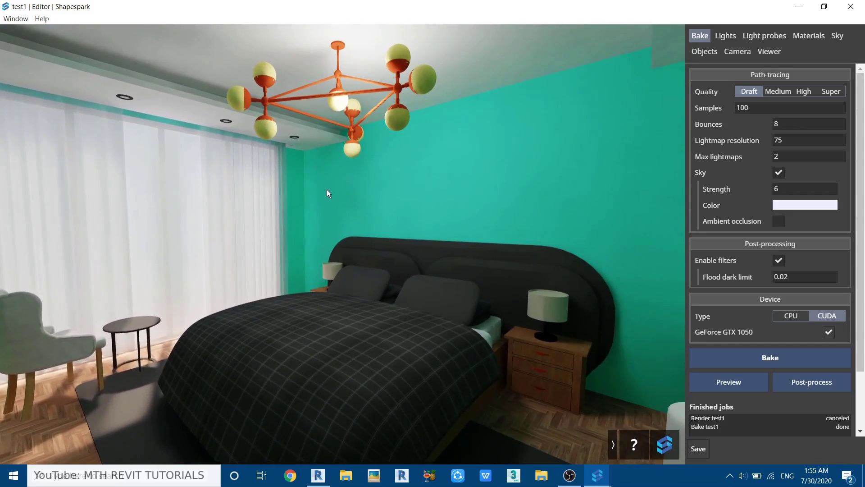
scroll(325, 223, "down", 3)
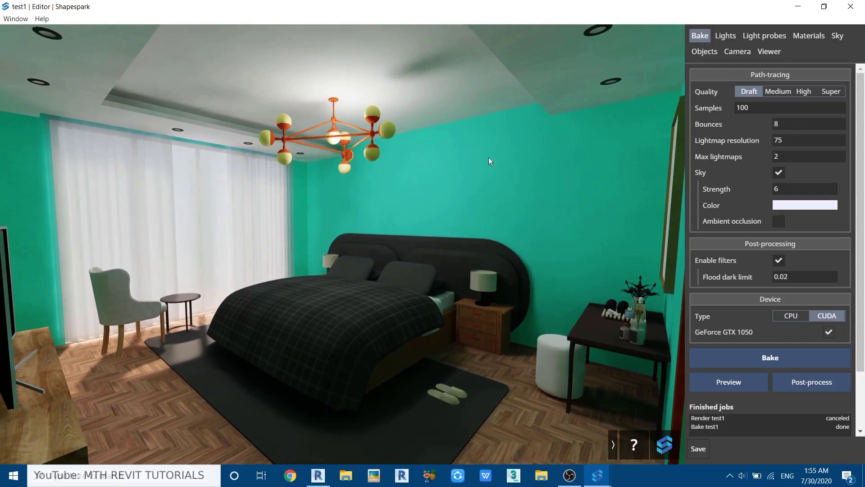
scroll(310, 199, "down", 2)
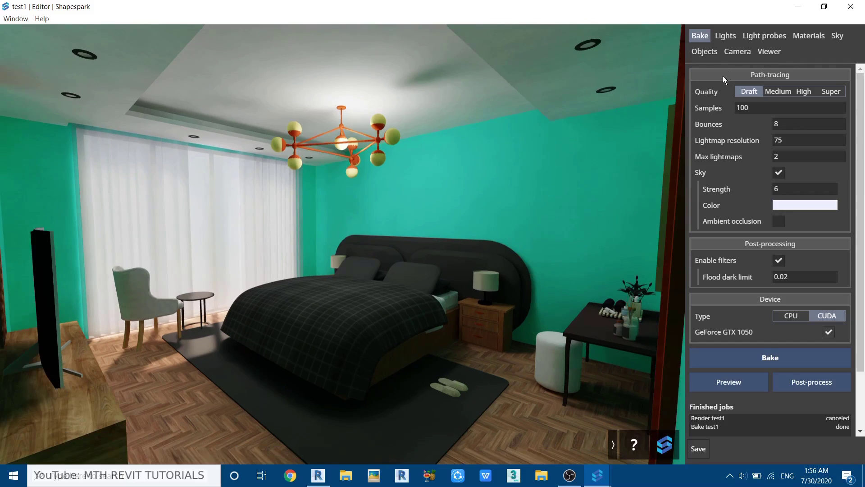
Step: Set the camera exposure to 0.3 to brighten the baked bedroom
left_click(738, 53)
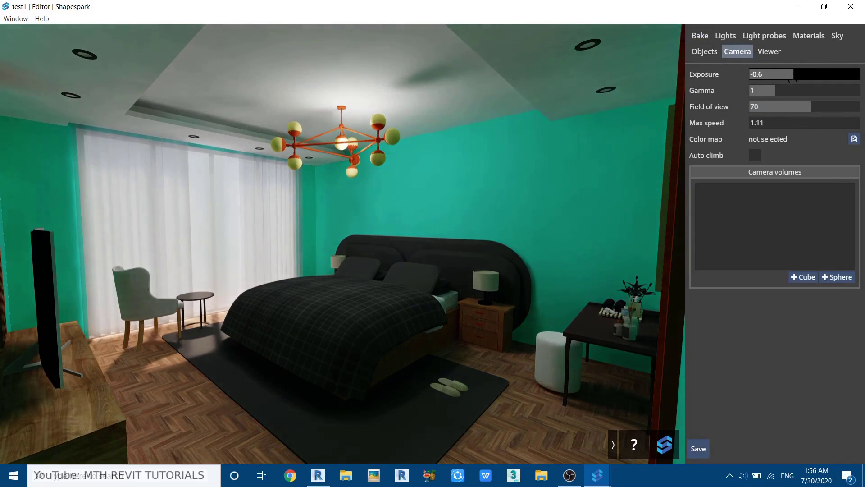
left_click(813, 75)
left_click(811, 78)
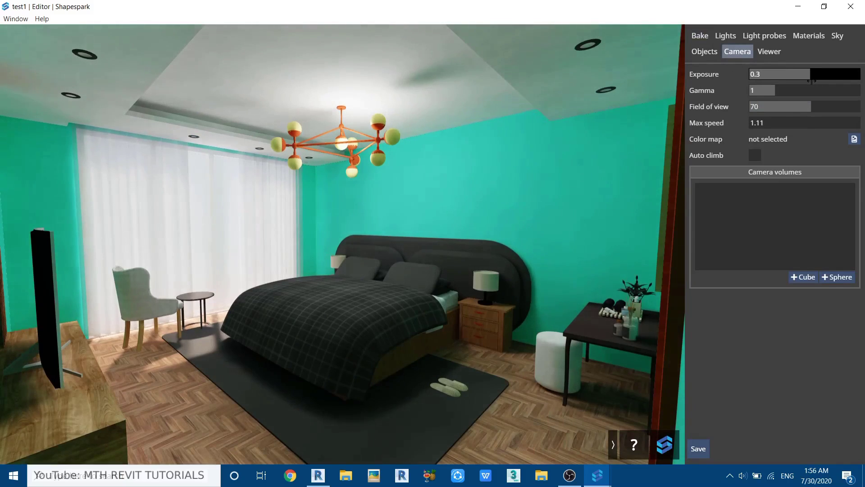
mouse_move(250, 257)
left_mouse_down()
mouse_move(261, 259)
mouse_move(235, 261)
left_mouse_up()
key("Up")
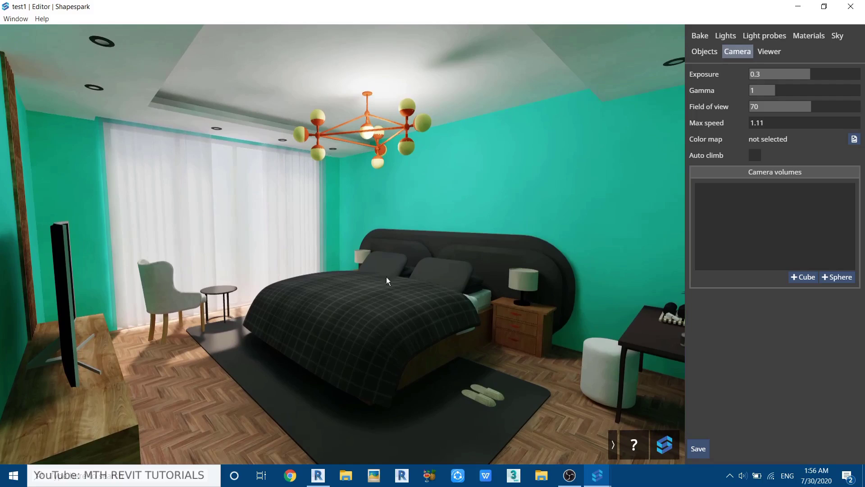
Step: Replace the base color texture of the bedspread's Sheet 1 material with Fabric 4.jpg
left_click(800, 43)
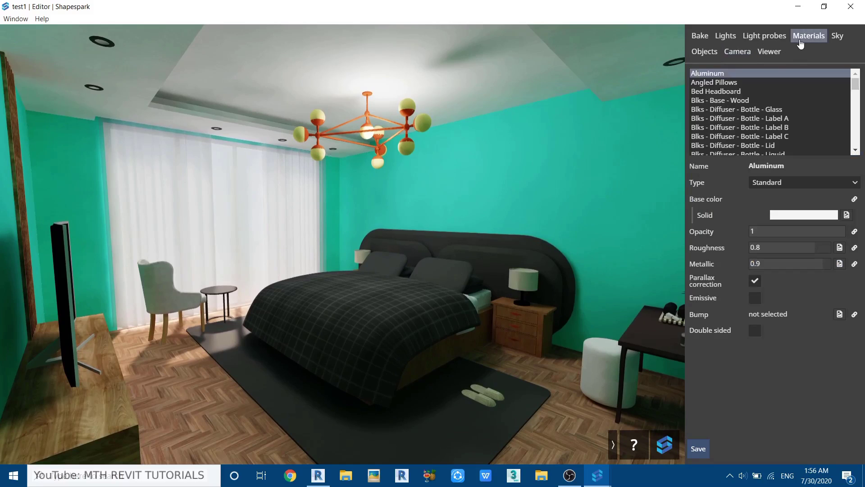
key("Up")
left_click_drag(380, 347, 383, 435)
scroll(368, 390, "down", 4)
left_click(383, 310)
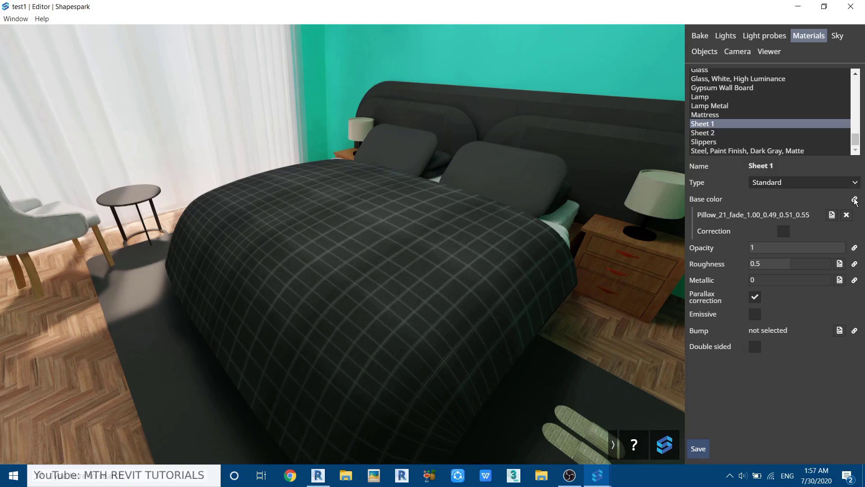
left_click(832, 215)
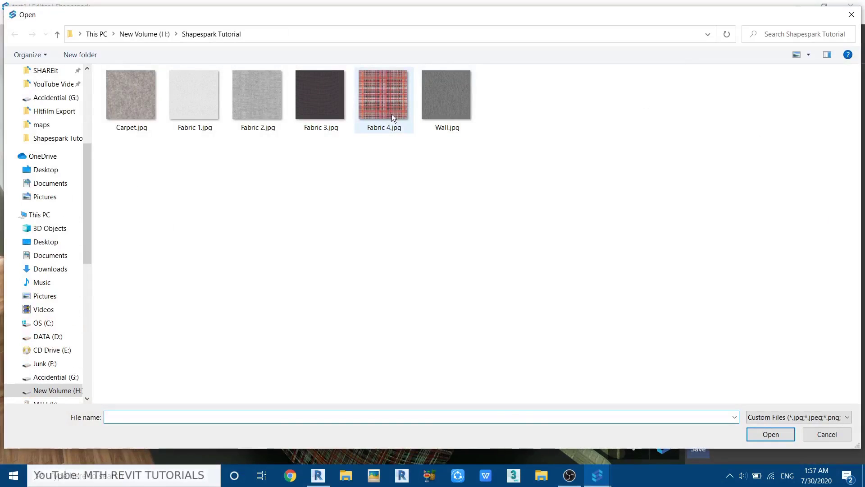
double_click(391, 114)
Step: Enable color correction on the Sheet 1 texture with a contrast of -0.07, and set the material's roughness to 0.2
key("w")
left_click_drag(368, 299, 394, 339)
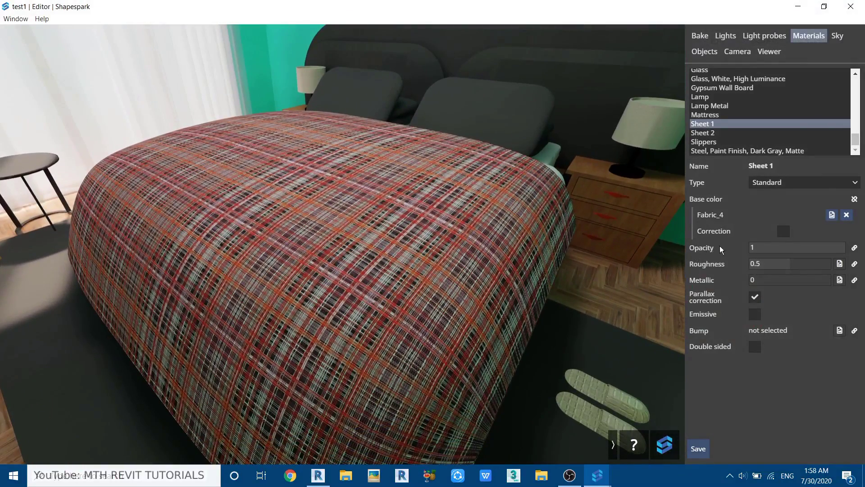
left_click(784, 231)
mouse_move(807, 250)
left_mouse_down()
mouse_move(796, 249)
mouse_move(810, 251)
left_mouse_up()
Step: Unlock the roughness of the parquet floor's Default New Material and lower it to 0.25
left_click_drag(183, 321, 188, 348)
scroll(227, 336, "up", 3)
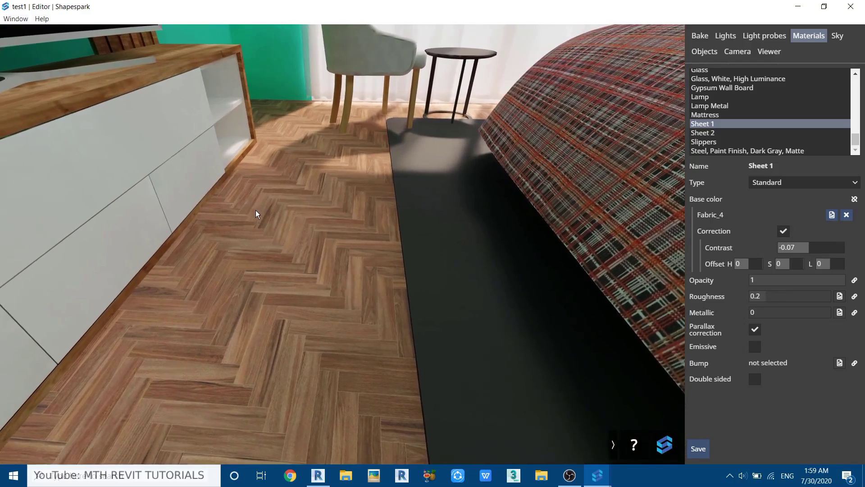
left_click(255, 210)
left_click_drag(283, 234, 351, 207)
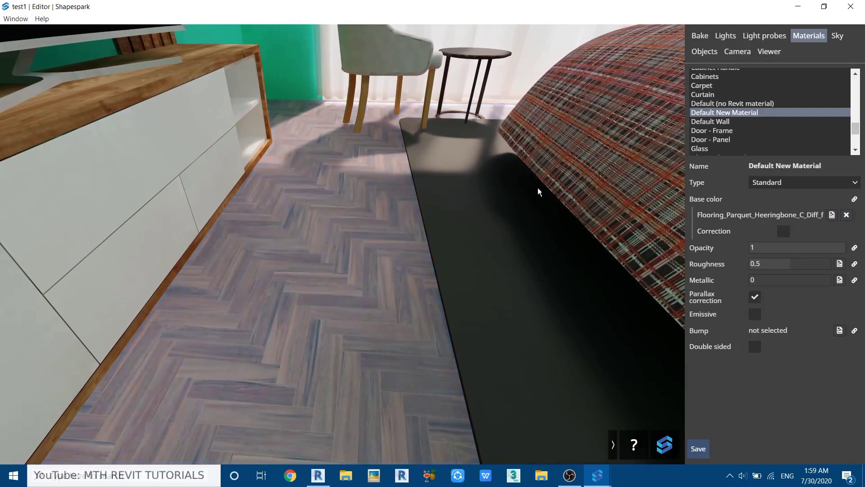
left_click(855, 264)
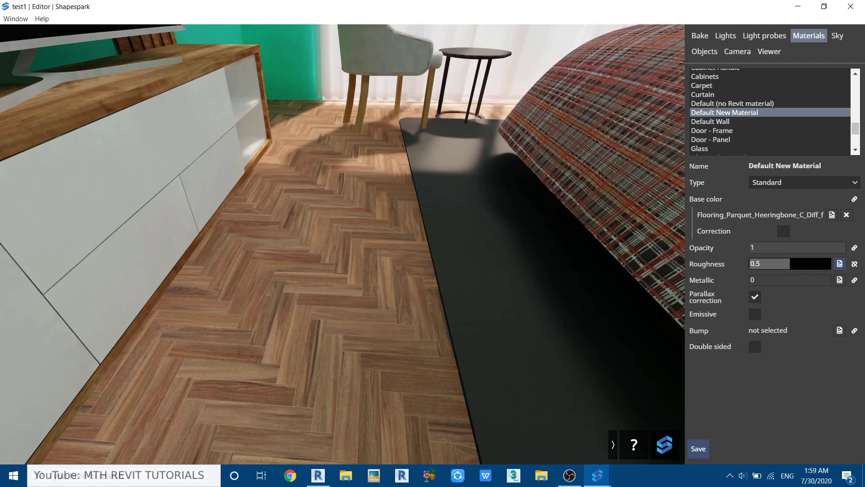
left_click_drag(790, 264, 769, 264)
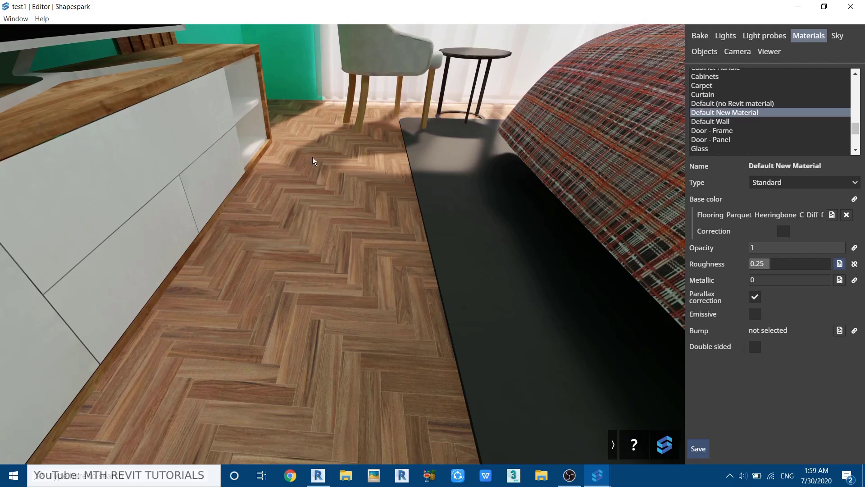
Step: Add a light probe in the middle of the bedroom, above the bed
left_click_drag(363, 248, 332, 290)
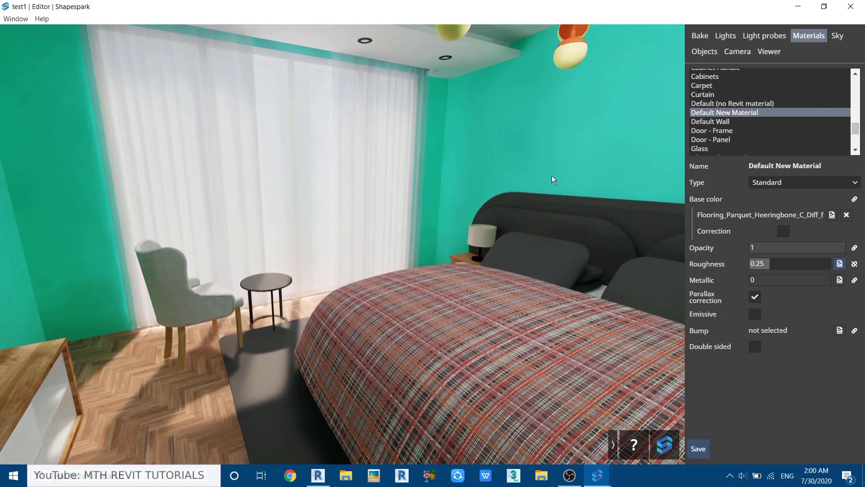
left_click(752, 35)
left_click_drag(397, 244, 329, 226)
key("Up")
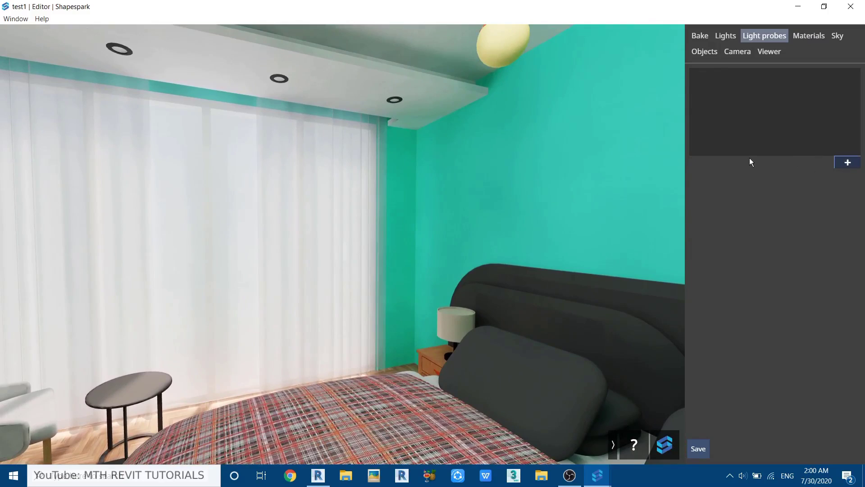
left_click(301, 210)
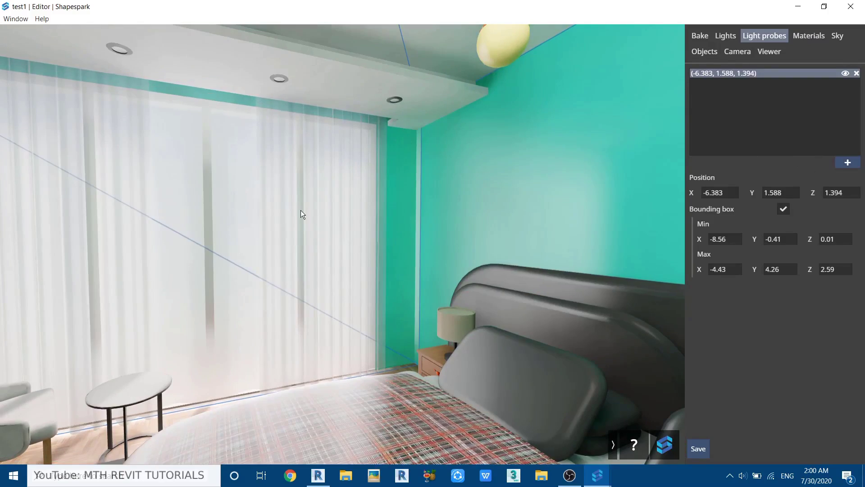
Step: Examine the light probe's reflections on the bedspread, carpet, walls and parquet floor from several viewpoints
key("Down")
key("Down")
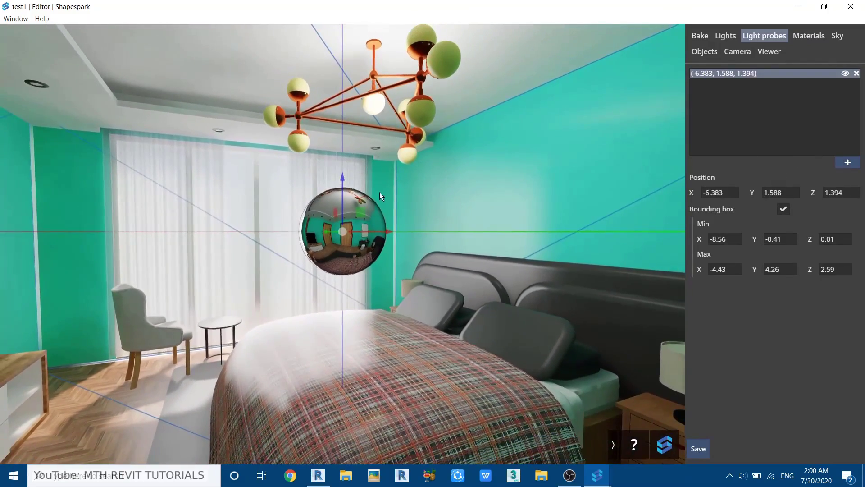
left_click_drag(258, 263, 301, 292)
key("Left")
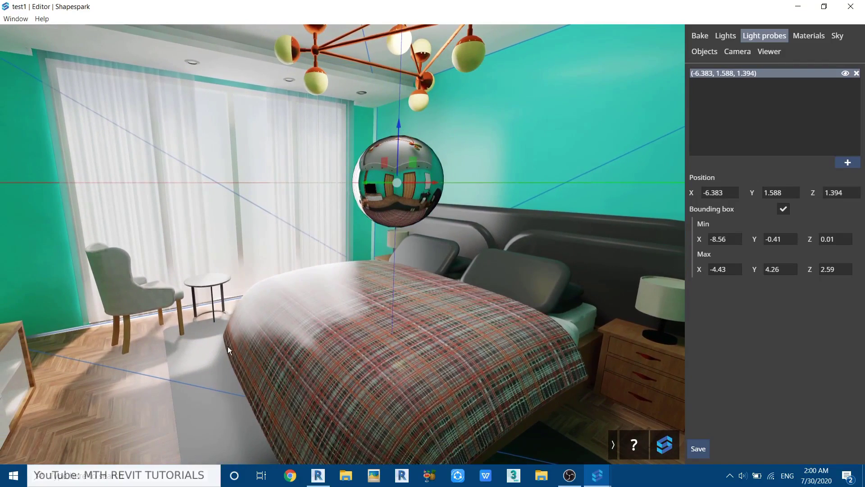
left_click_drag(317, 364, 389, 283)
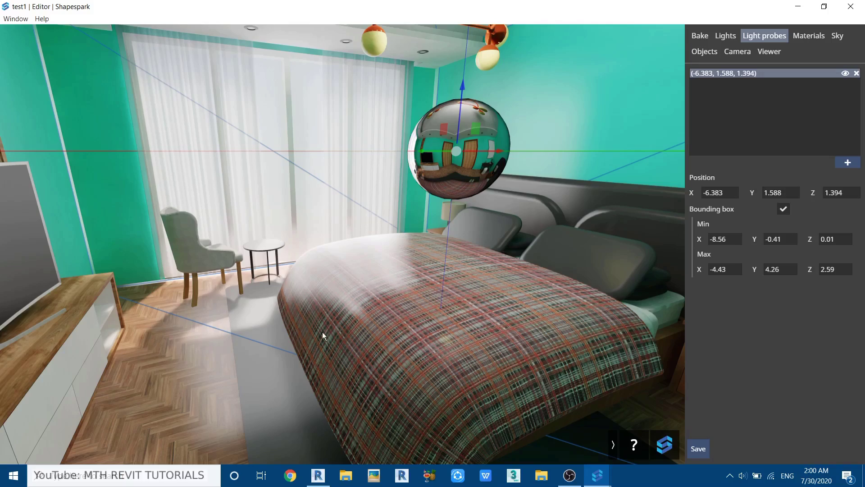
key("a")
key("w")
left_click_drag(227, 391, 212, 337)
key("q")
key("w")
left_click_drag(265, 353, 230, 344)
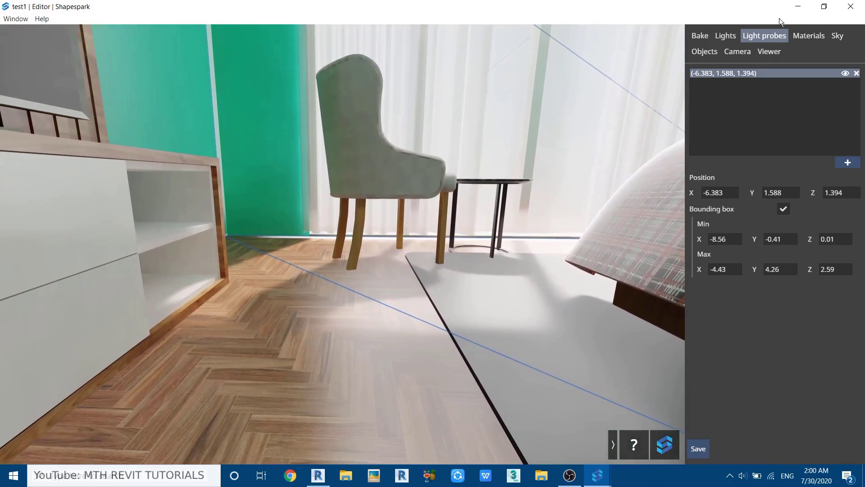
Step: Try several roughness levels on the parquet floor's Default New Material and set it to 0.2
left_click(808, 36)
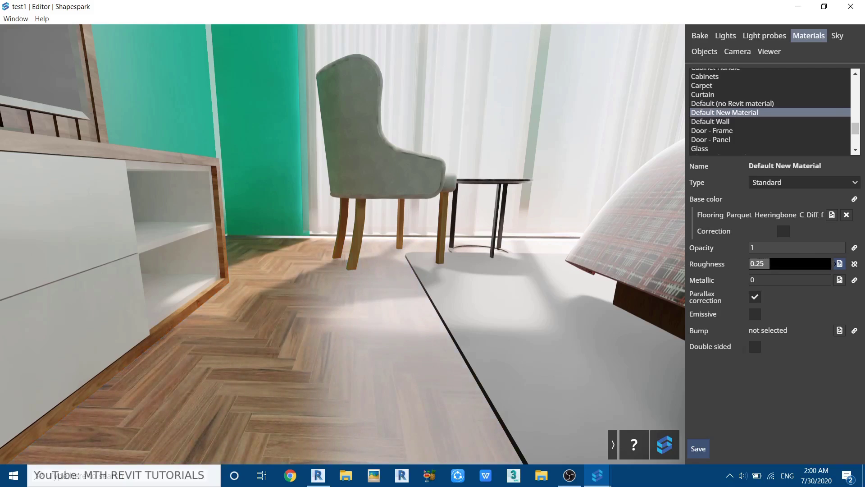
mouse_move(767, 265)
left_mouse_down()
mouse_move(741, 271)
mouse_move(769, 270)
left_mouse_up()
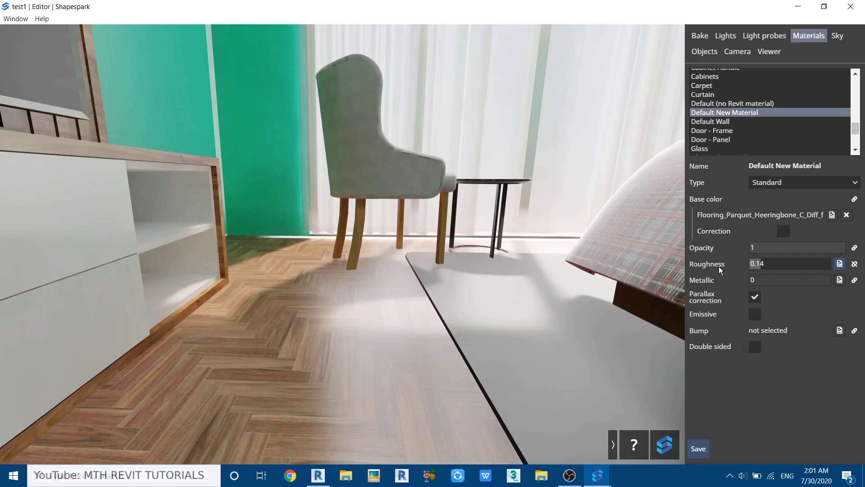
left_click_drag(758, 265, 748, 265)
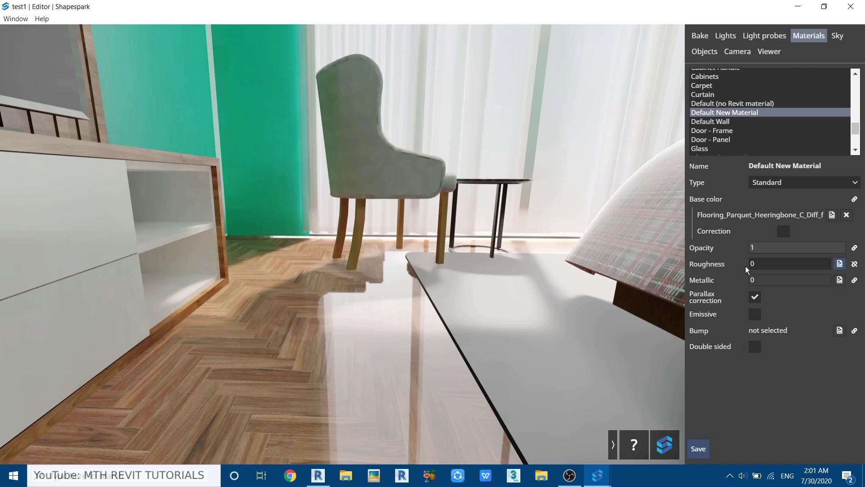
left_click_drag(750, 265, 760, 265)
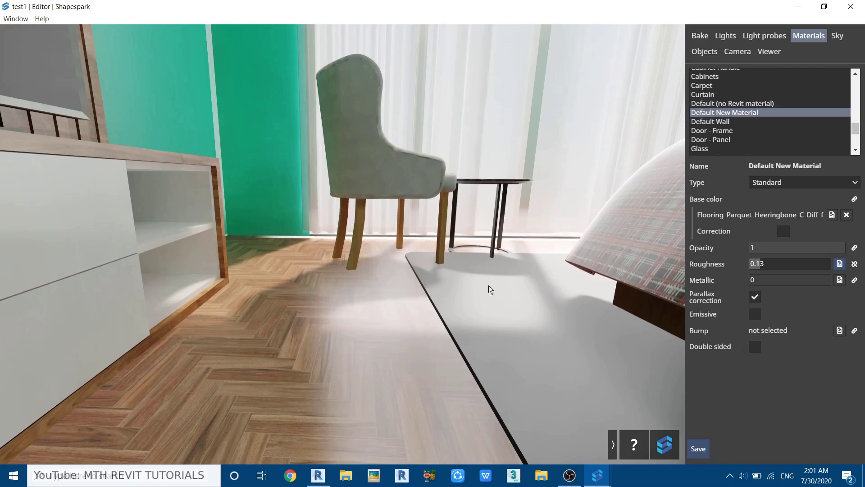
left_click_drag(760, 264, 781, 269)
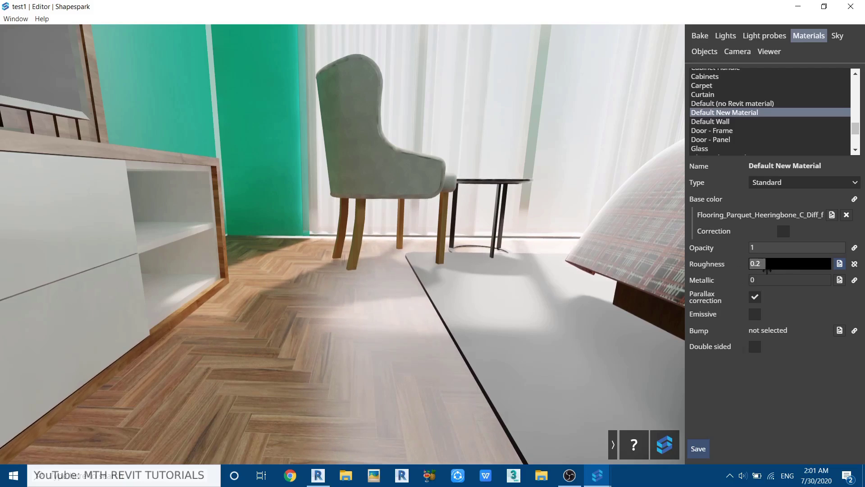
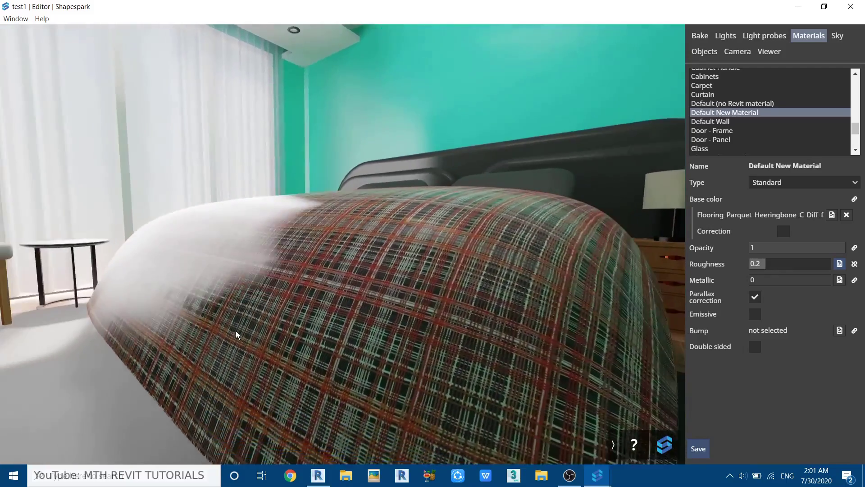
Step: Unlock the roughness of the bedspread's Sheet 1 material and raise it to 1
scroll(328, 275, "down", 3)
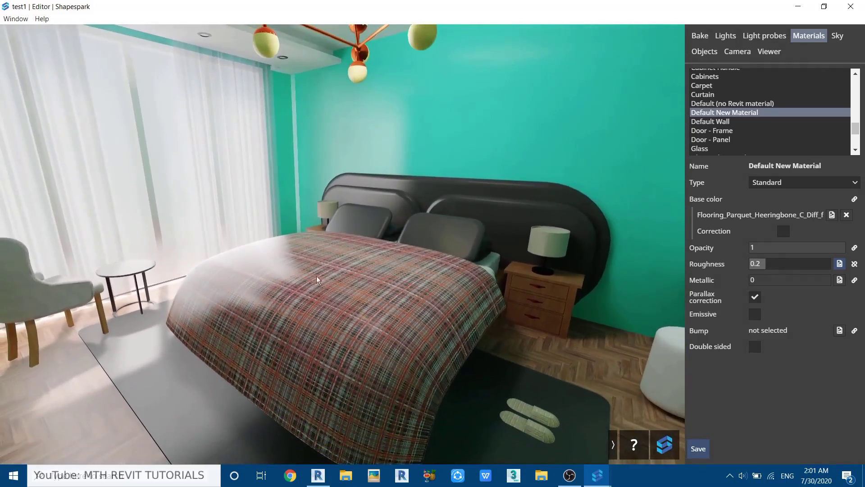
left_click(356, 275)
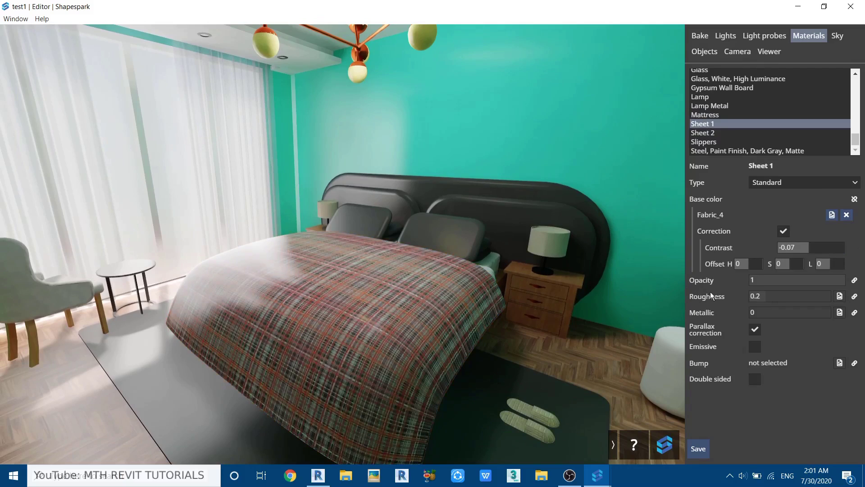
left_click(855, 296)
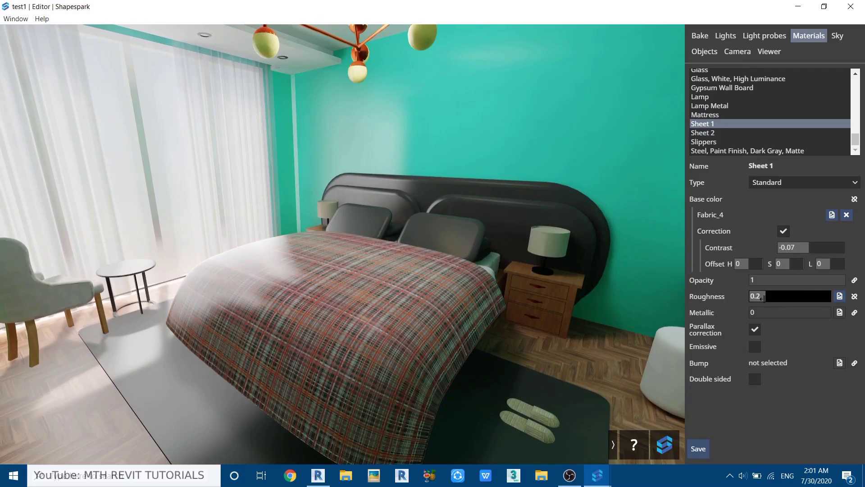
left_click_drag(765, 297, 846, 302)
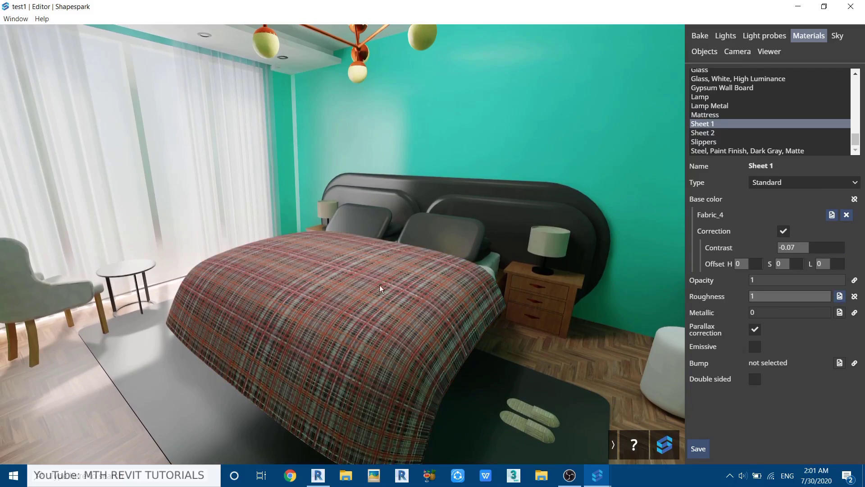
Step: Texture the Carpet material's base color with Carpet.jpg, color-corrected to a contrast of 0.17, and set its roughness to 1
left_click_drag(287, 311, 277, 369)
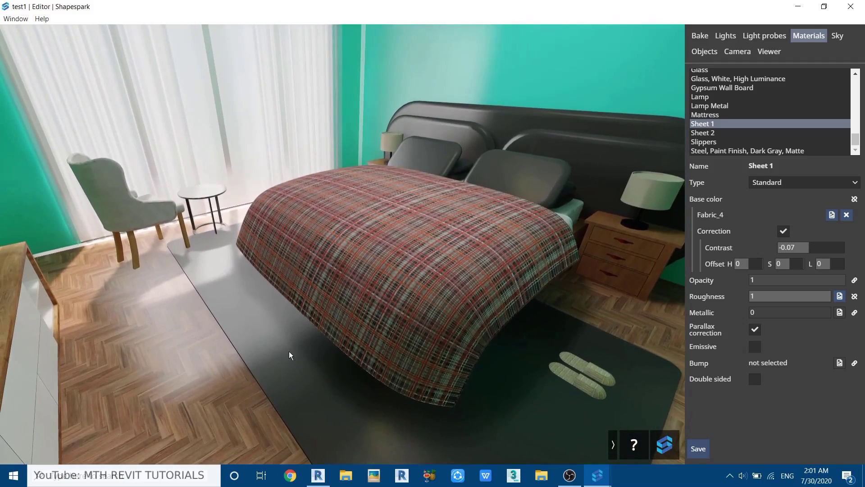
left_click(284, 332)
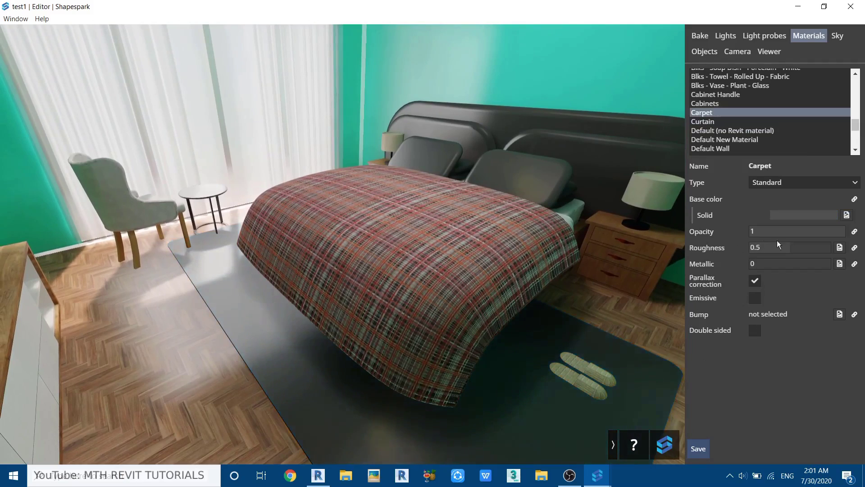
left_click(847, 215)
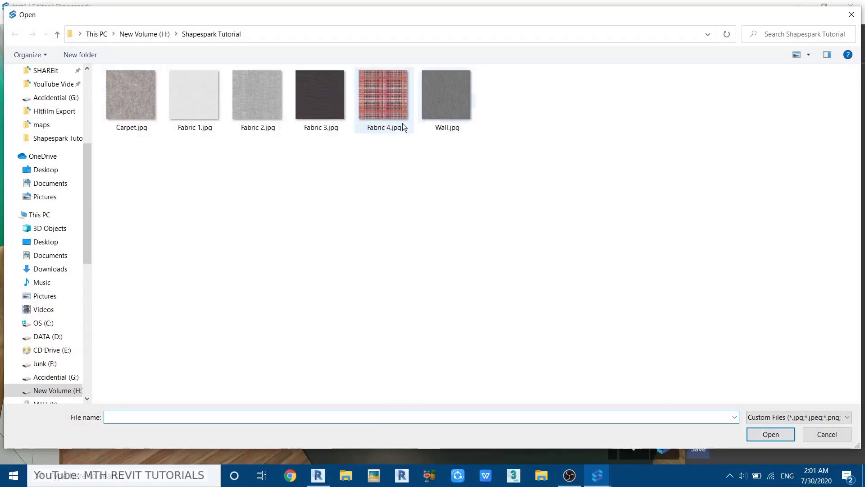
left_click(124, 111)
double_click(125, 113)
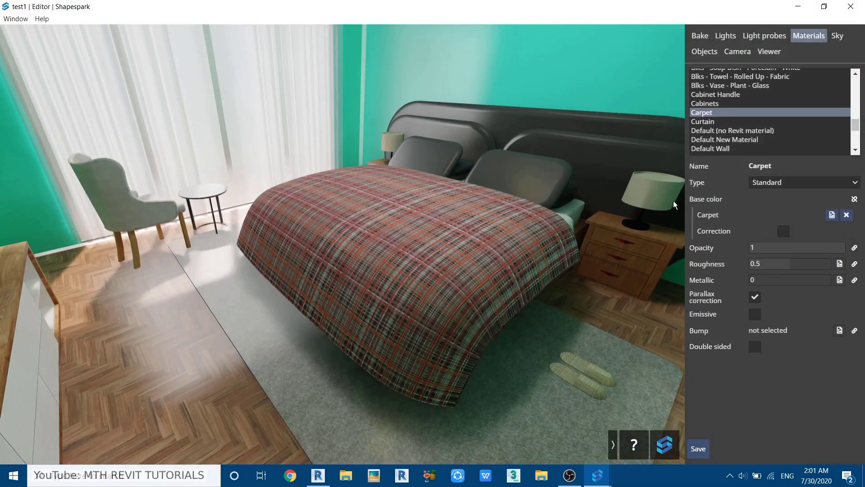
left_click(784, 231)
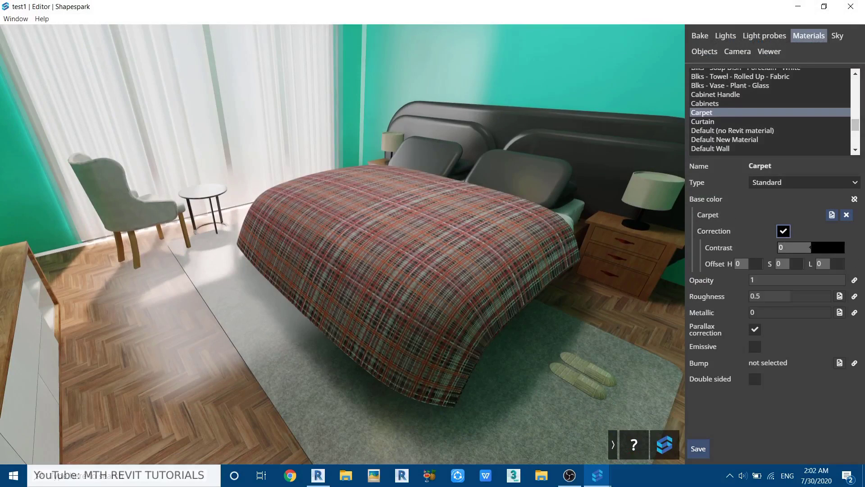
left_click_drag(807, 247, 813, 247)
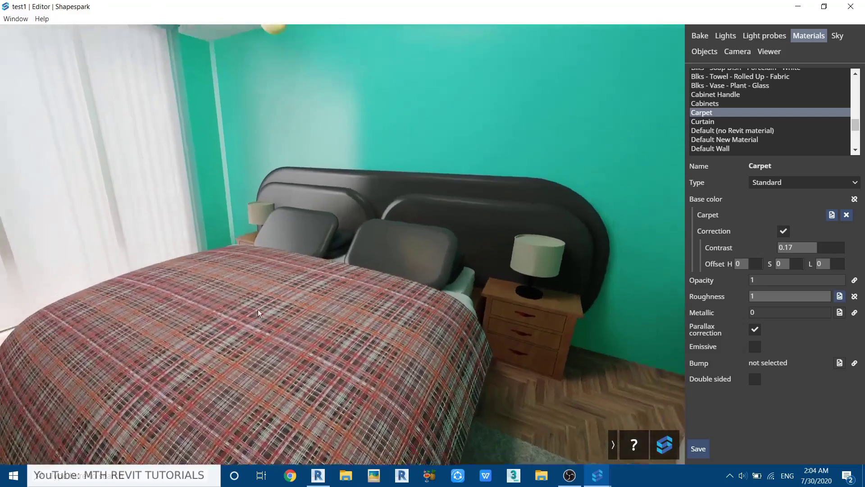
Step: Unlock the wall mirror's Blks - Mirror - Reflex - Silver material properties and set roughness to 0 and metallic to 1
left_click_drag(258, 310, 361, 151)
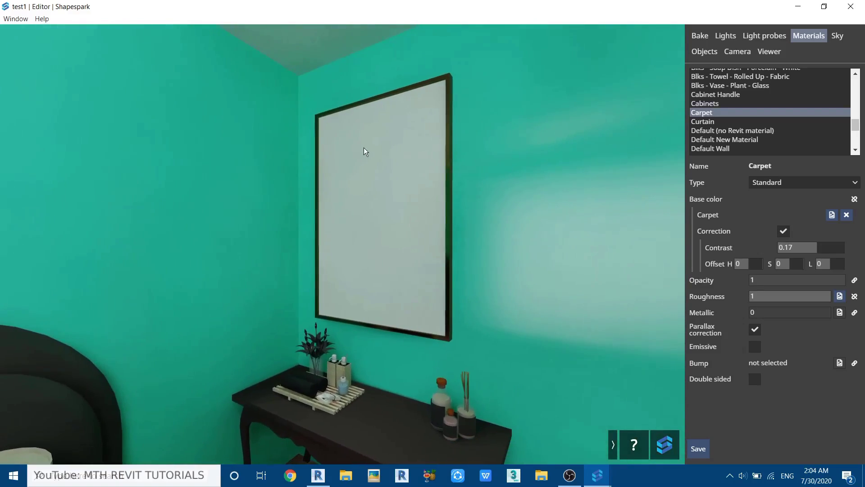
left_click_drag(341, 244, 426, 266)
key("w")
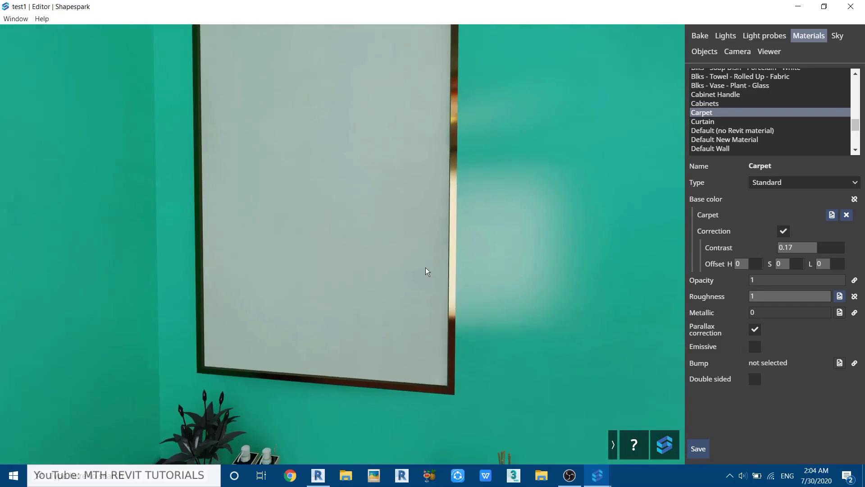
left_click_drag(306, 254, 305, 191)
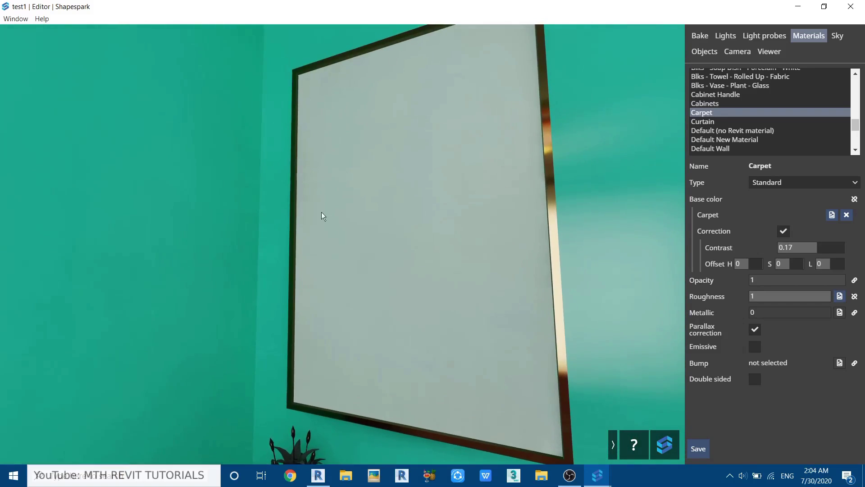
key("s")
left_click_drag(310, 274, 214, 340)
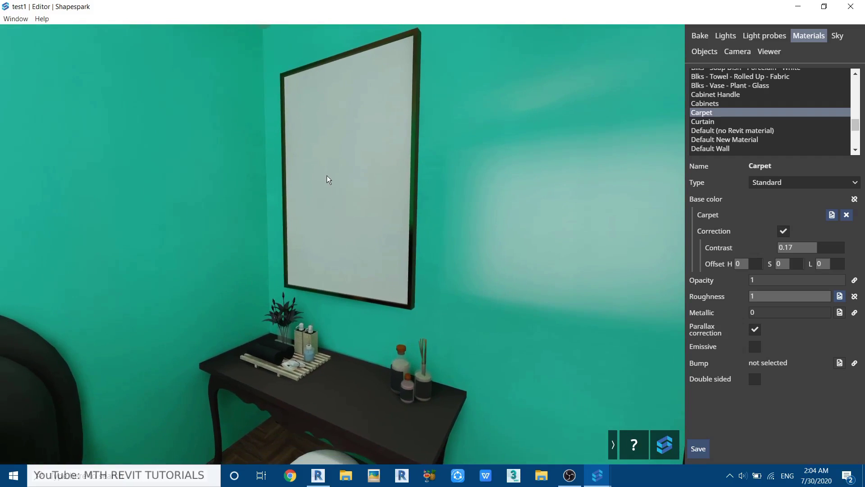
left_click(339, 155)
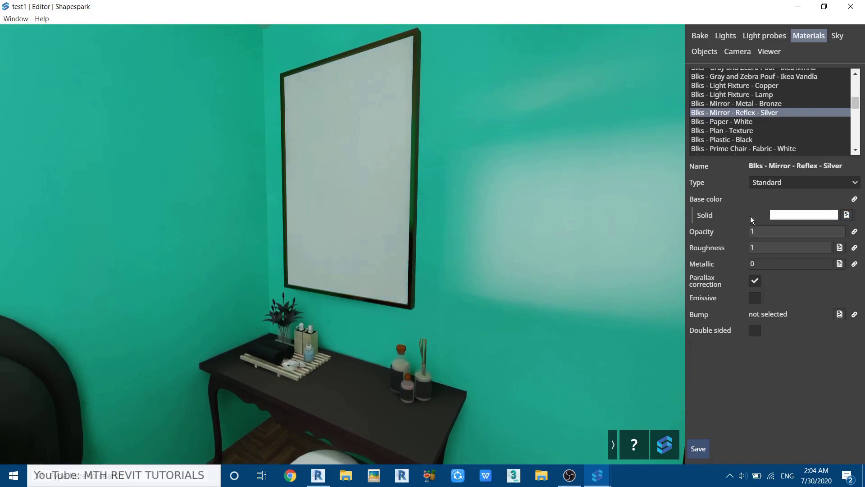
left_click(854, 249)
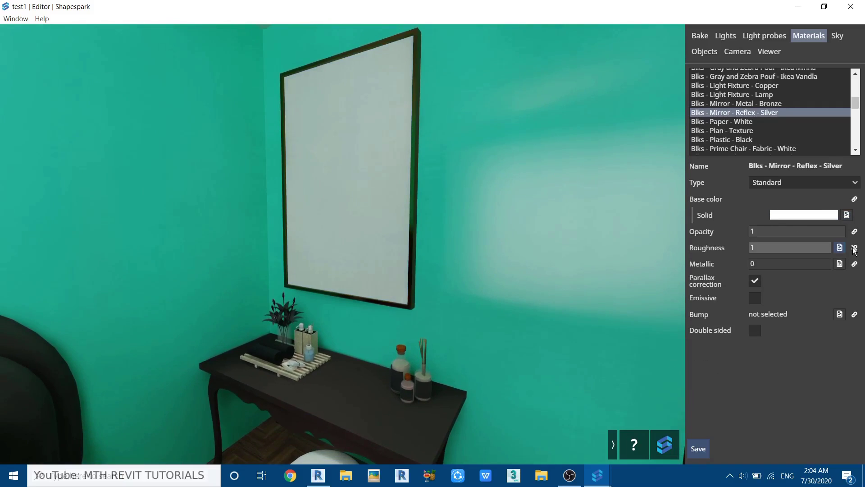
left_click_drag(827, 248, 718, 258)
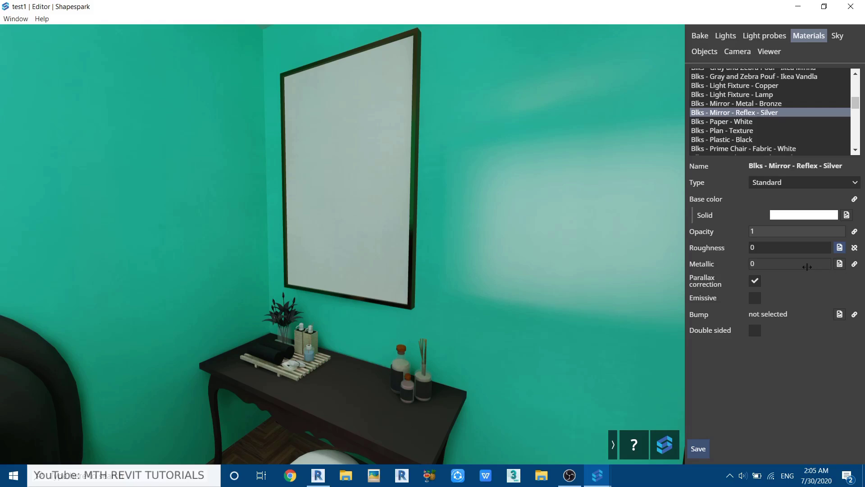
left_click(855, 265)
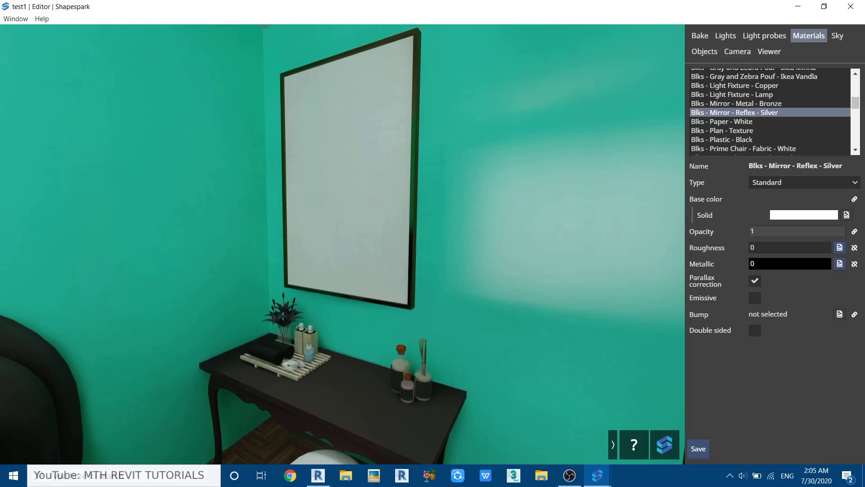
left_click_drag(752, 263, 831, 264)
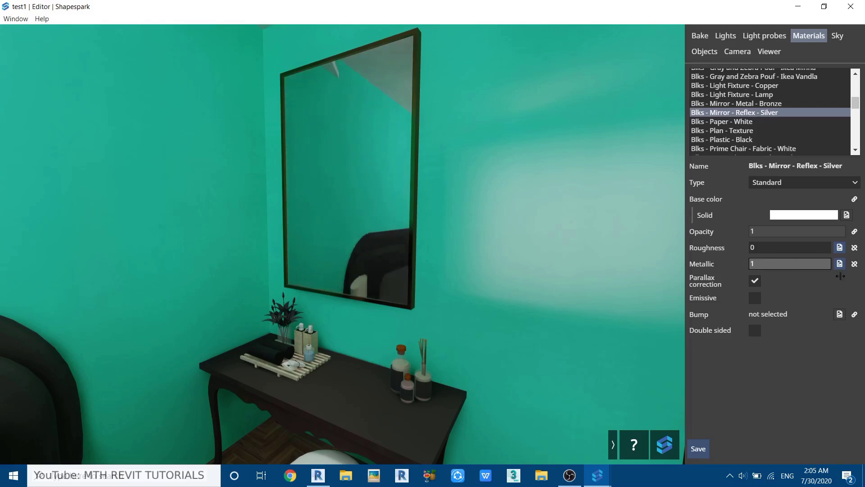
Step: Unlock the roughness of the dressing table's Blks - Sideboard - Sticker - Pink material and lower it
key("a")
left_click_drag(364, 217, 328, 203)
key("d")
key("s")
key("s")
left_click_drag(416, 180, 390, 293)
key("w")
key("d")
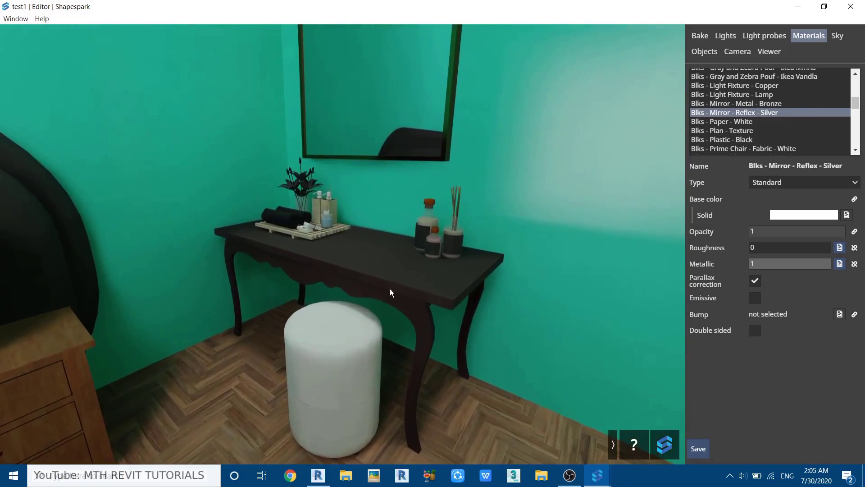
left_click(390, 278)
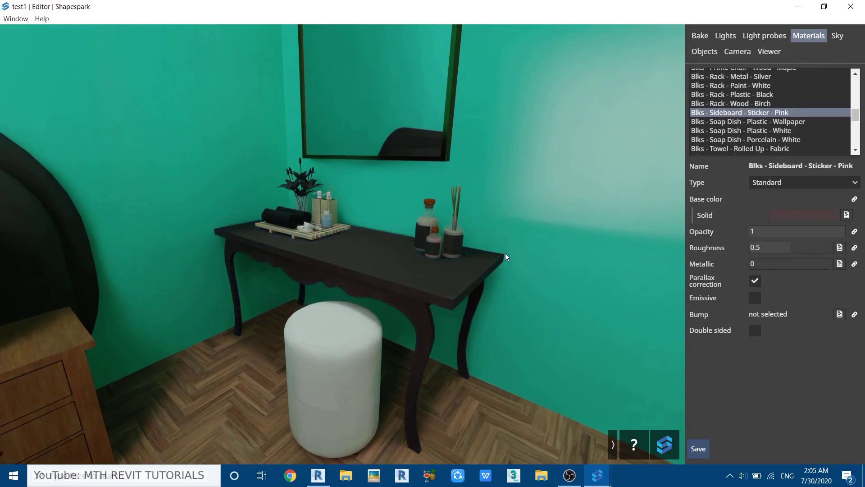
left_click(855, 247)
left_click_drag(783, 247, 739, 248)
Step: Unlock the base color of the Door - Panel material and change it to a muted pinkish-brown solid color
left_click_drag(353, 253, 347, 291)
left_click_drag(383, 348, 230, 291)
key("Down")
left_click(338, 285)
key("Up")
left_click(284, 288)
left_click(395, 344)
left_click(857, 209)
left_click(807, 224)
left_click_drag(745, 228, 736, 234)
left_click(780, 291)
left_click_drag(432, 316, 295, 318)
key("Down")
left_click(349, 282)
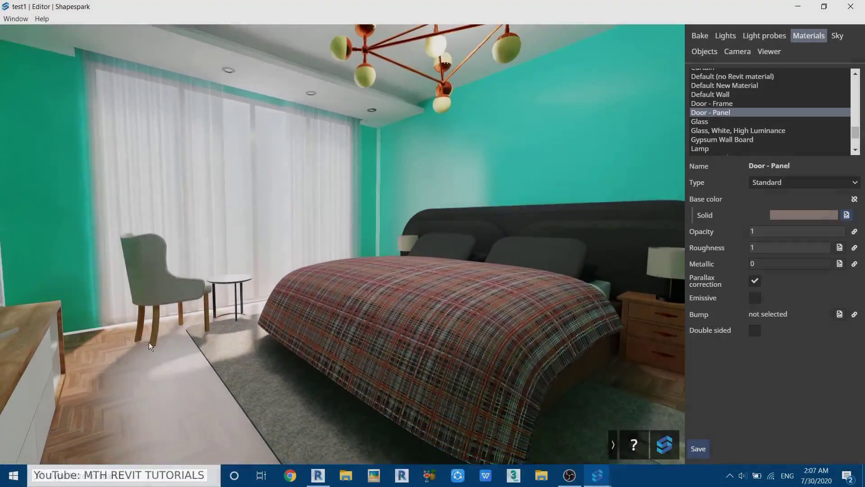
Step: Make the chandelier's Blks - Light Fixture - Lamp material emissive with a strength of 67
key("Down")
left_click_drag(148, 342, 169, 315)
key("Up")
key("Down")
left_click_drag(294, 256, 333, 145)
key("Up")
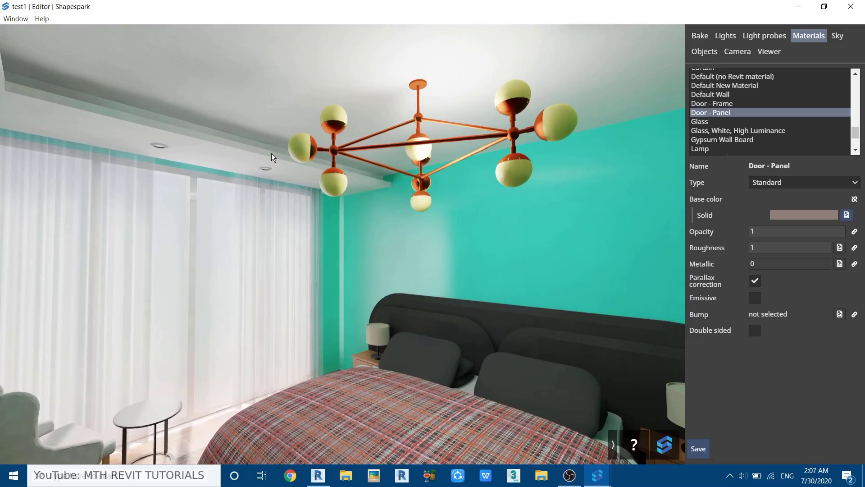
left_click(335, 180)
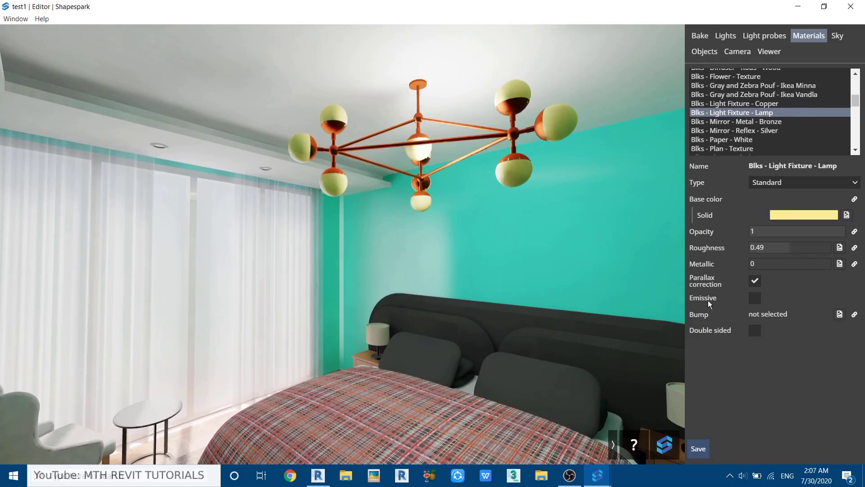
left_click(750, 302)
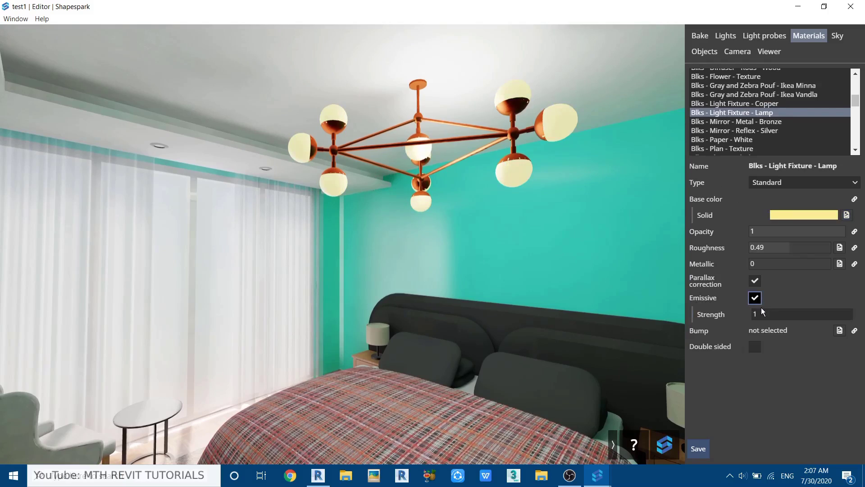
left_click_drag(803, 314, 832, 314)
left_click_drag(523, 263, 467, 194)
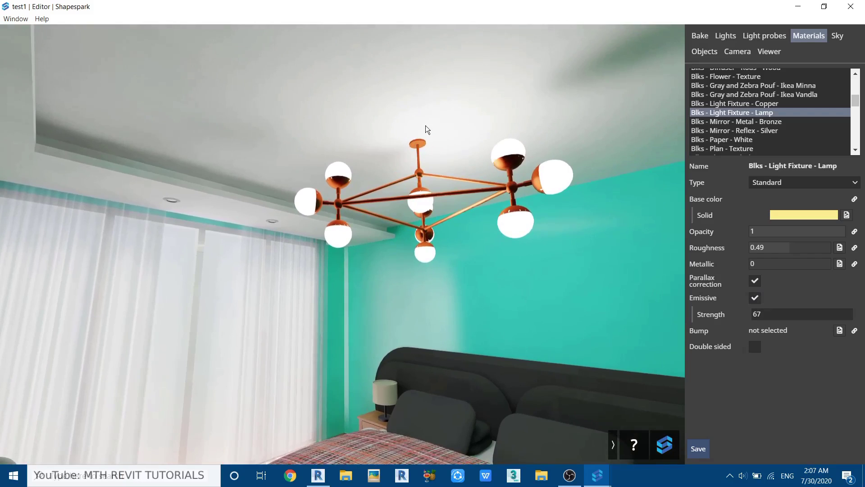
Step: Set the strength of the Unico point light at the chandelier to 0
left_click(728, 37)
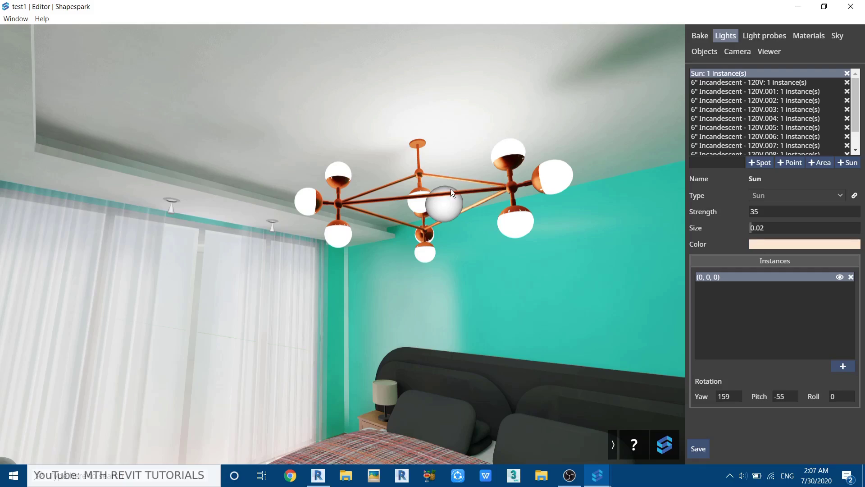
left_click(445, 206)
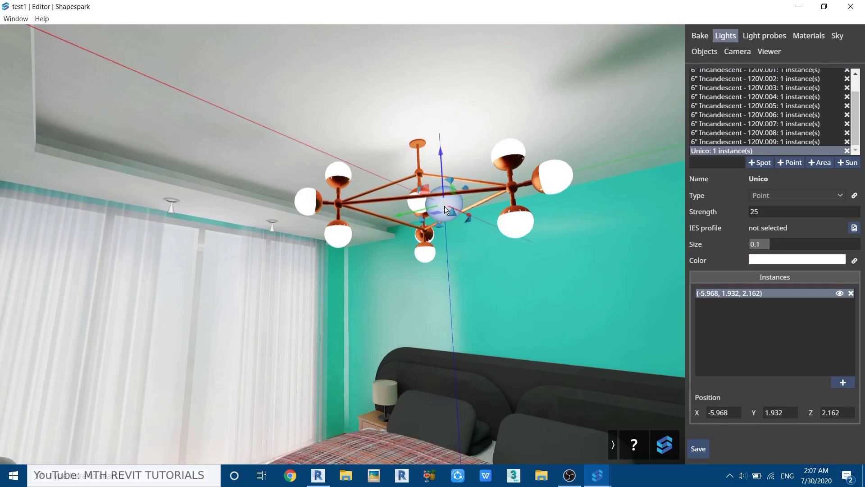
left_click(766, 212)
type("22")
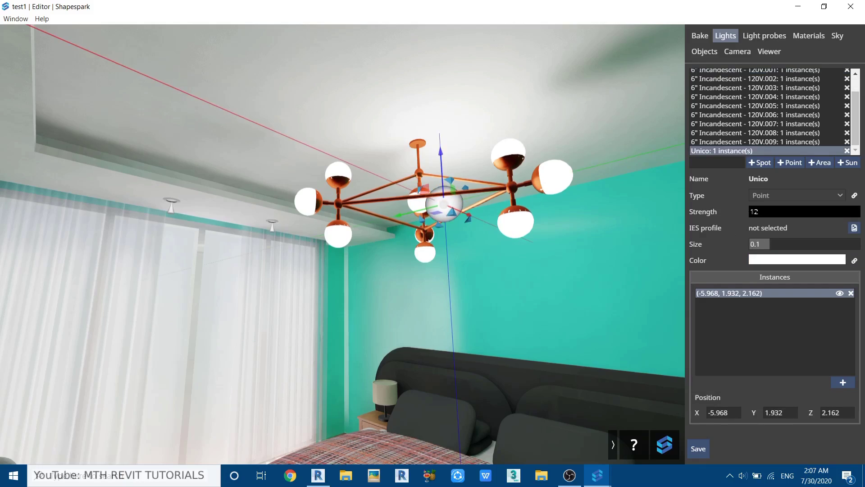
left_click_drag(753, 211, 743, 213)
scroll(440, 230, "down", 5)
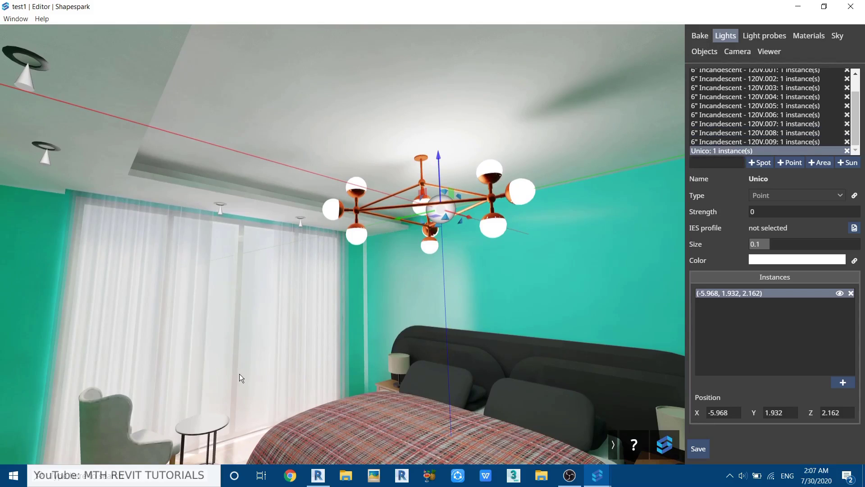
scroll(281, 320, "up", 3)
scroll(283, 325, "up", 2)
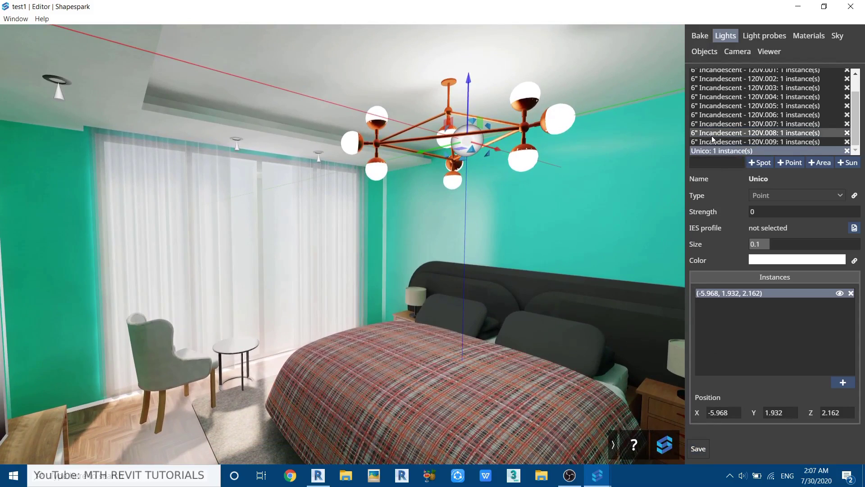
Step: Make the ceiling downlights' Glass, White, High Luminance material emissive with a strength of 41
left_click(700, 36)
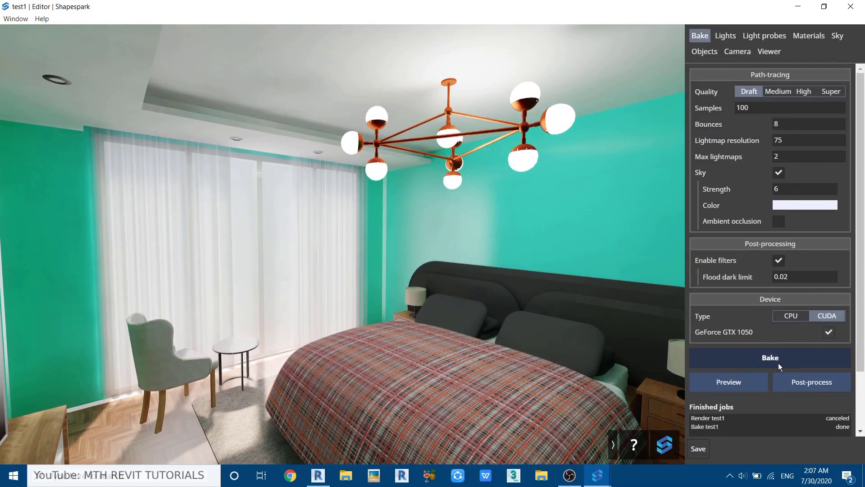
left_click_drag(429, 203, 278, 92)
key("w")
key("e")
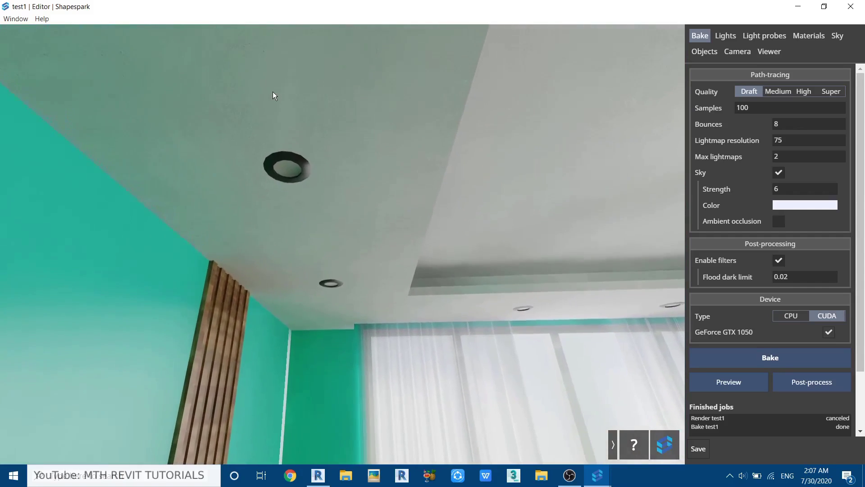
left_click_drag(281, 220, 262, 143)
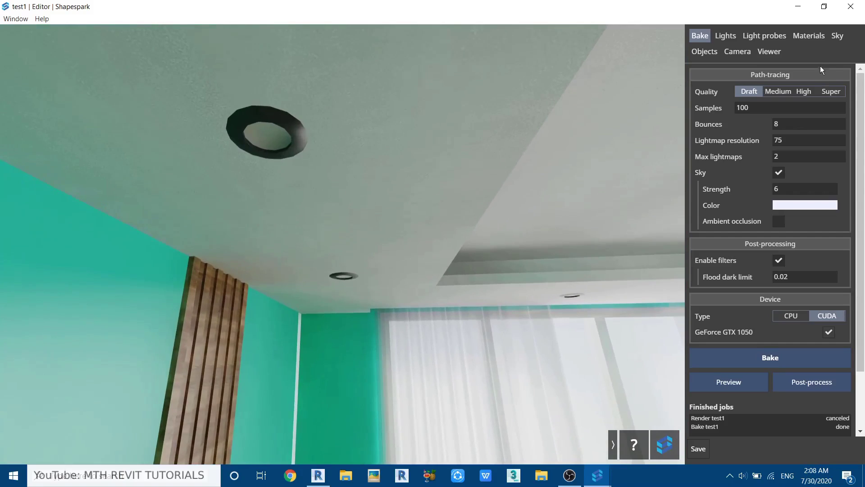
left_click(805, 40)
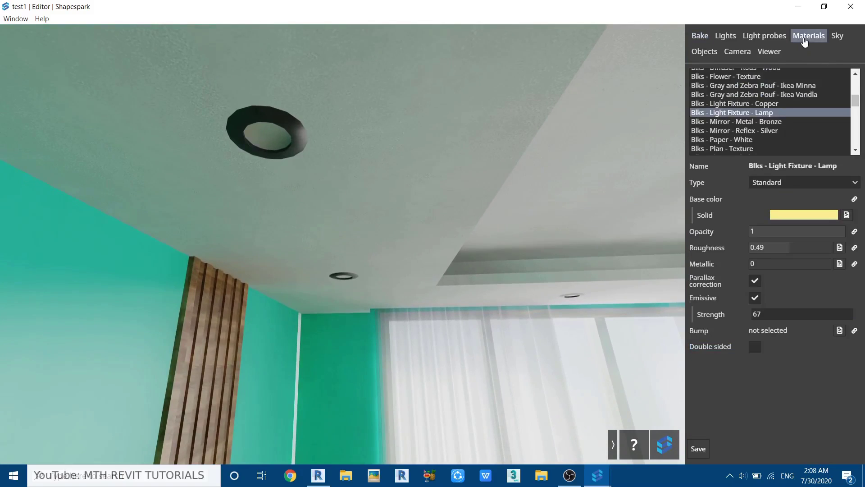
left_click(268, 142)
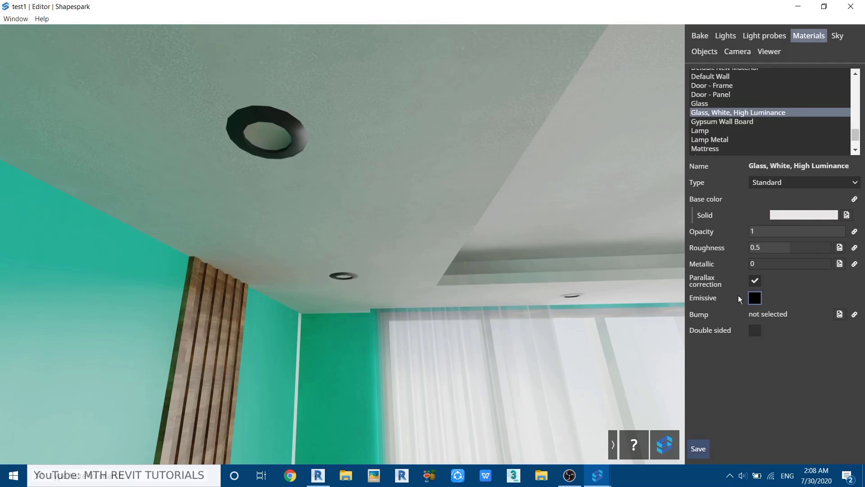
left_click(755, 298)
left_click_drag(770, 316, 788, 316)
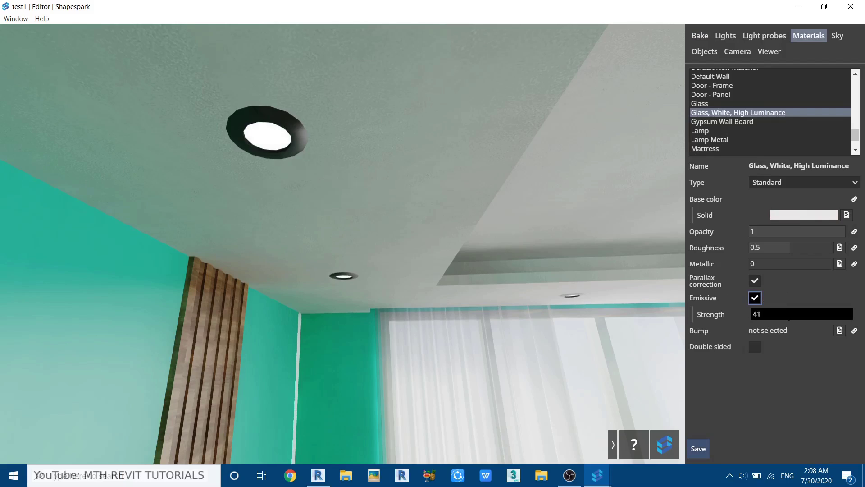
Step: Unlock roughness and metallic of the downlight rings' Default (no Revit material) material, setting roughness to 0 and metallic to 1
left_click(287, 120)
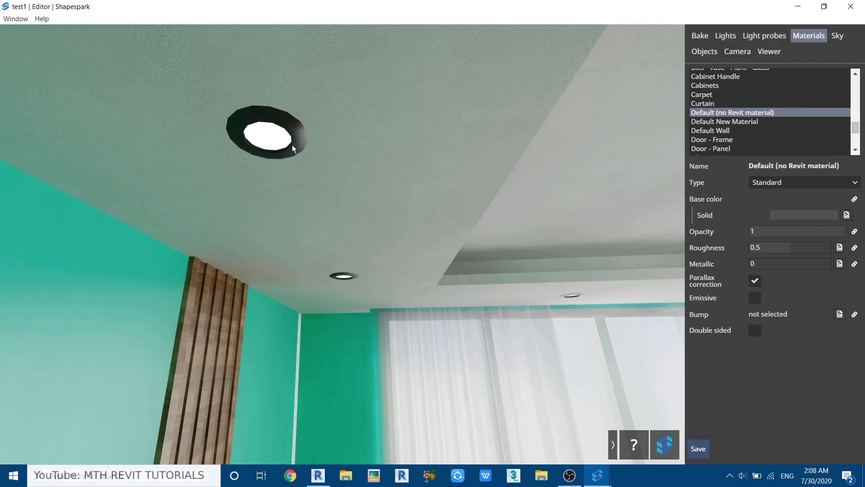
left_click(855, 248)
left_click_drag(788, 248, 707, 251)
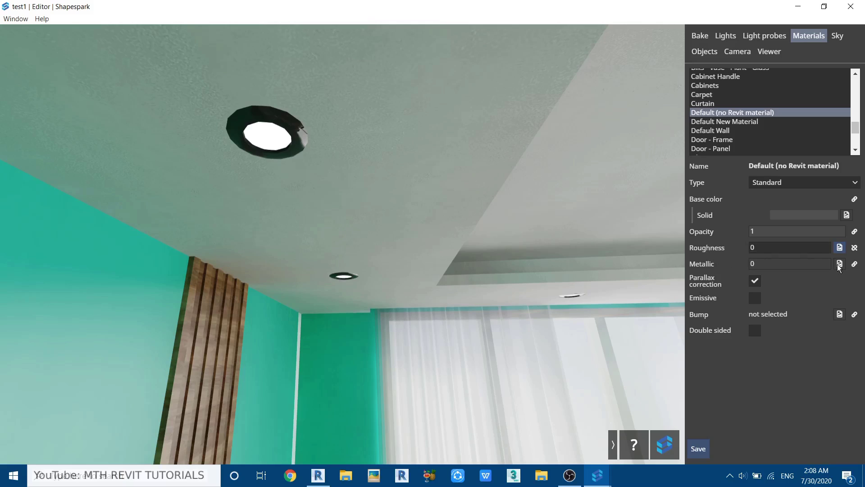
left_click(854, 265)
left_click_drag(779, 265, 846, 271)
left_click_drag(427, 262, 476, 333)
scroll(425, 388, "up", 3)
scroll(425, 389, "down", 5)
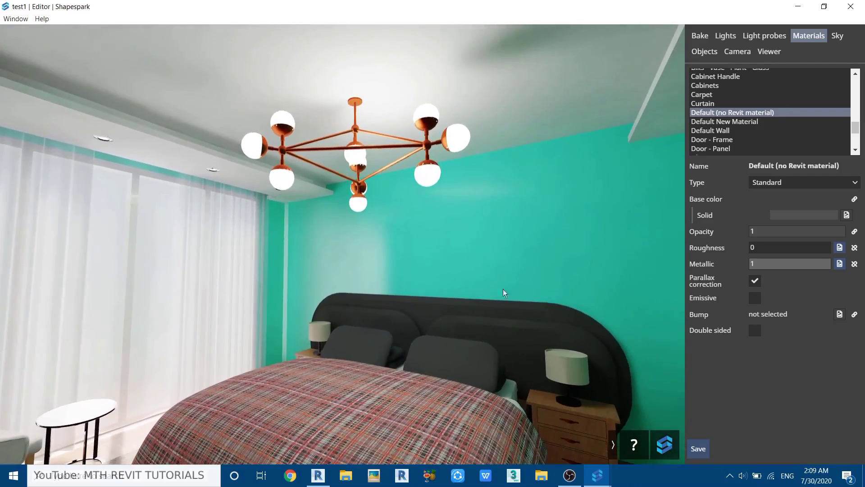
Step: Texture the Default Wall material's base color with Wall.jpg and set its roughness to 1
left_click(440, 246)
left_click(847, 215)
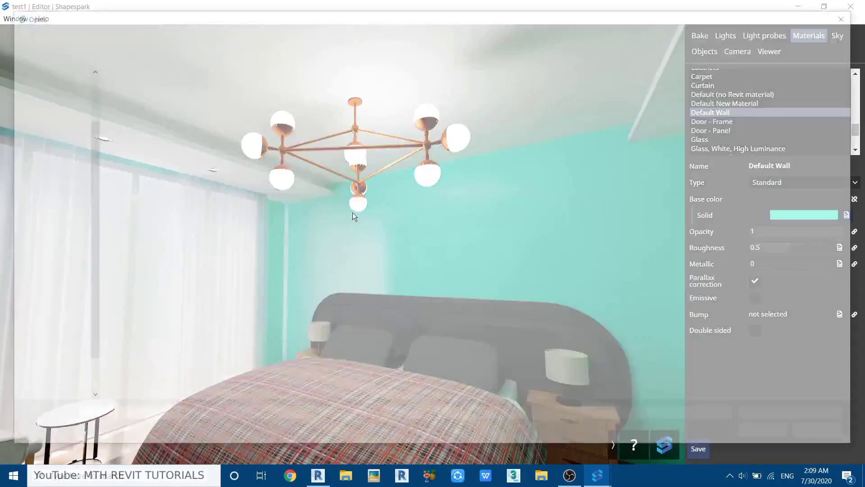
double_click(450, 119)
left_click_drag(492, 236, 312, 344)
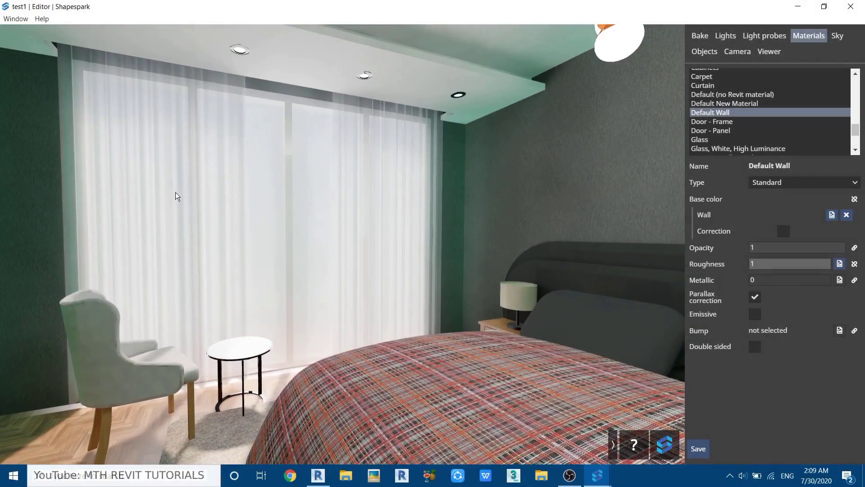
Step: Load 9.hdr as the sky texture and set its rotation to 78
left_click(837, 36)
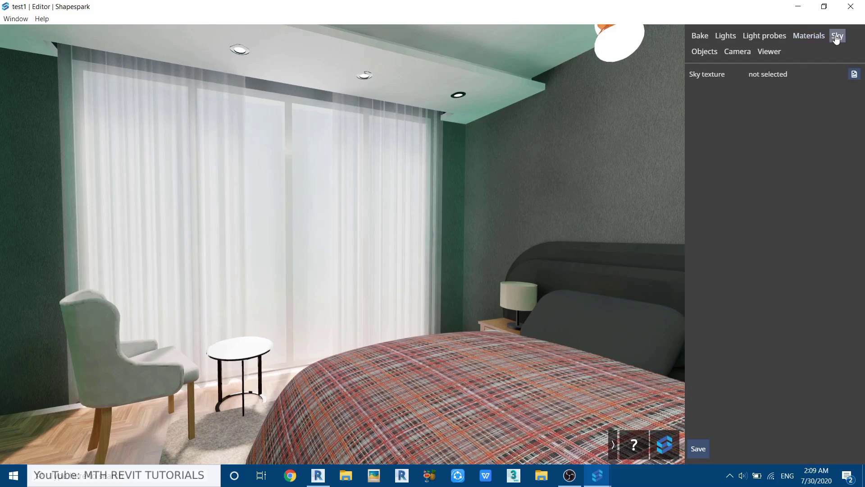
left_click(854, 74)
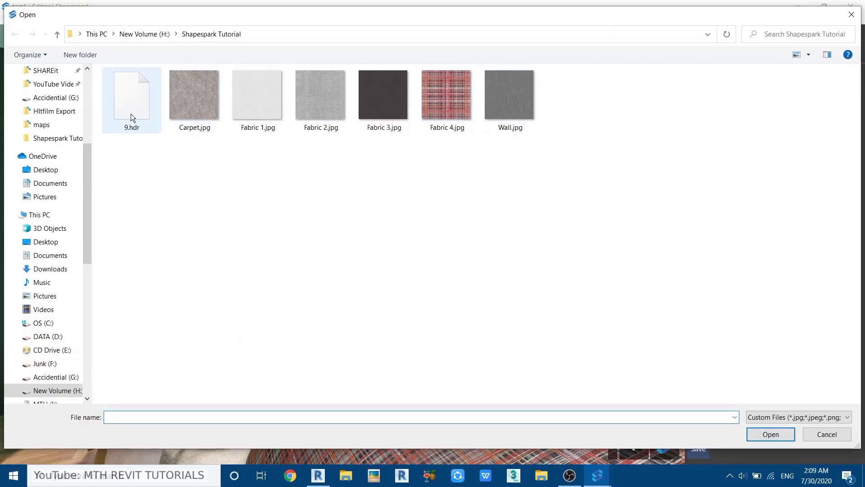
left_click(131, 112)
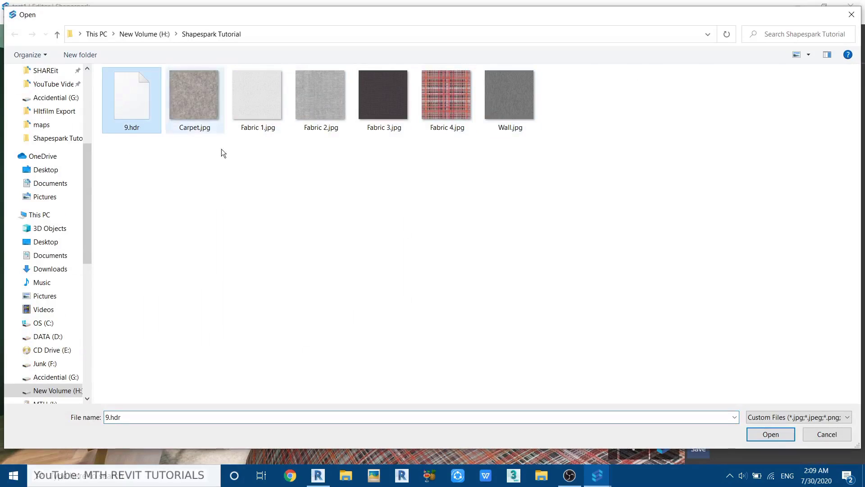
left_click(773, 438)
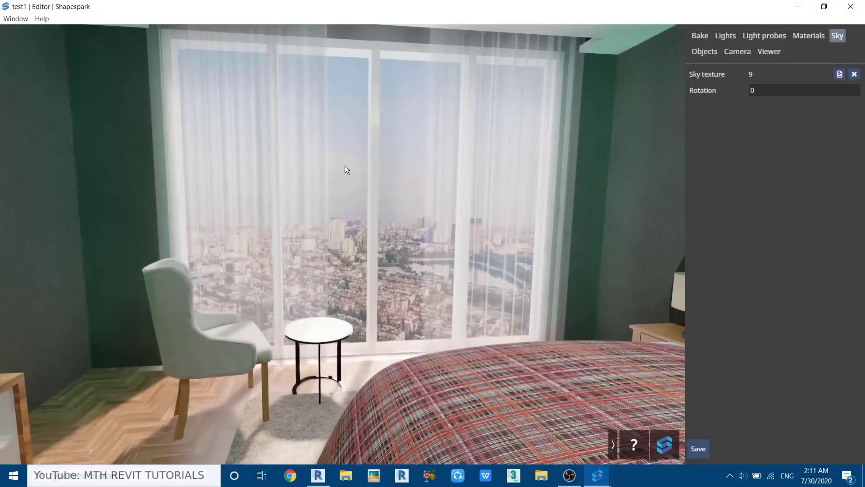
left_click_drag(345, 166, 306, 246)
key("s")
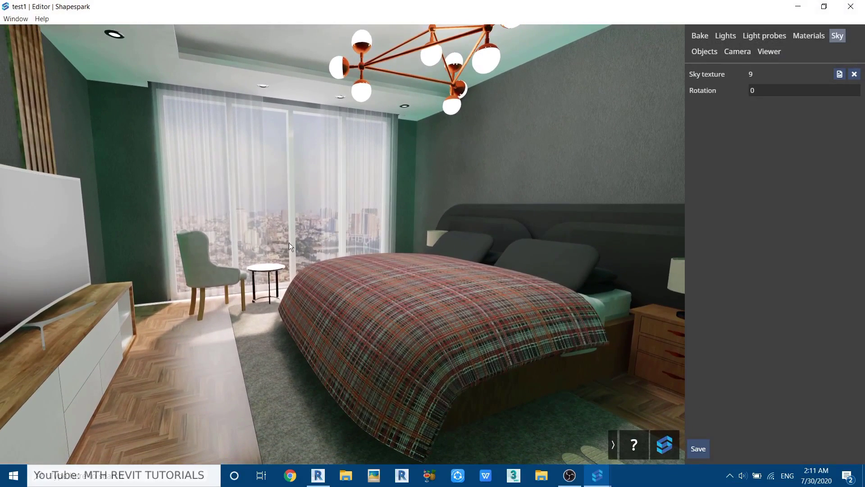
left_click_drag(766, 90, 803, 99)
left_click_drag(307, 263, 372, 264)
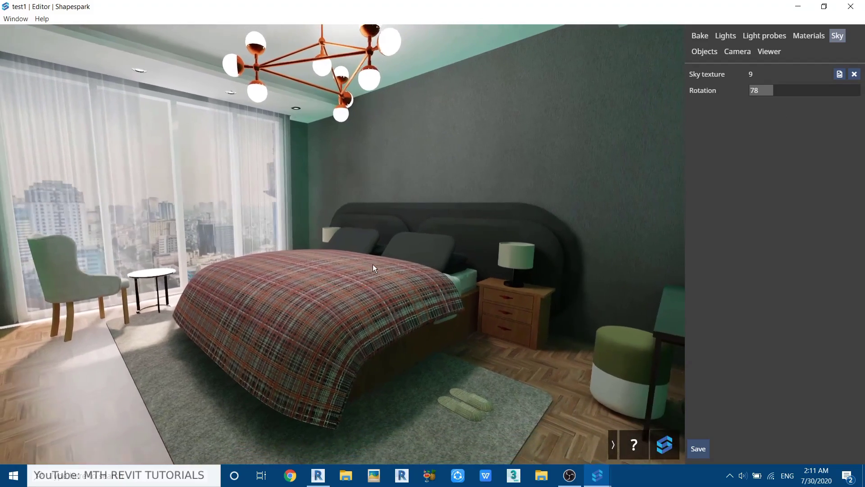
left_click_drag(235, 241, 214, 251)
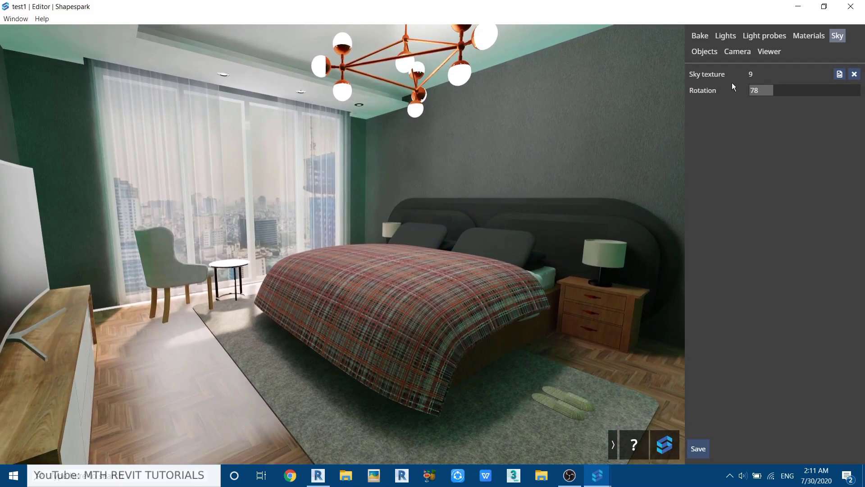
Step: Add a walk view named view1 showing the bed, window and dressing table from across the room, and save the scene
left_click(775, 56)
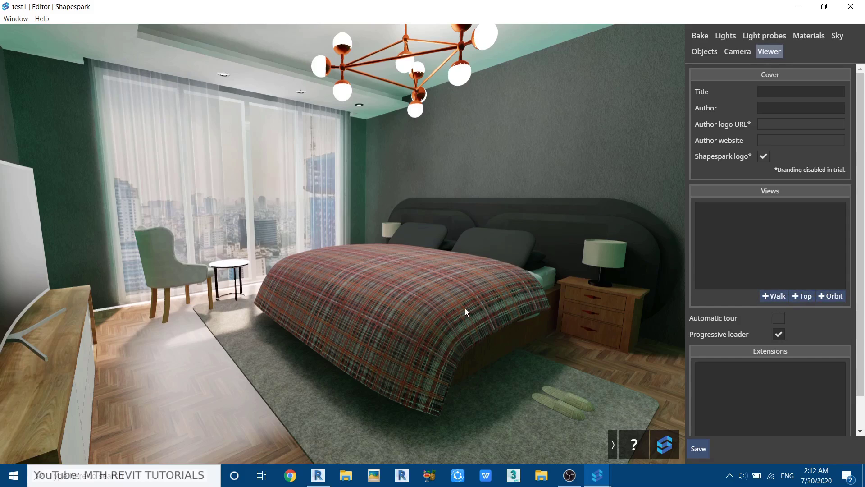
key("Down")
left_click_drag(342, 310, 318, 295)
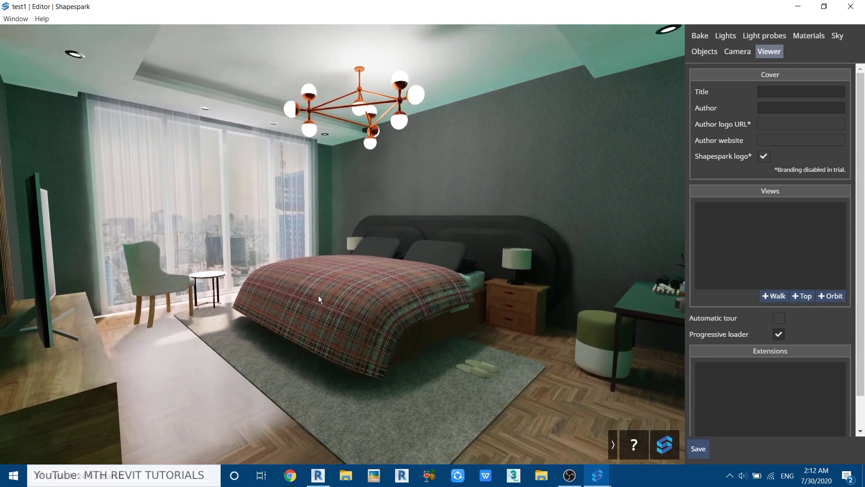
left_click(774, 296)
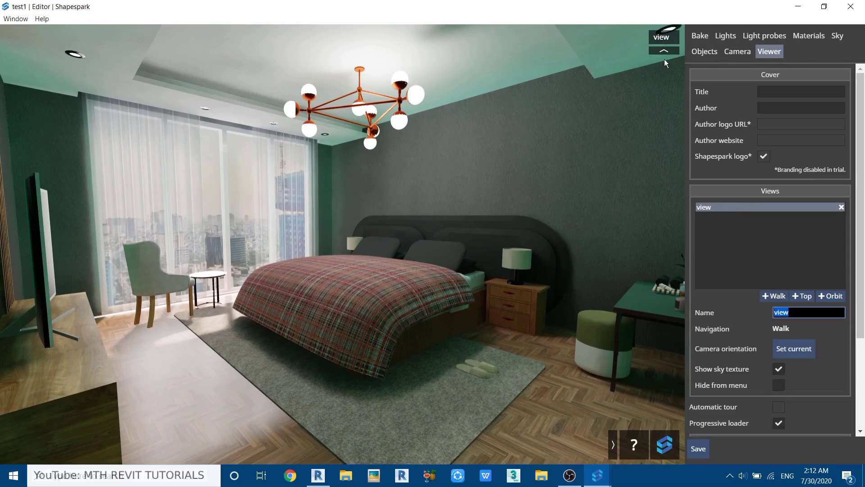
left_click(789, 312)
left_click(700, 449)
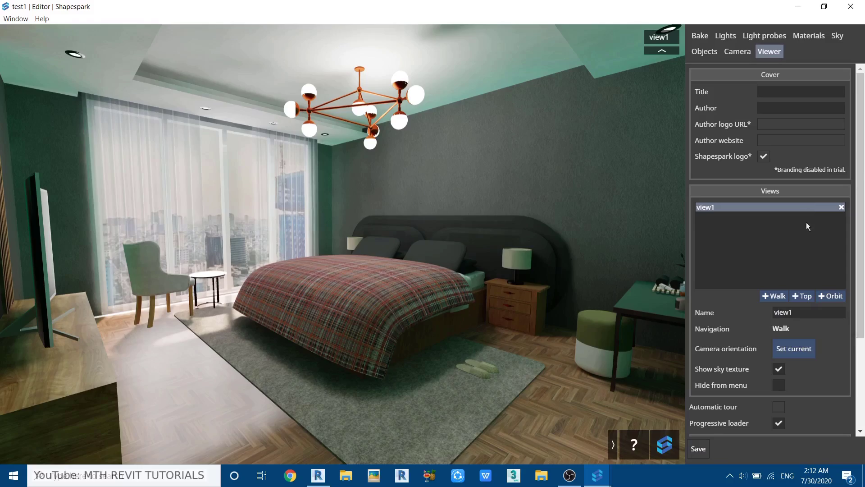
Step: Add a second walk view named view2, looking from the bedside across the bed towards the doors and TV
left_click_drag(307, 287, 640, 336)
key("w")
scroll(240, 294, "up", 8)
left_click_drag(410, 342, 236, 334)
scroll(256, 340, "down", 3)
scroll(236, 335, "down", 2)
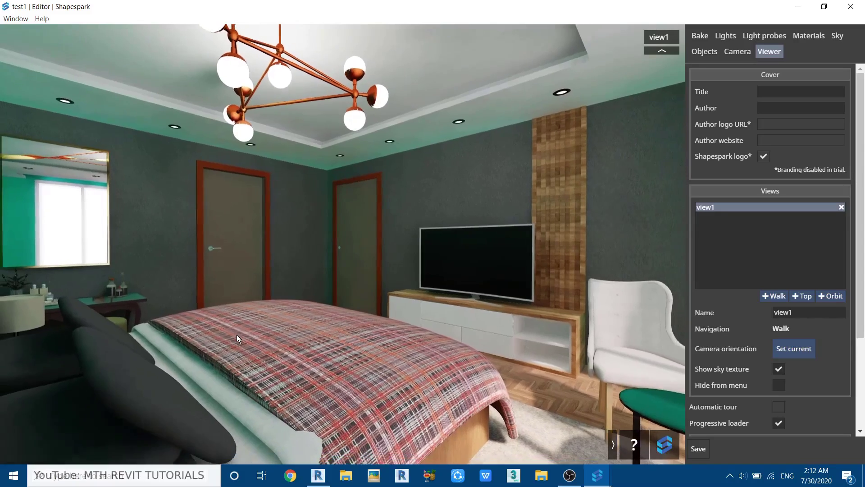
scroll(236, 335, "down", 5)
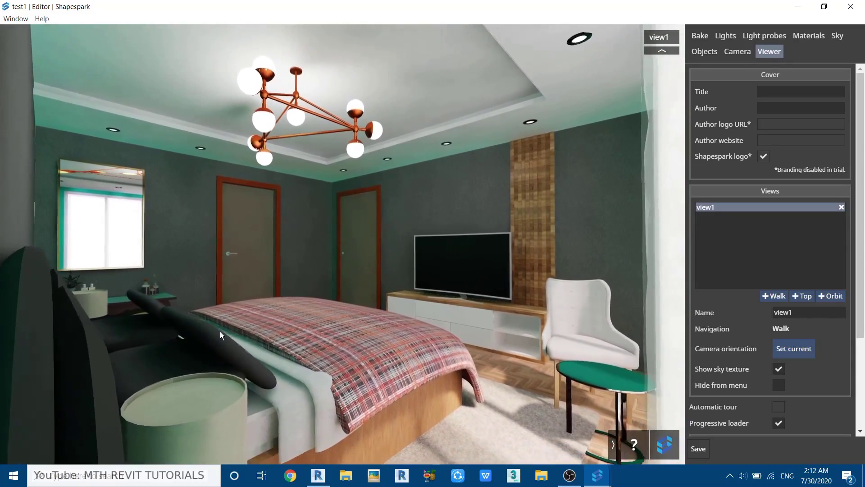
scroll(220, 332, "up", 2)
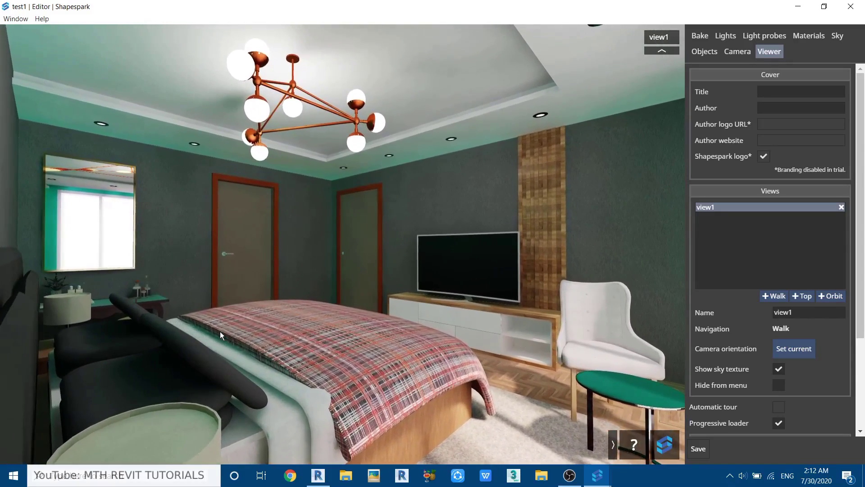
left_click(774, 295)
left_click(794, 316)
type("2")
key("Return")
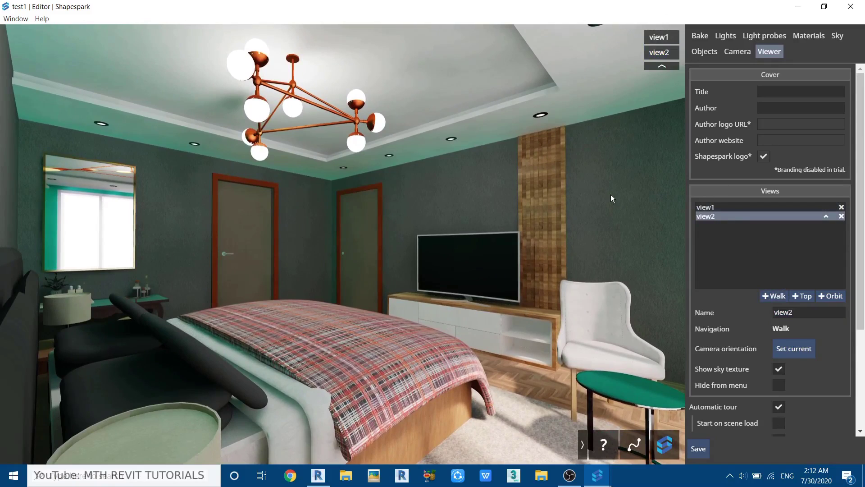
Step: Switch to view1 and take a 3840 by 2160 screenshot of it as test1.jpg
left_click(663, 39)
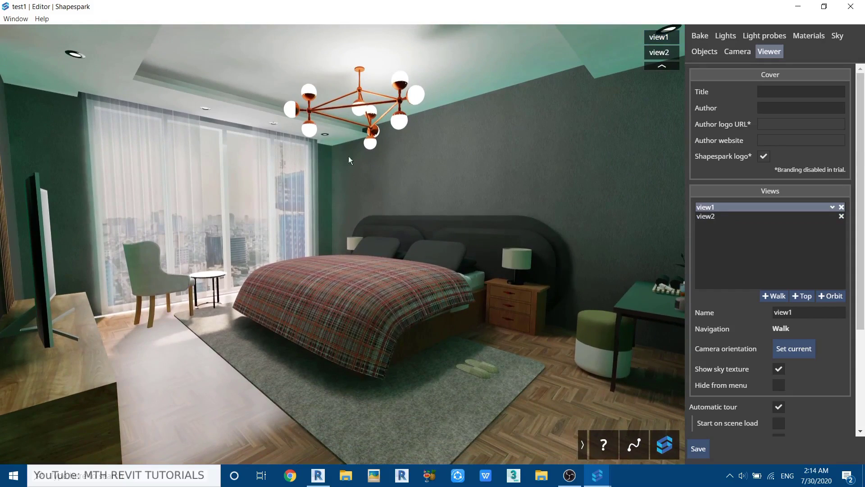
left_click_drag(326, 263, 330, 262)
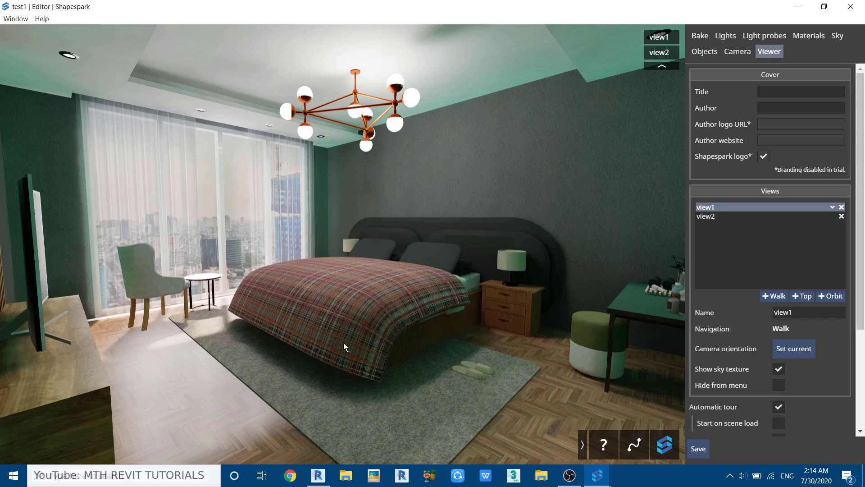
key("p")
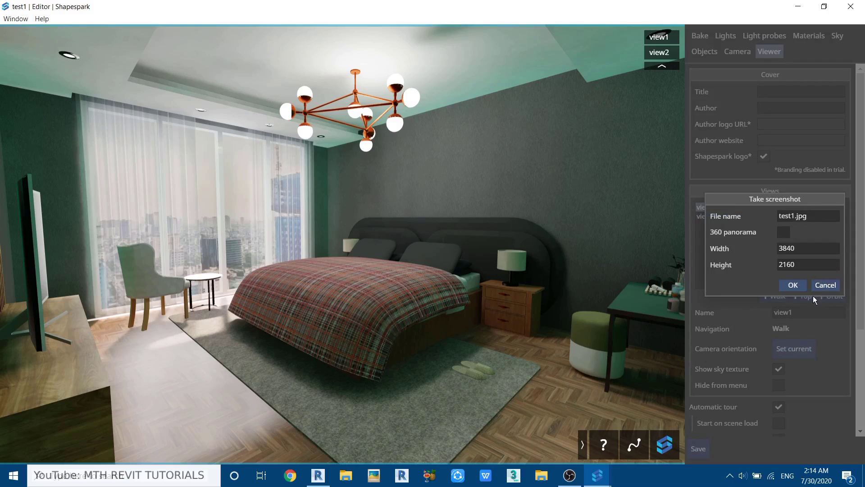
left_click(740, 219)
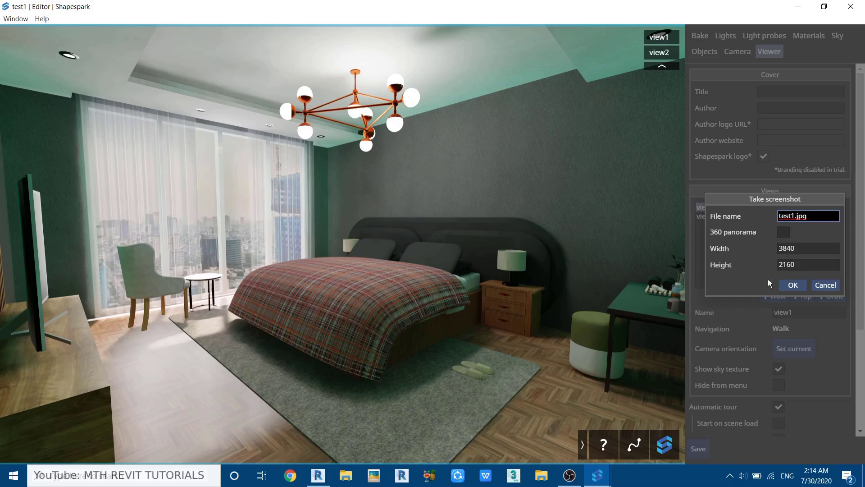
left_click(793, 286)
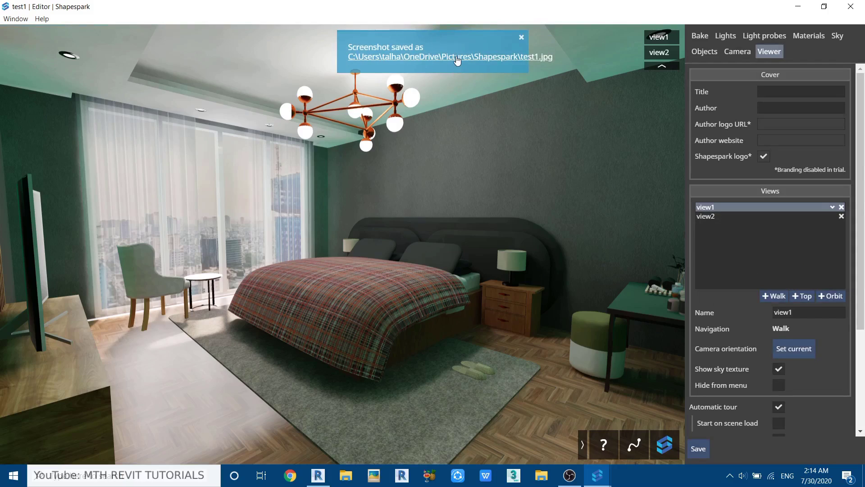
Step: Open the saved test1.jpg, examine the chandelier, bed and window up close, and return to Shapespark
left_click(435, 57)
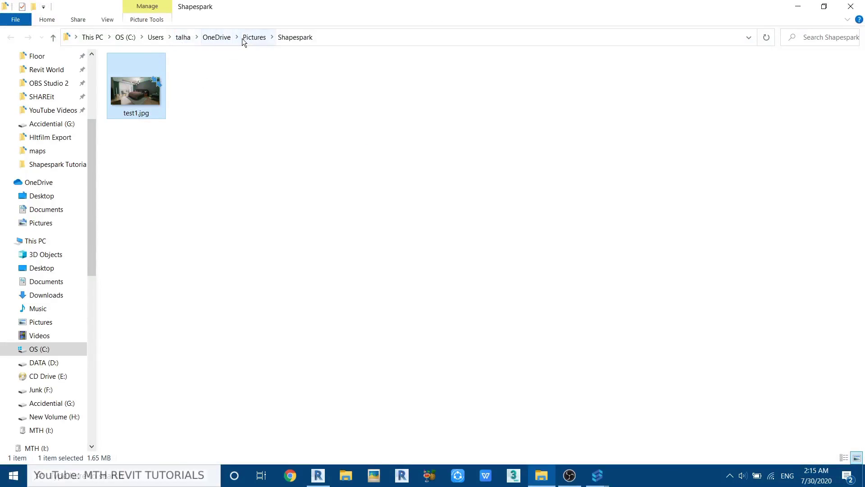
double_click(155, 94)
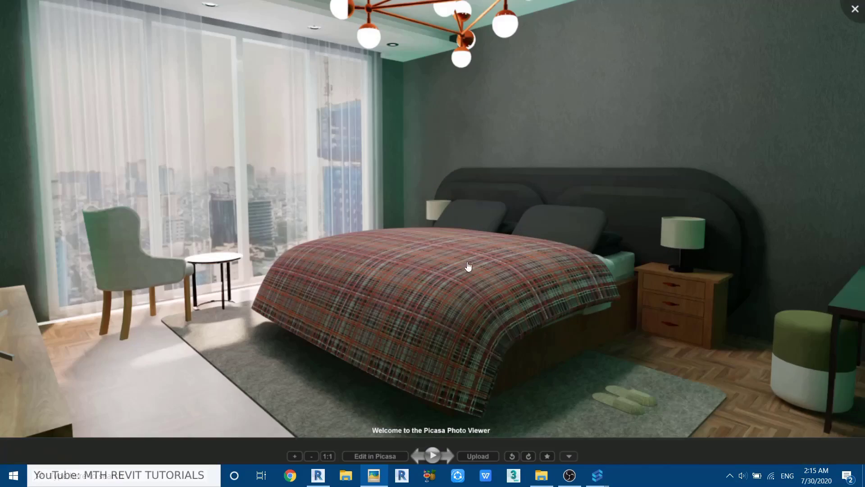
scroll(468, 266, "up", 2)
left_click_drag(468, 266, 92, 207)
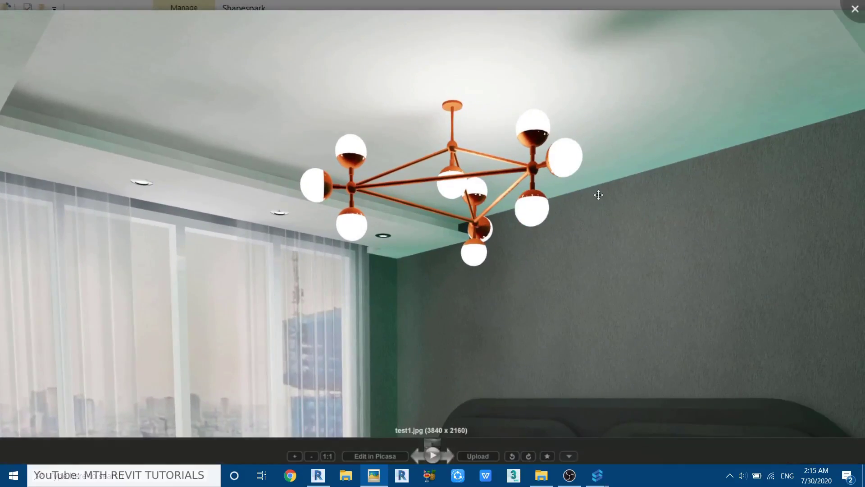
left_click_drag(596, 193, 222, 202)
left_click_drag(483, 367, 486, 112)
scroll(554, 256, "down", 3)
left_click_drag(275, 306, 360, 277)
left_click(853, 10)
mouse_move(598, 475)
left_click(639, 425)
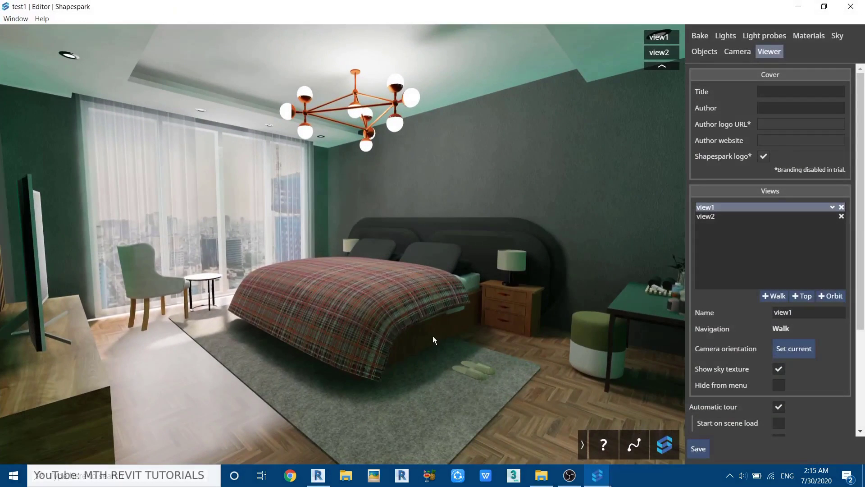
Step: Add a top view of the scene, name it Top, and save the scene
left_click(799, 296)
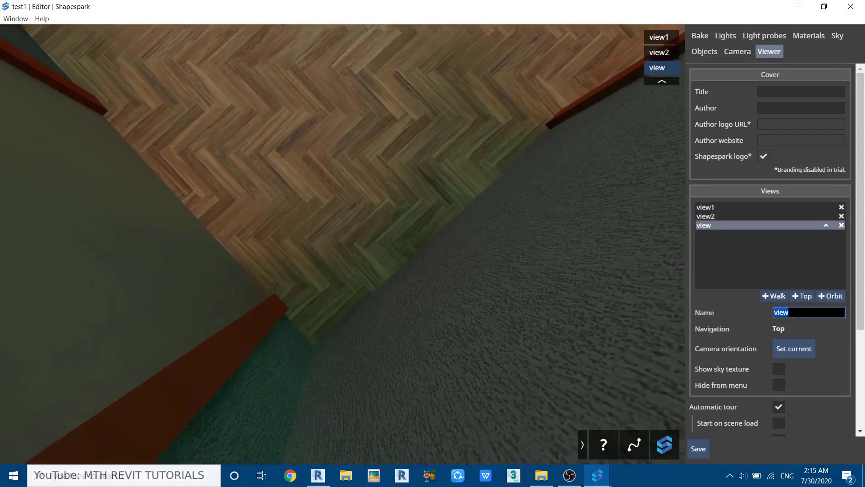
left_click_drag(782, 313, 711, 308)
type("Top")
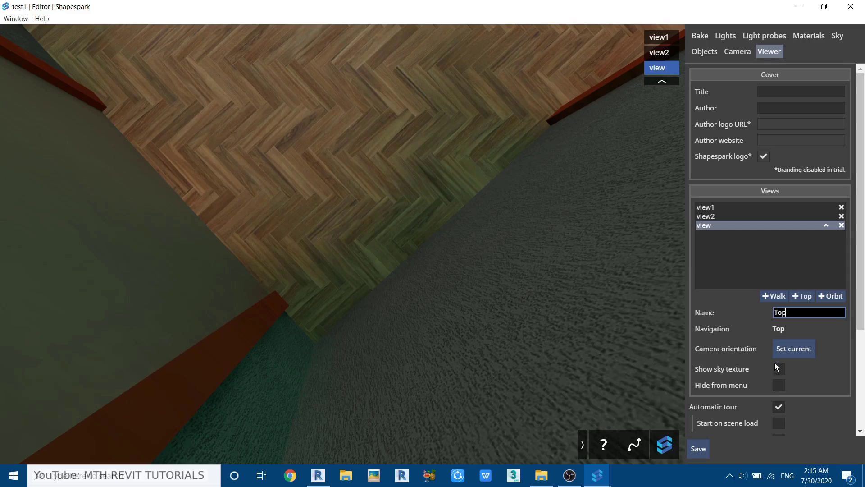
left_click(698, 449)
Step: Frame the whole room squarely from above and store it as the Top view's camera orientation
scroll(446, 170, "up", 2)
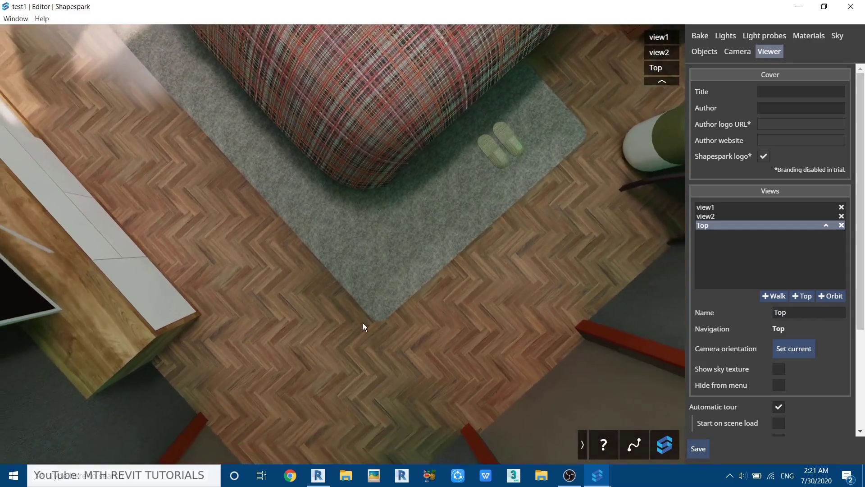
scroll(364, 323, "down", 6)
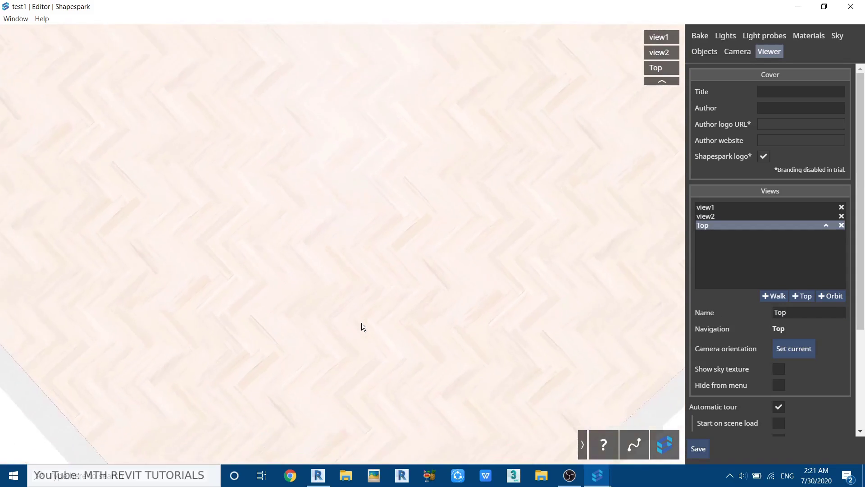
scroll(361, 324, "down", 8)
left_click_drag(372, 283, 291, 301)
key("Up")
key("Down")
scroll(337, 268, "up", 5)
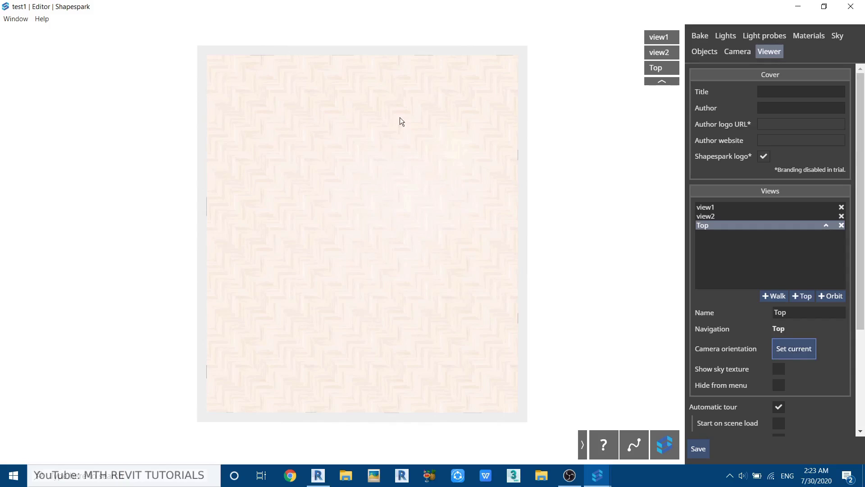
Step: Hide the Generic - 12" 2 slab covering the room in the Top view only
left_click(694, 54)
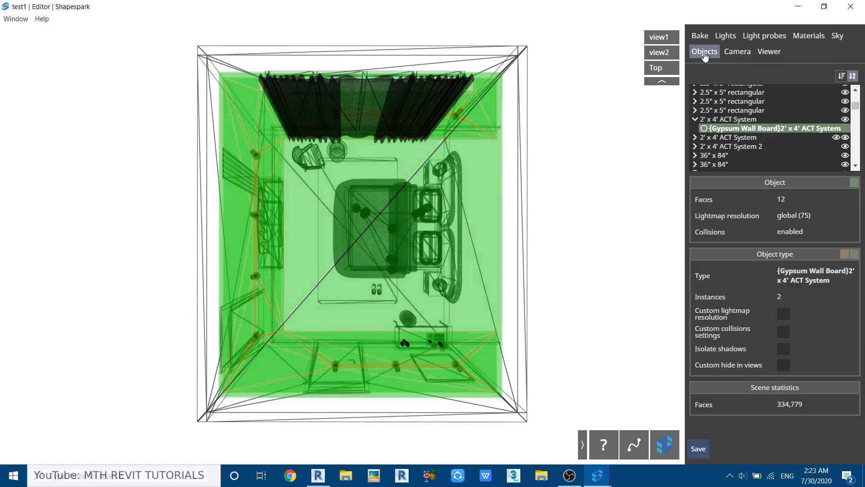
left_click(497, 284)
left_click(481, 285)
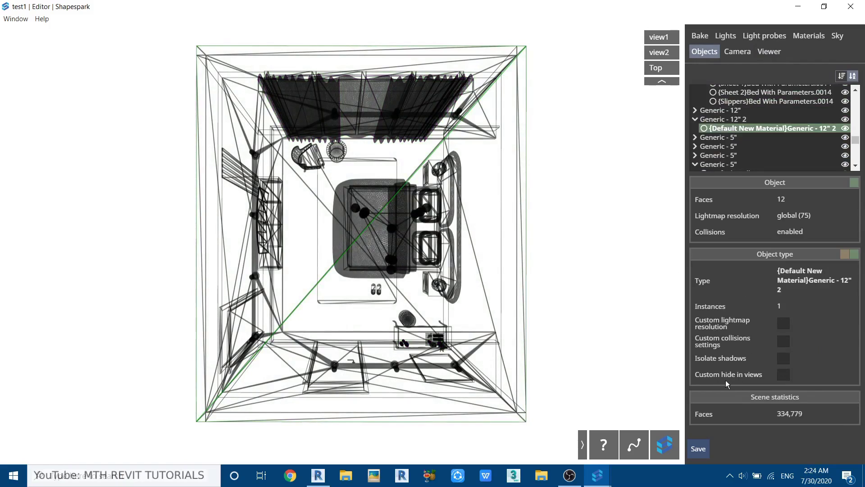
left_click(784, 375)
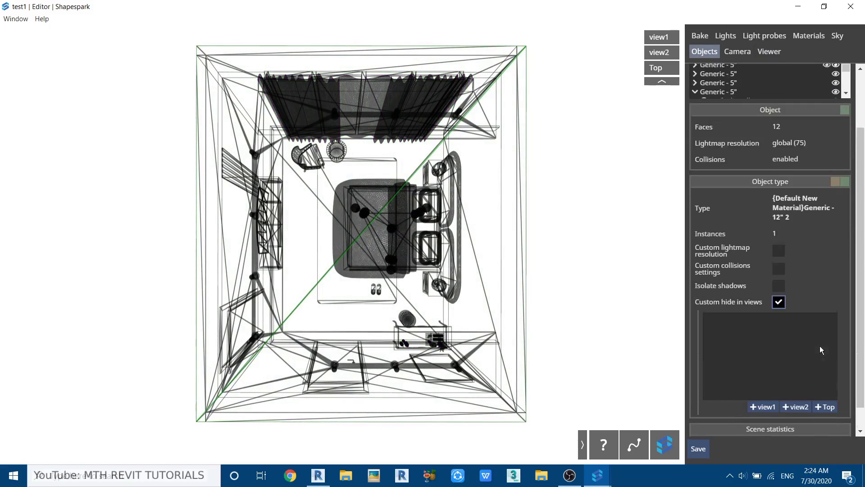
scroll(820, 345, "down", 4)
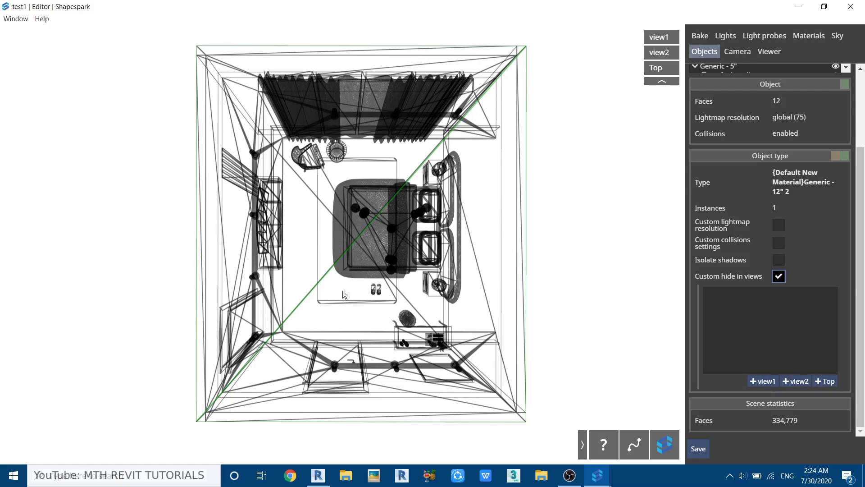
left_click(825, 382)
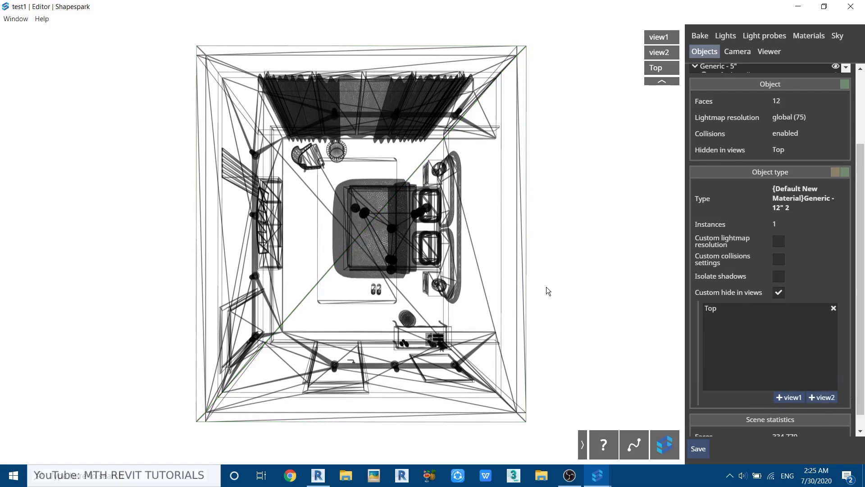
Step: Hide the Gypsum Wall Board 2' x 4' ACT System ceiling in the Top view
left_click(302, 298)
left_click(784, 364)
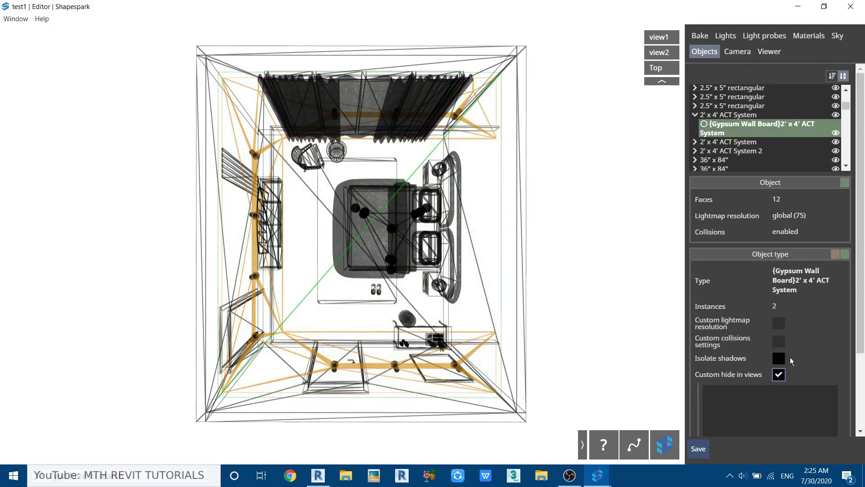
scroll(827, 327, "down", 2)
left_click(825, 381)
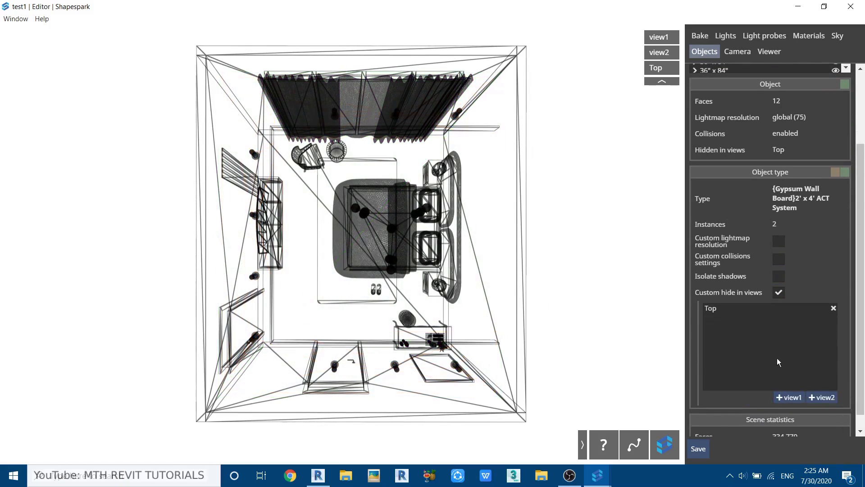
Step: Hide the downlights' dark gray steel parts and the Unico chandelier's lamp globes in the Top view
left_click(396, 368)
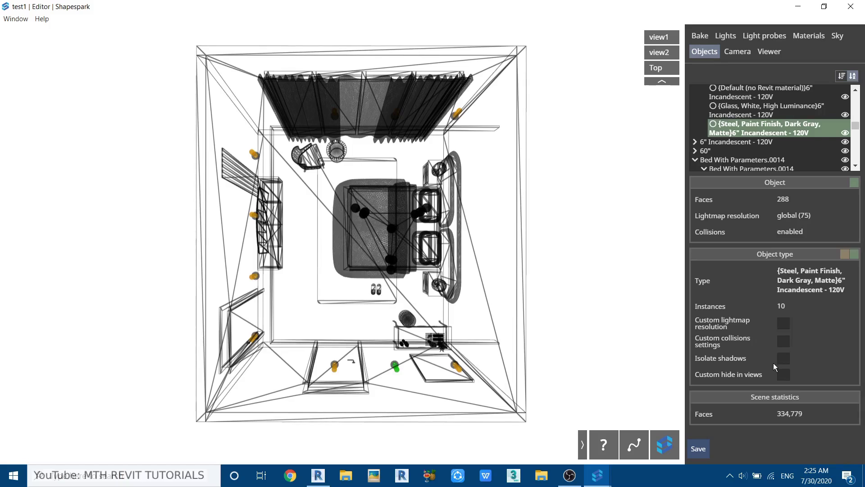
left_click(783, 375)
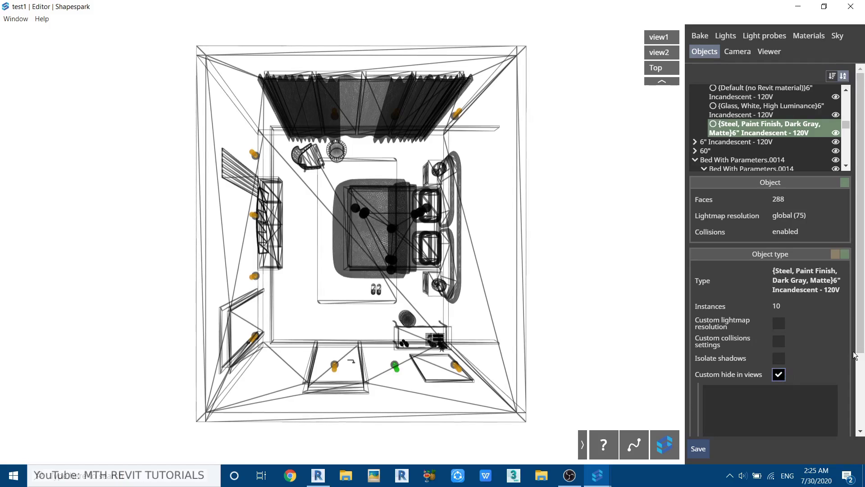
left_click(827, 381)
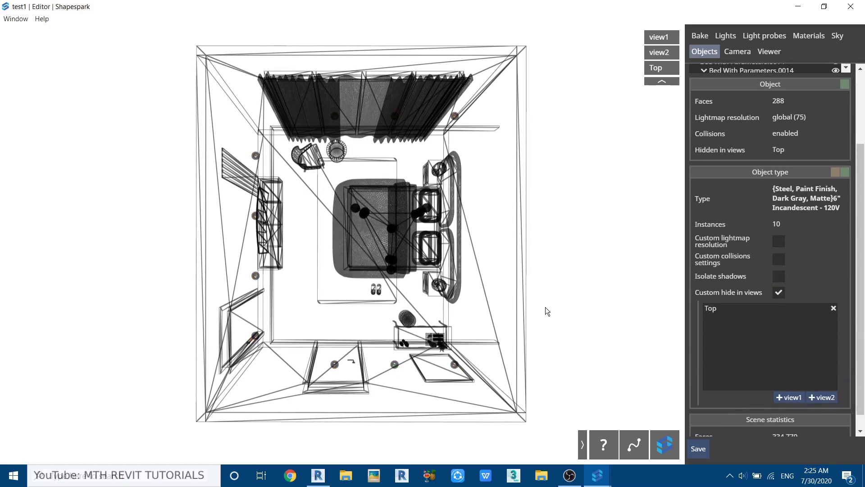
left_click(364, 210)
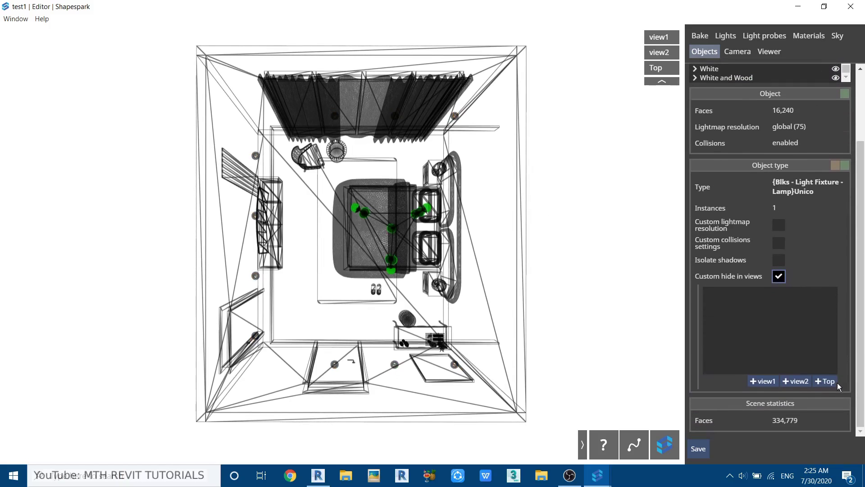
left_click(839, 384)
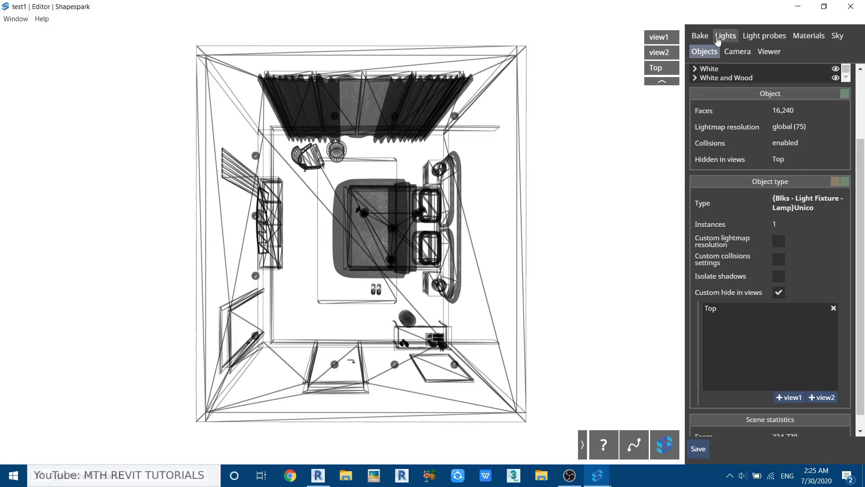
Step: Hide the remaining ceiling frame and light fixture parts above the room in the Top view
left_click(700, 36)
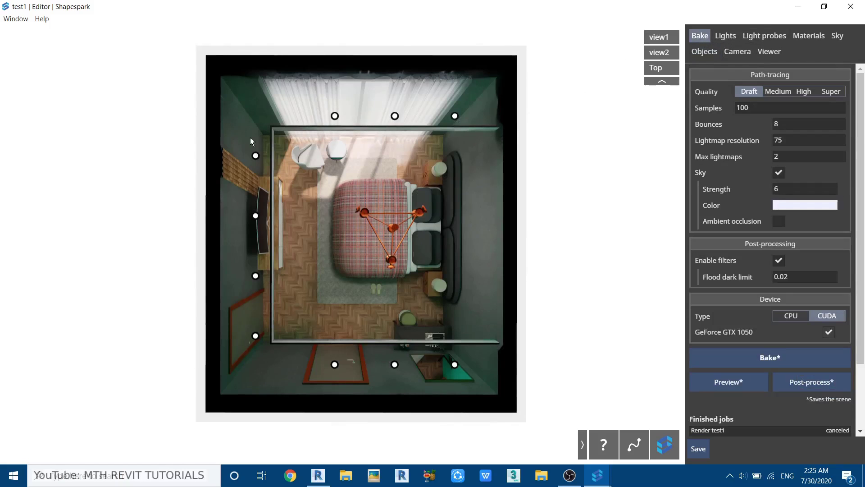
scroll(250, 170, "up", 3)
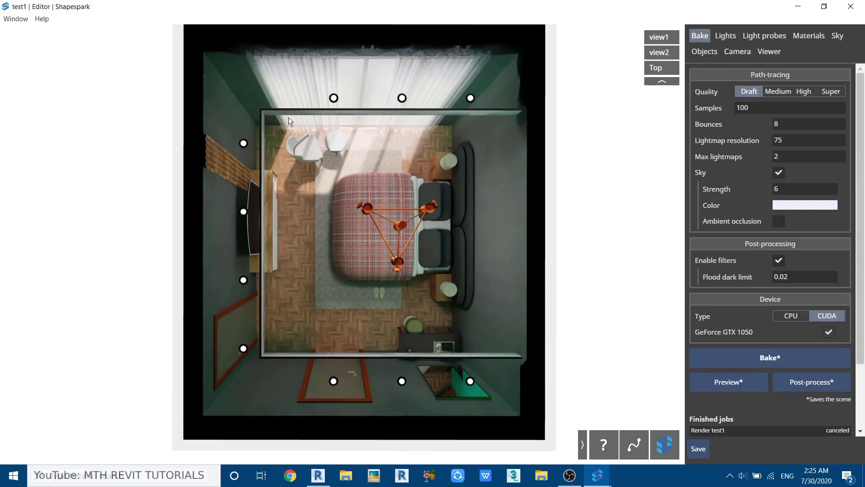
left_click(700, 52)
left_click(388, 121)
left_click(777, 375)
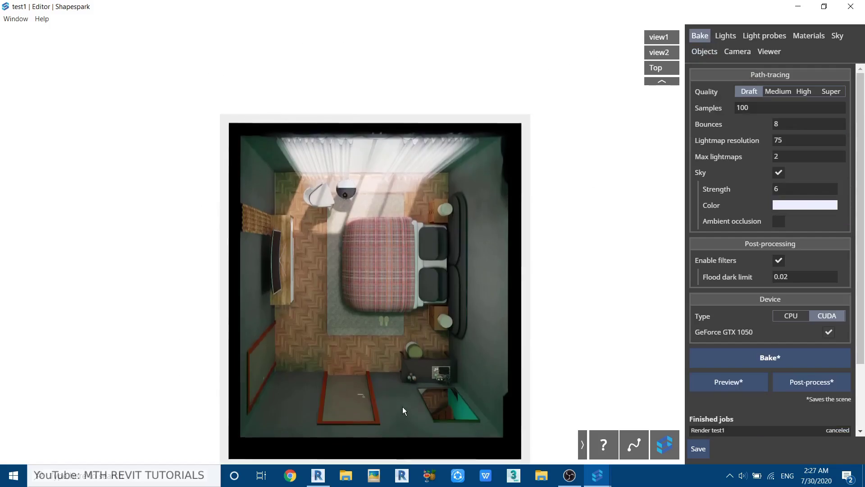
Step: Review the uncovered room and the Top view's settings, switch back to view1 and save the scene
key("Down")
scroll(345, 354, "up", 3)
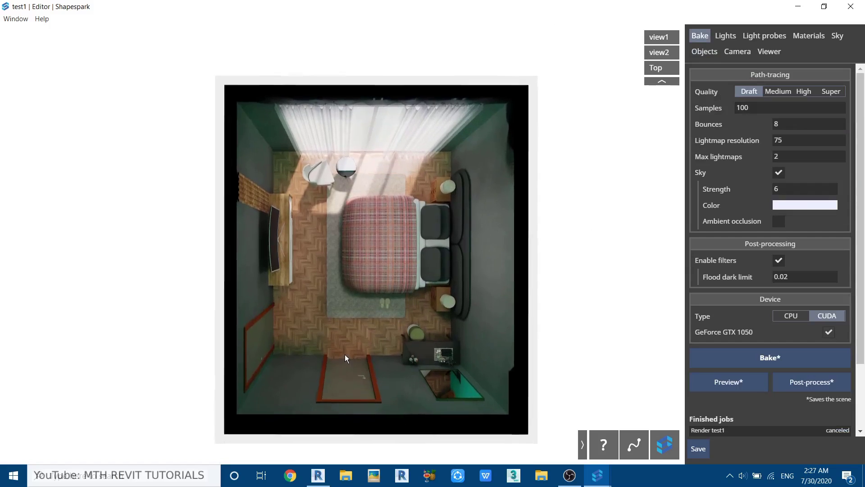
scroll(345, 354, "down", 1)
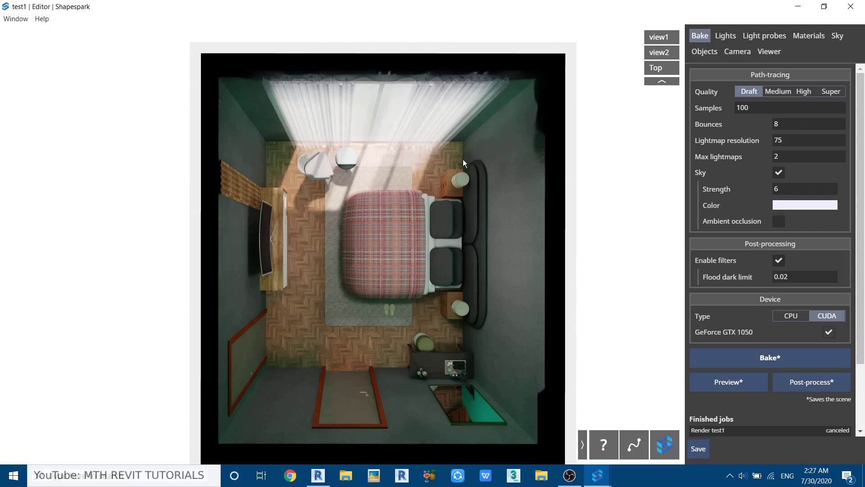
left_click(781, 56)
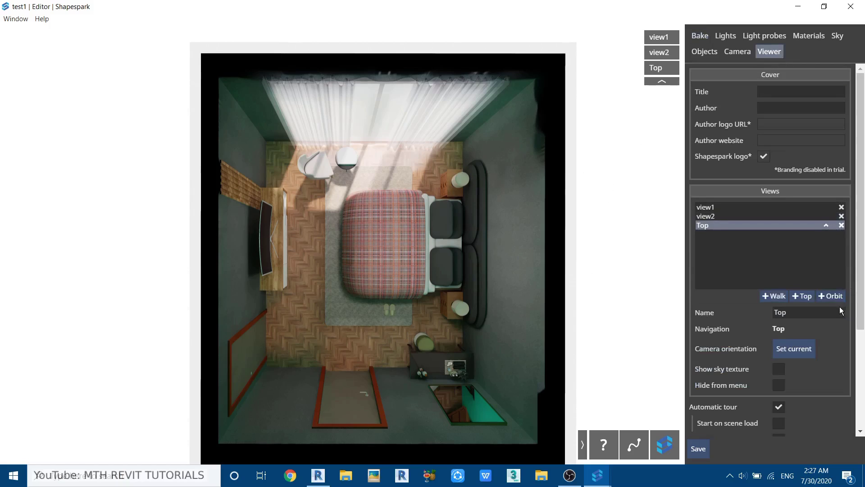
left_click(701, 36)
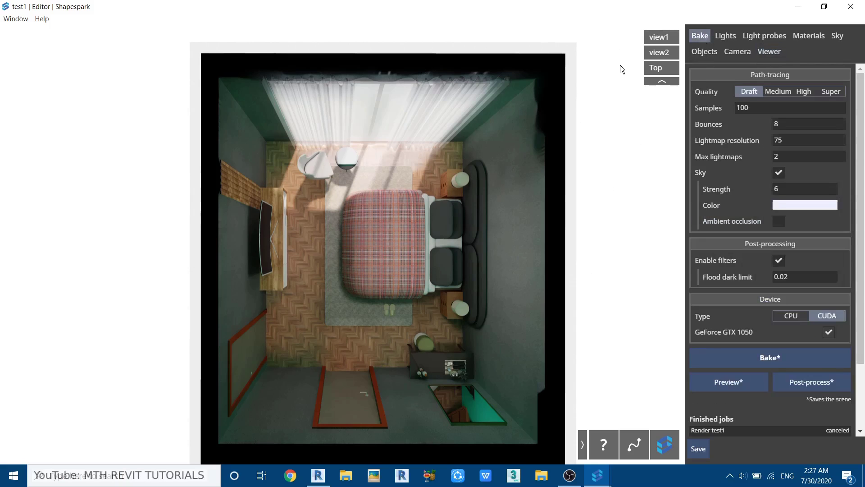
left_click(668, 41)
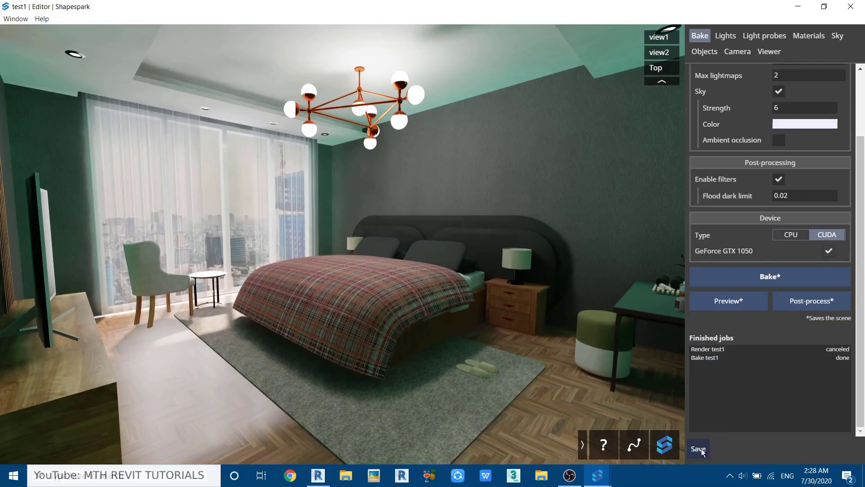
left_click(699, 449)
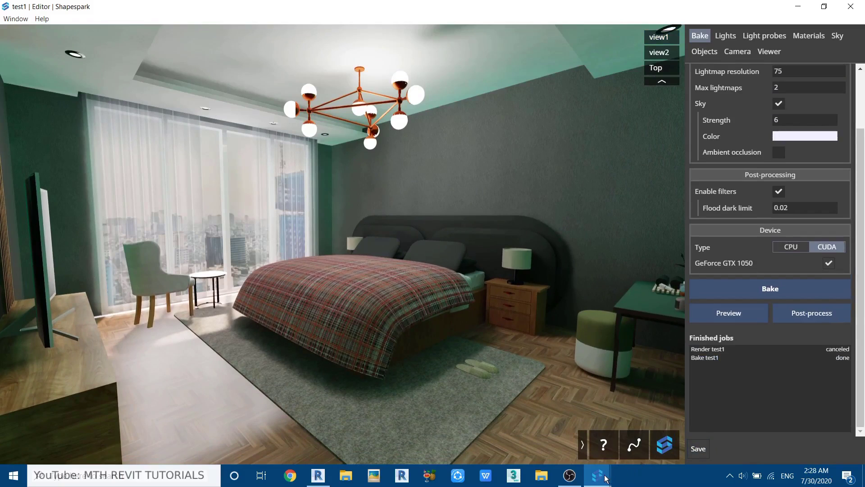
Step: Return to the Shapespark scene list, upload the test1 scene and open its published link in the browser
mouse_move(598, 475)
left_click(567, 436)
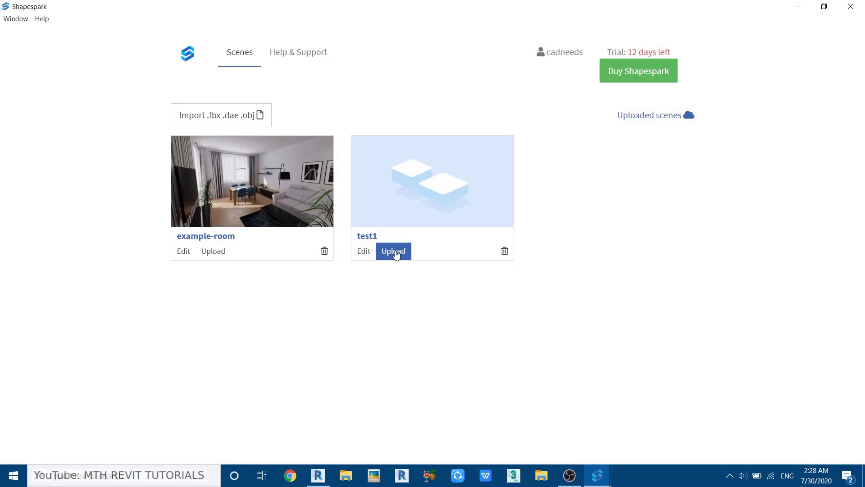
left_click(397, 253)
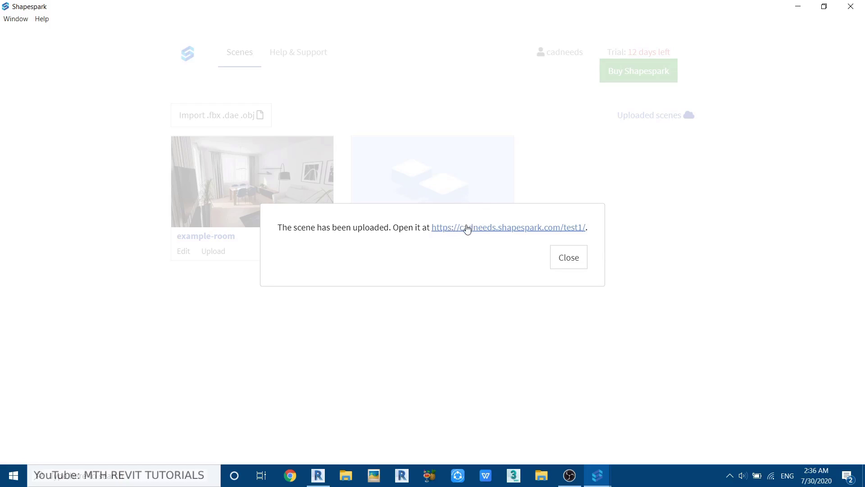
left_click(495, 230)
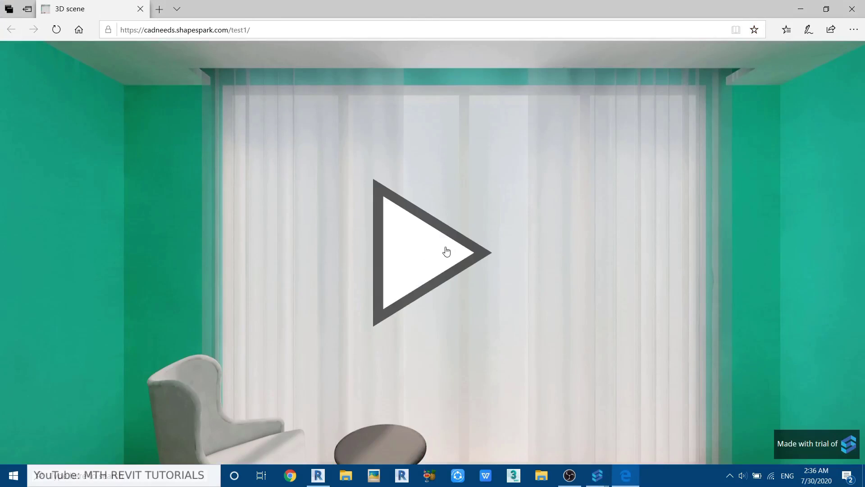
Step: Start the published test1 scene, walk through the bedroom towards the bed and switch to the Top view
left_click(407, 246)
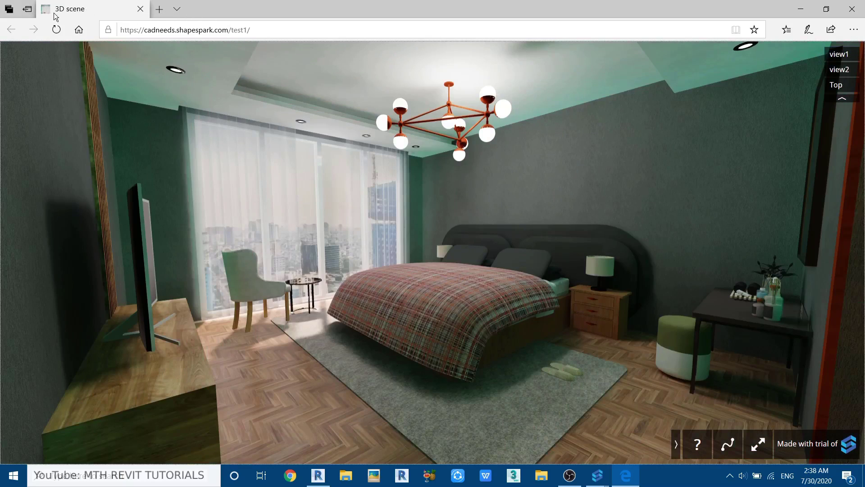
left_click(581, 261)
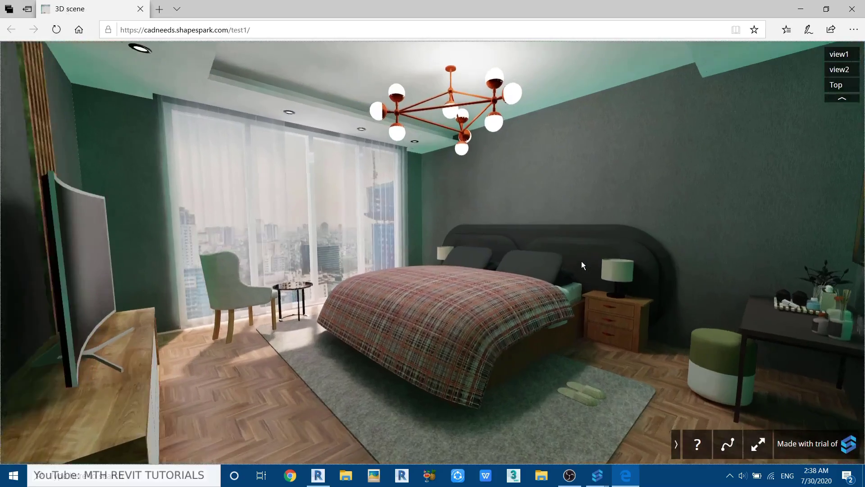
key("w")
key("a")
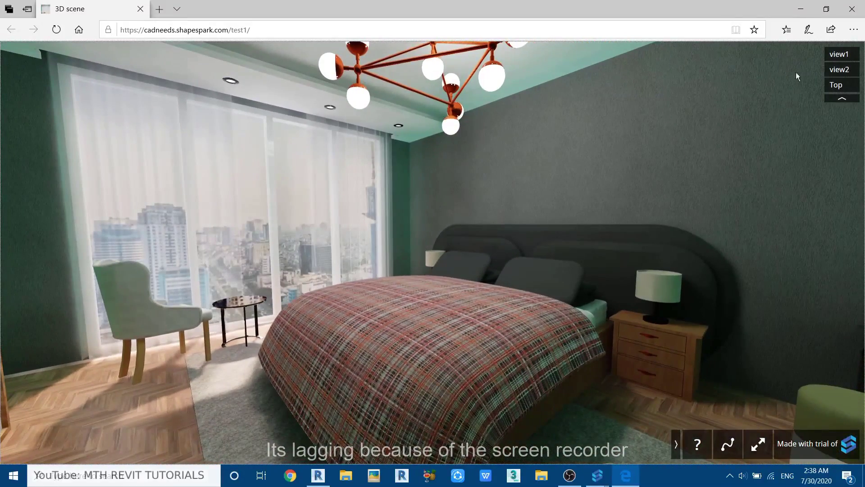
left_click(836, 87)
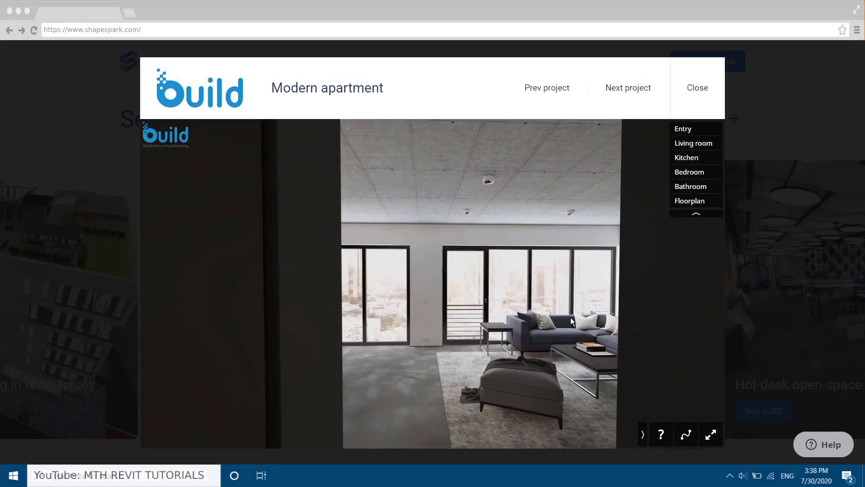
Step: Look around the Modern apartment sample's living area and preview the dining table in light gray and white
left_click_drag(572, 317, 555, 323)
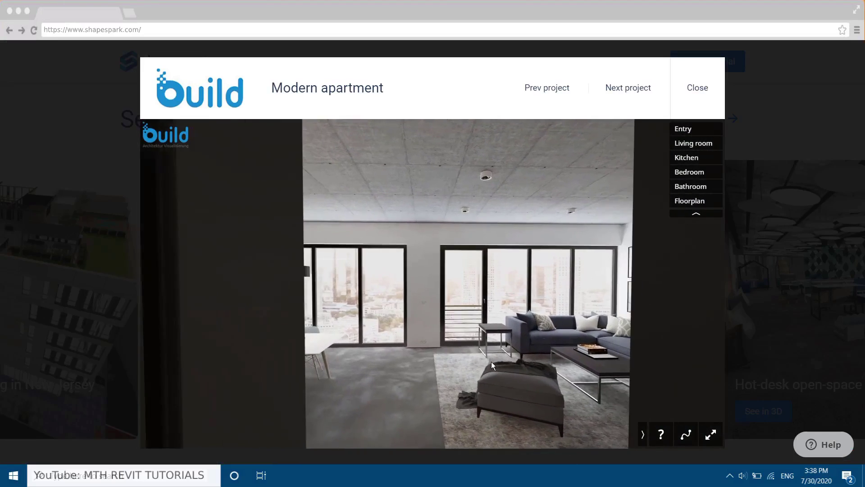
left_click_drag(462, 377, 137, 389)
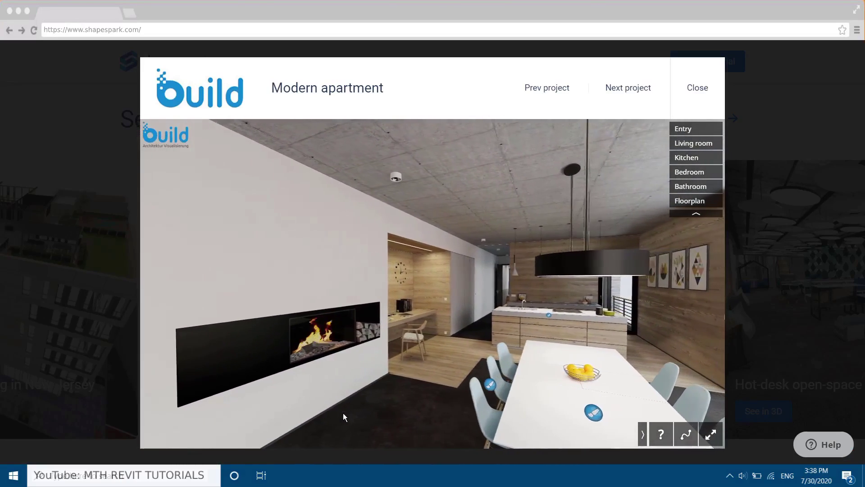
left_click_drag(350, 412, 426, 422)
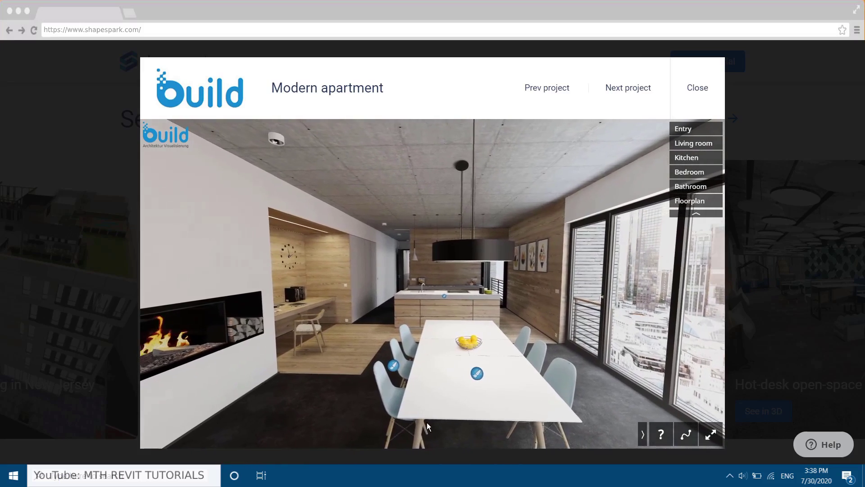
left_click(474, 374)
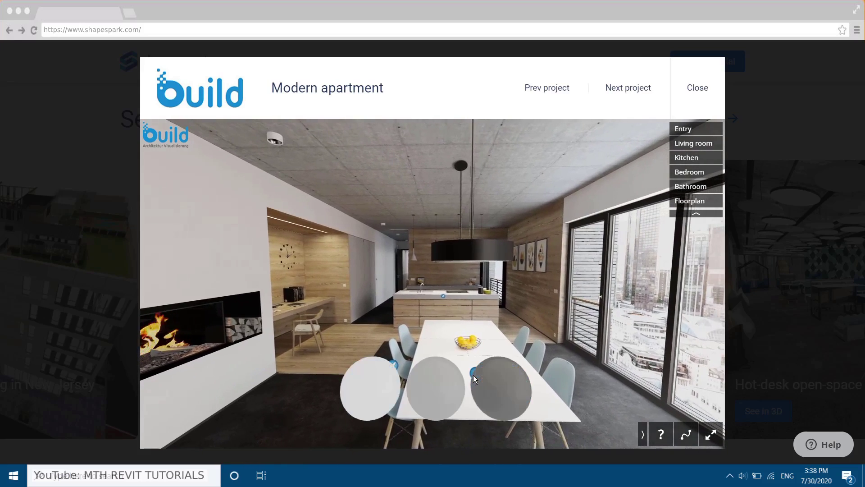
left_click(420, 389)
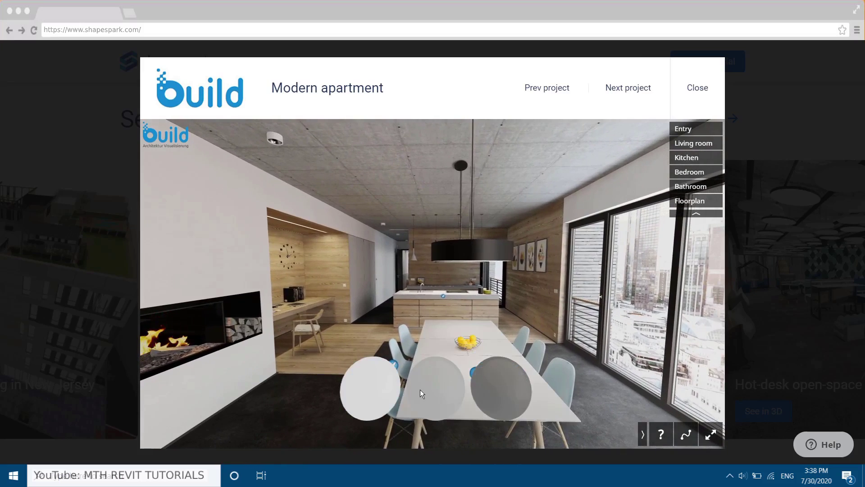
left_click(371, 386)
left_click(320, 388)
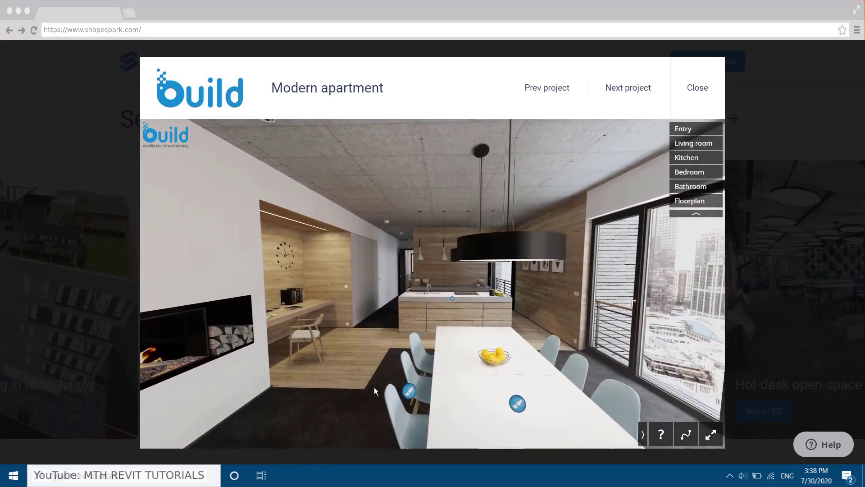
Step: Walk to the sample apartment's kitchen island and preview its countertop in black, light gray and the mottled gray finish
key("Up")
left_click_drag(429, 385, 466, 382)
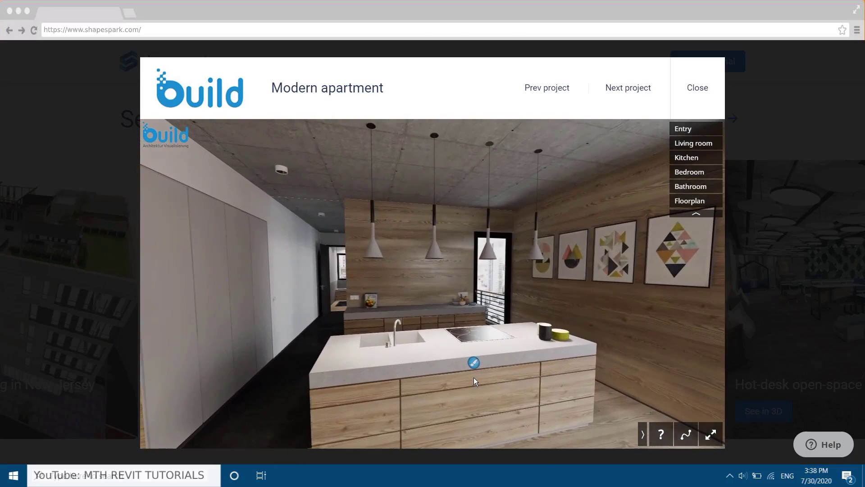
left_click(473, 364)
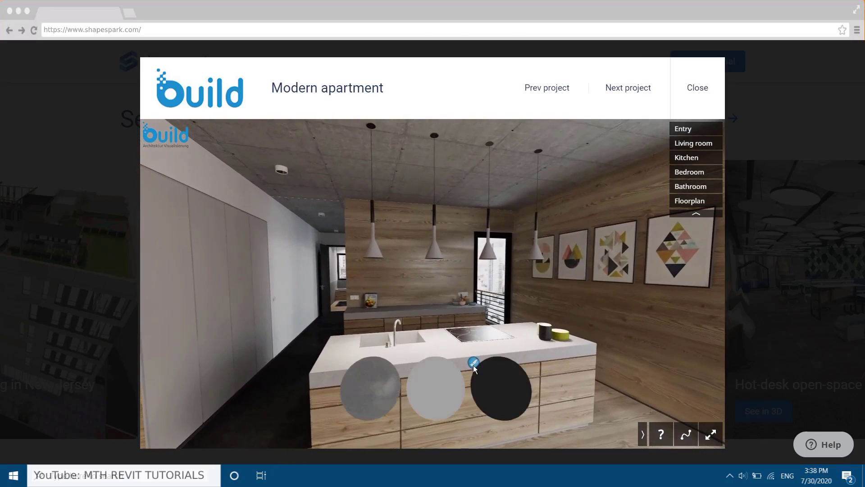
left_click(507, 394)
left_click(426, 392)
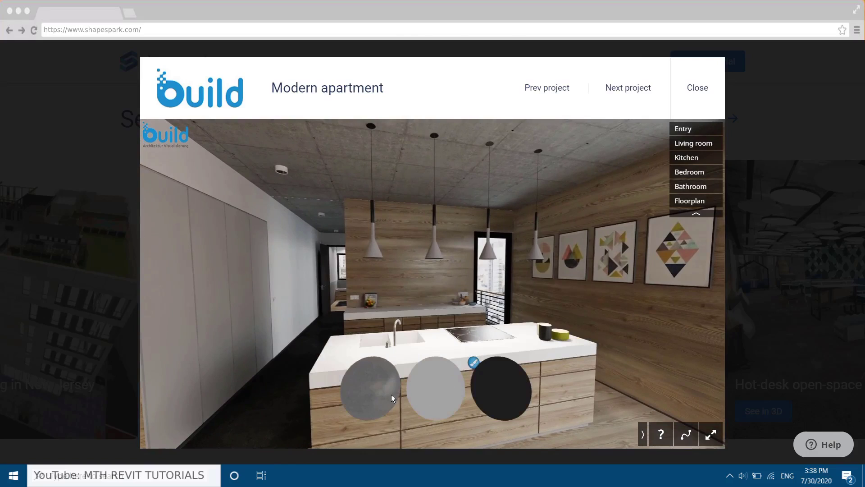
left_click(363, 400)
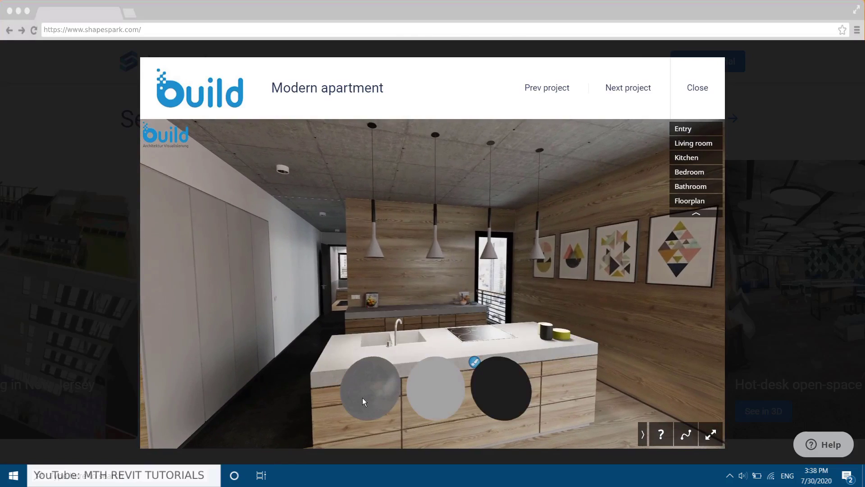